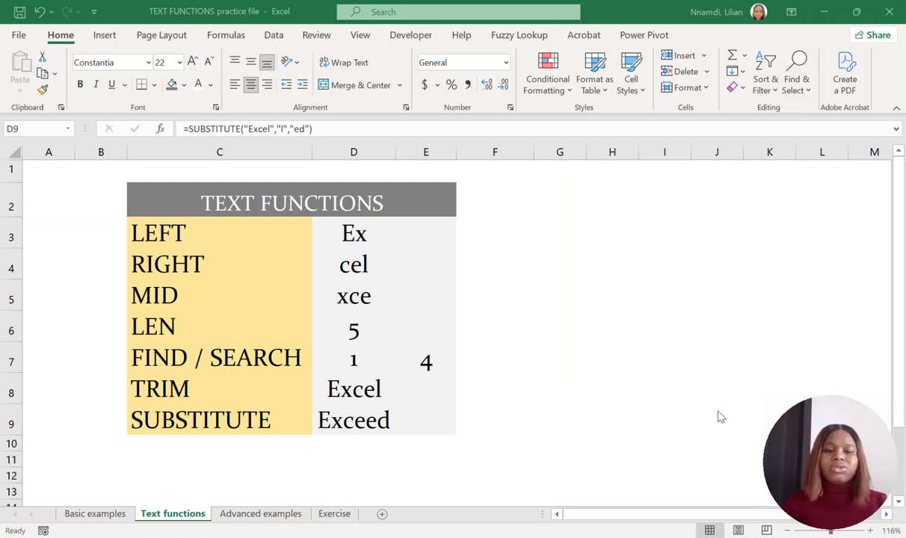
Review the list of text functions in C3:C9 and examine the LEFT formula in cell D3.
left_click(220, 227)
left_click_drag(221, 226, 208, 426)
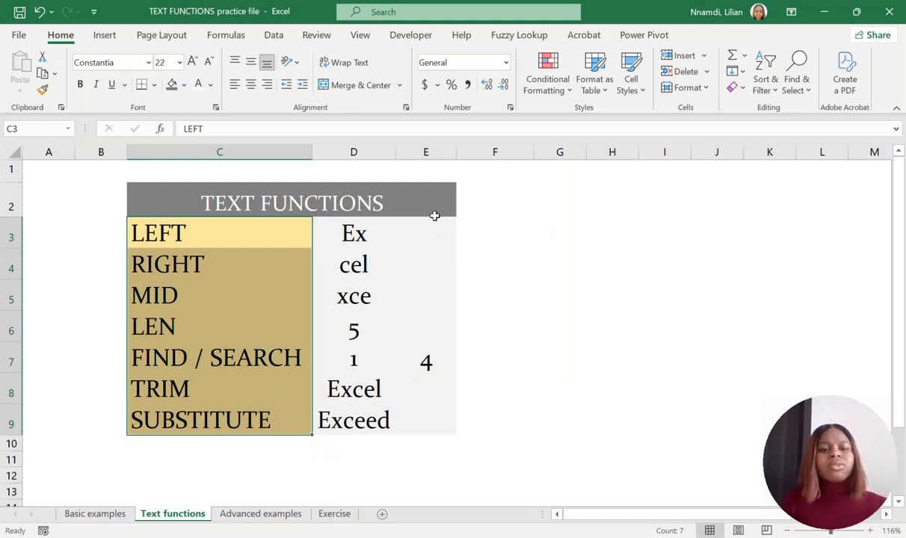
left_click(389, 236)
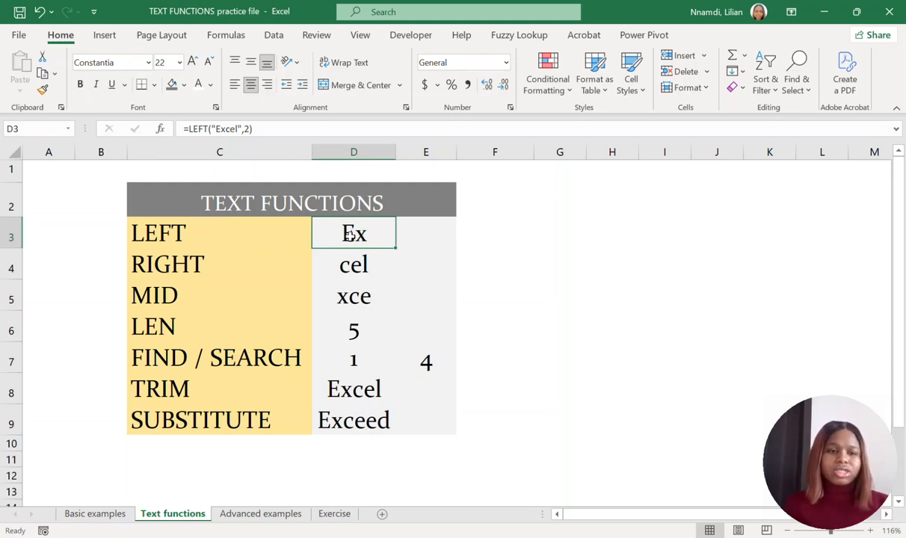
left_click(240, 128)
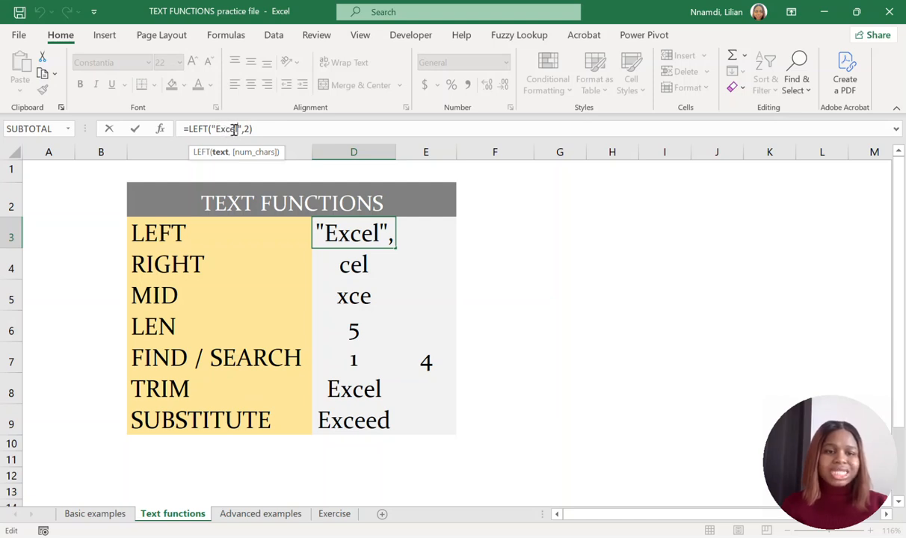
key("Return")
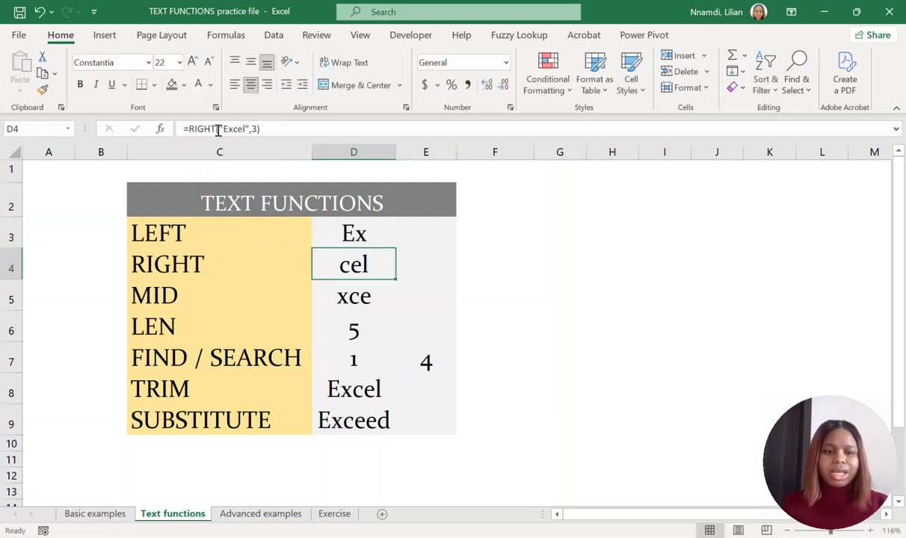
left_click(354, 234)
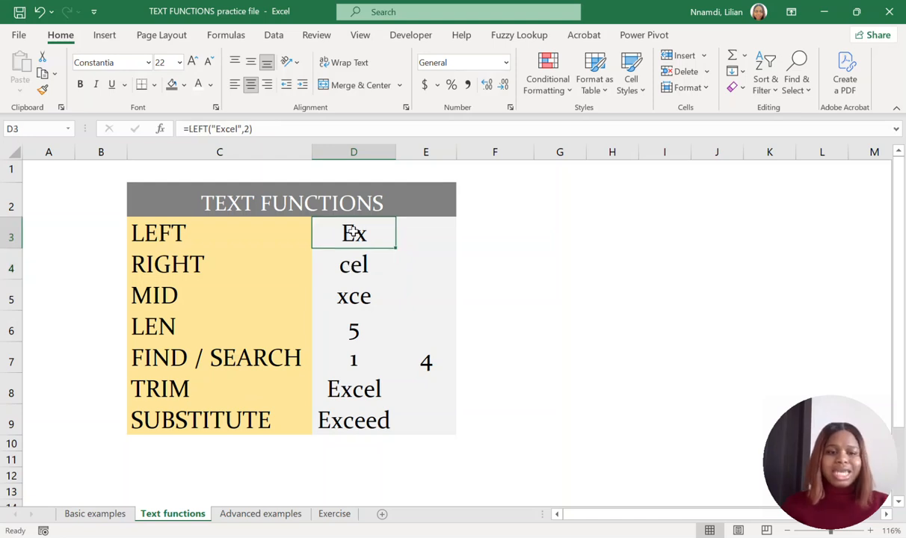
Examine the text and character-count arguments of the RIGHT formula in cell D4.
left_click(361, 266)
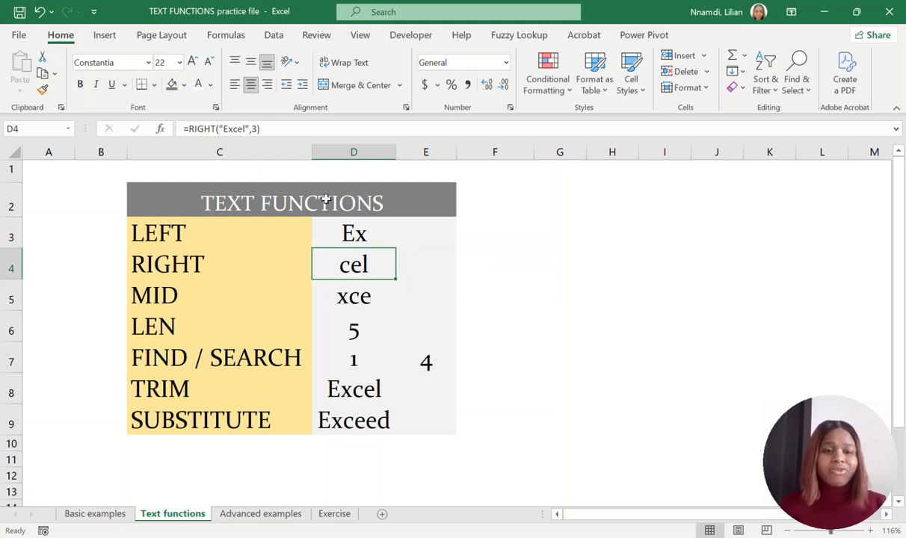
left_click(247, 129)
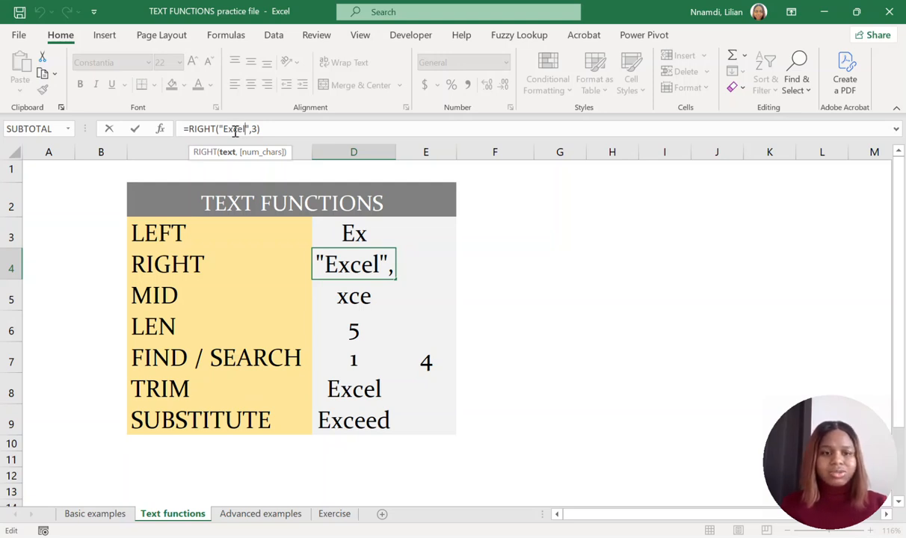
key("Return")
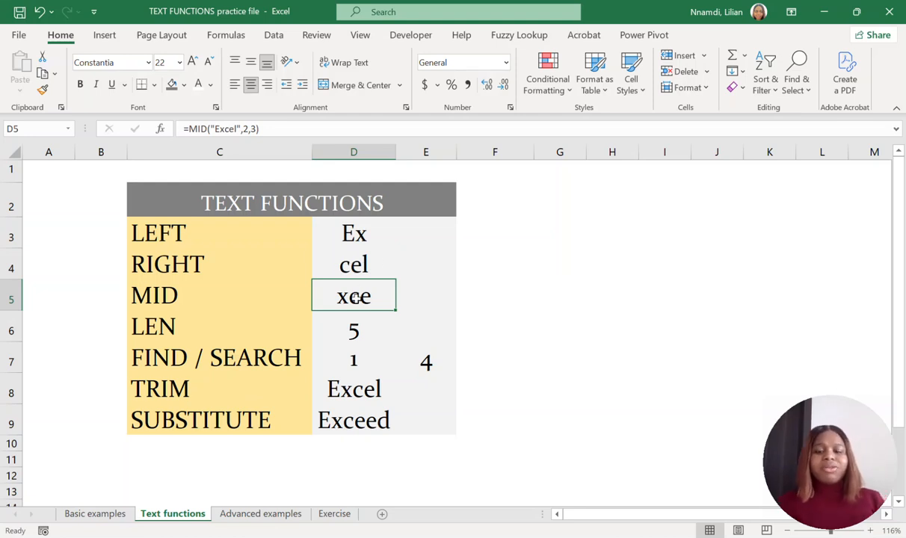
Examine the arguments of the MID formula in cell D5 and the LEN formula in cell D6.
left_click(237, 128)
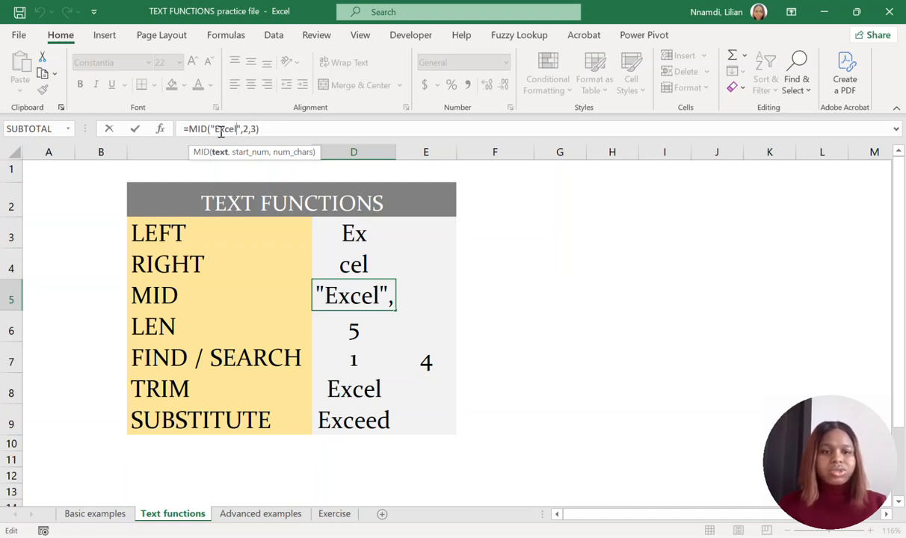
key("Return")
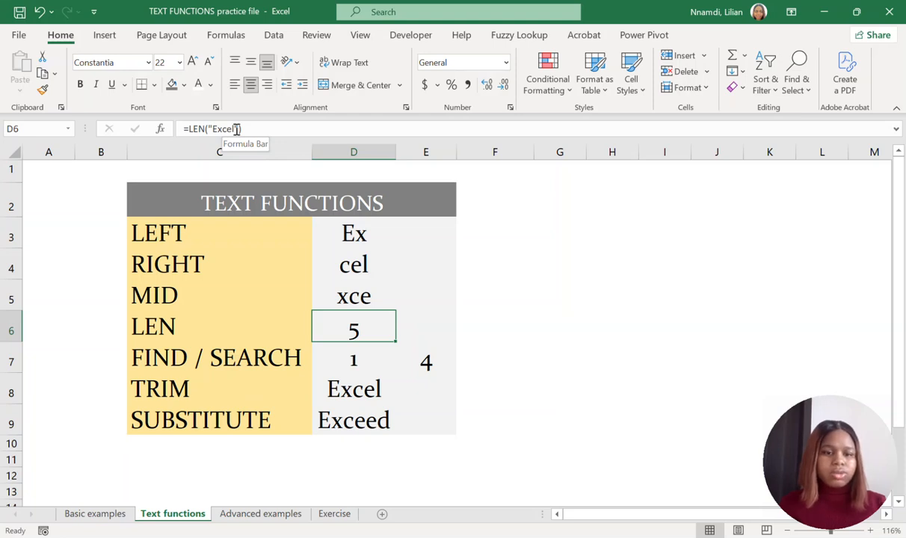
left_click(236, 129)
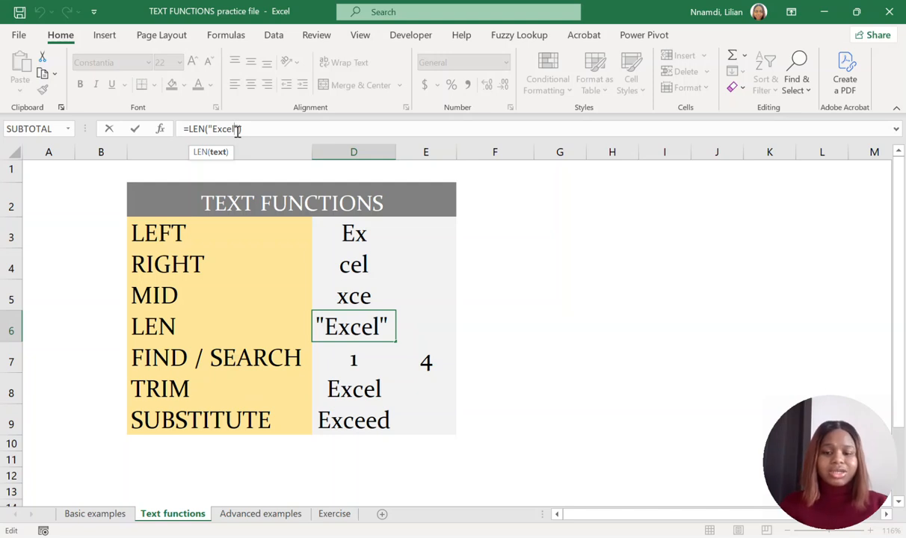
key("Return")
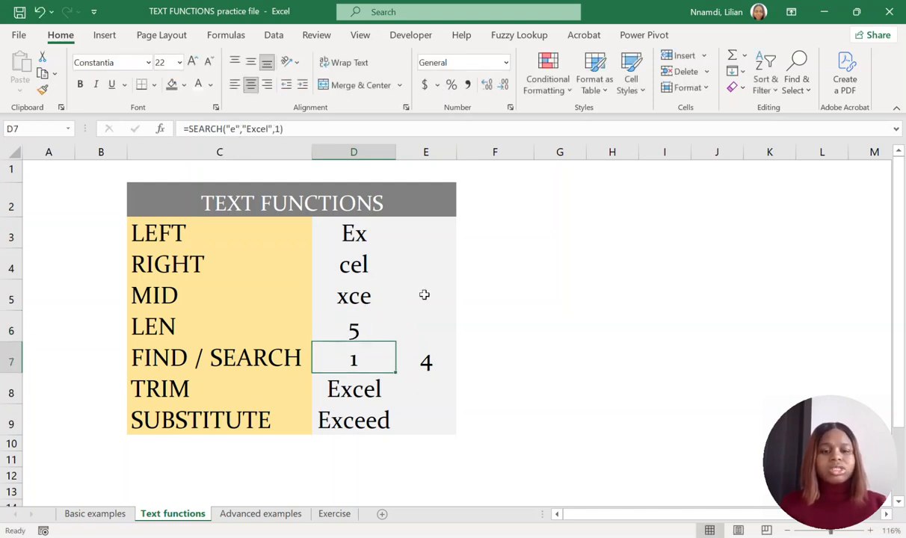
left_click(361, 335)
Examine the SEARCH formula in cell D7, focusing on the "Excel" text it searches within.
left_click(361, 363)
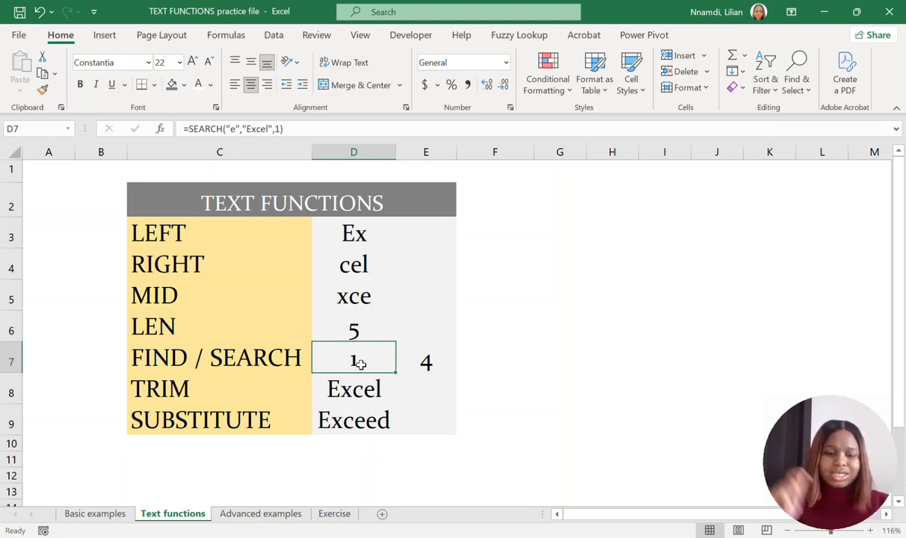
left_click(228, 359)
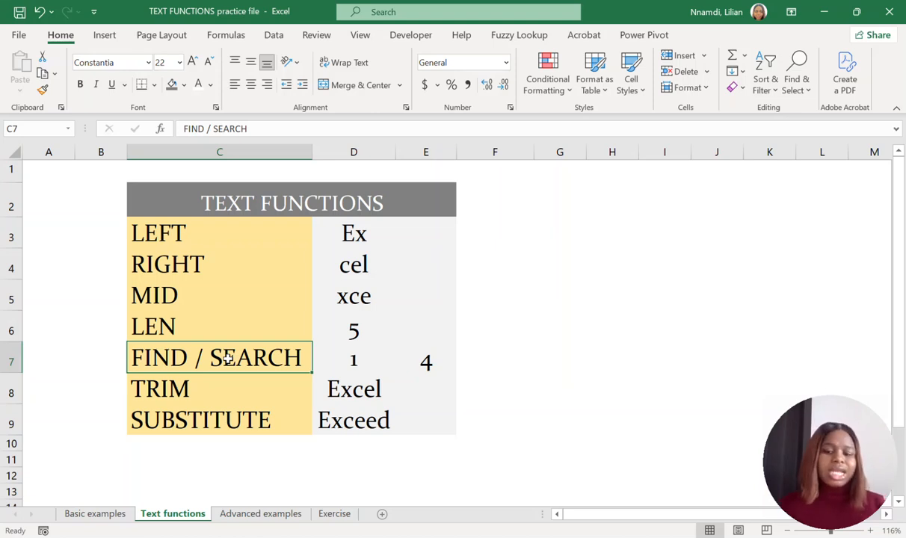
left_click(333, 365)
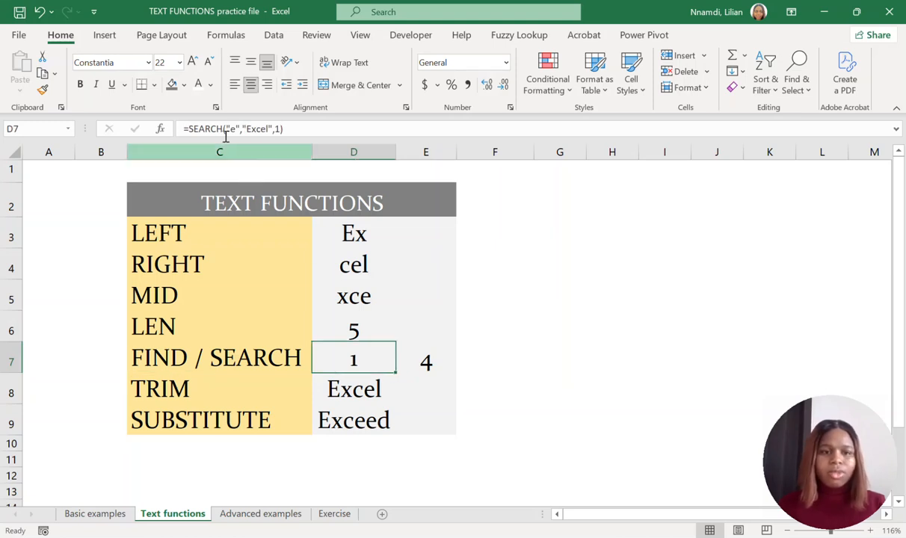
left_click(257, 129)
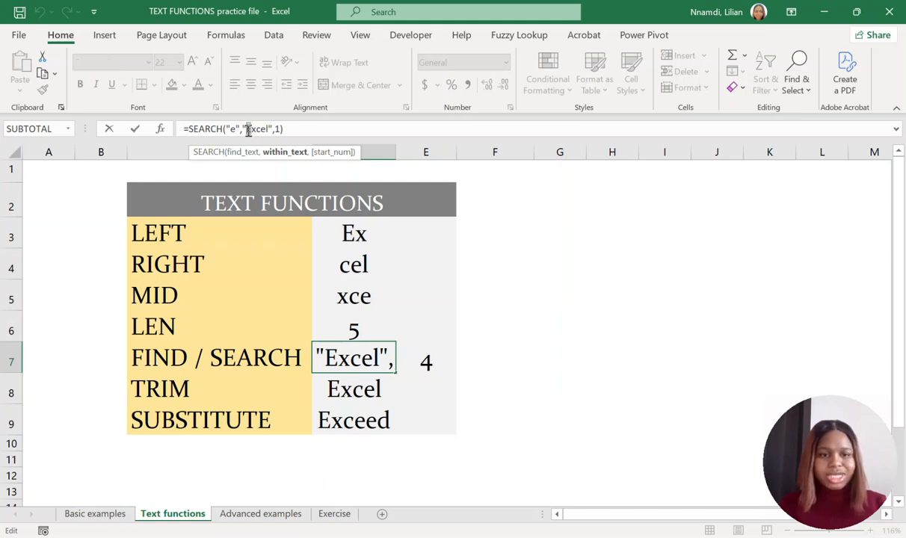
left_click_drag(247, 129, 264, 131)
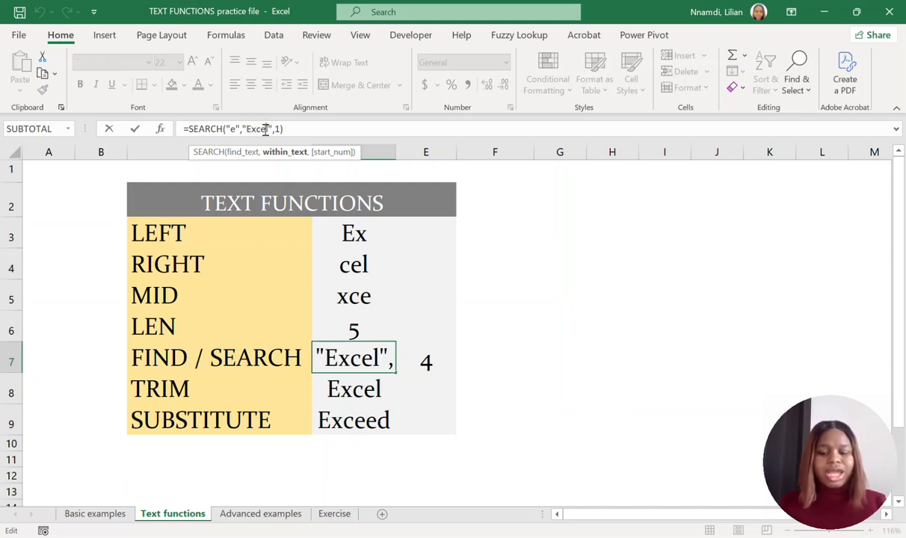
key("Return")
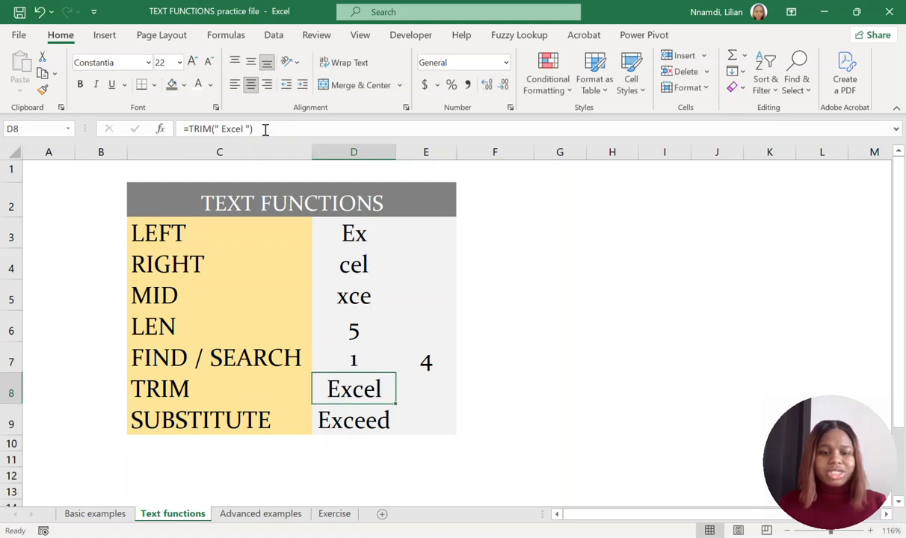
Examine the find-text and within-text arguments of the FIND formula in cell E7.
left_click(345, 351)
left_click(428, 362)
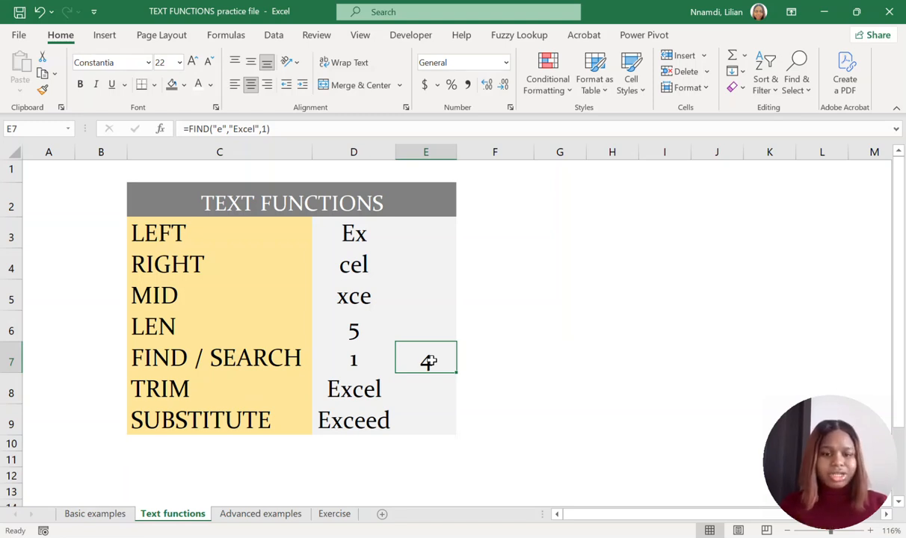
left_click(225, 130)
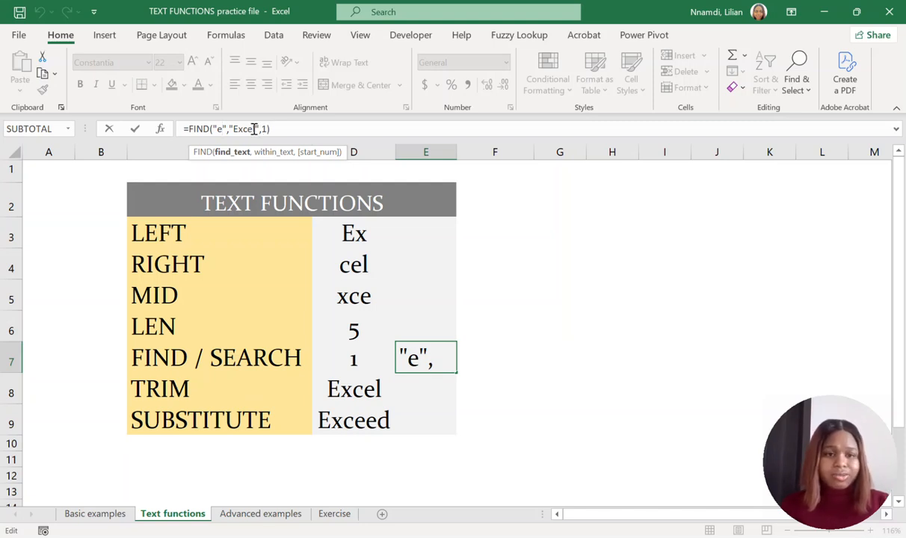
left_click(235, 129)
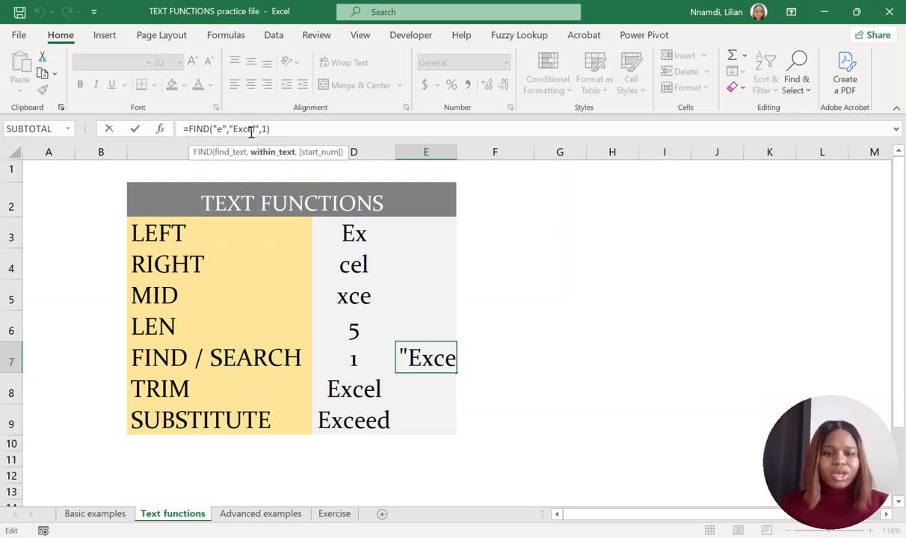
key("Return")
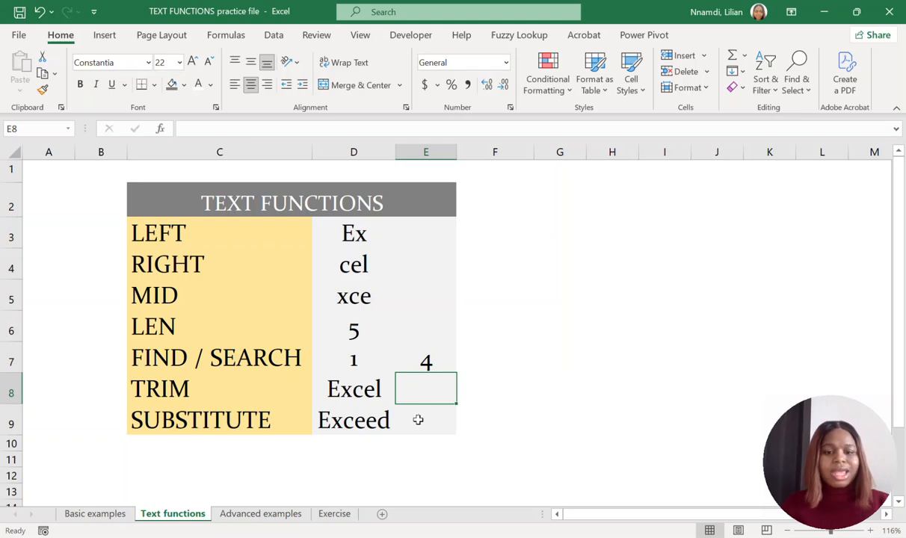
Compare the lowercase "e" search text with each letter E in "Excel" in cell E7's FIND formula.
left_click(414, 359)
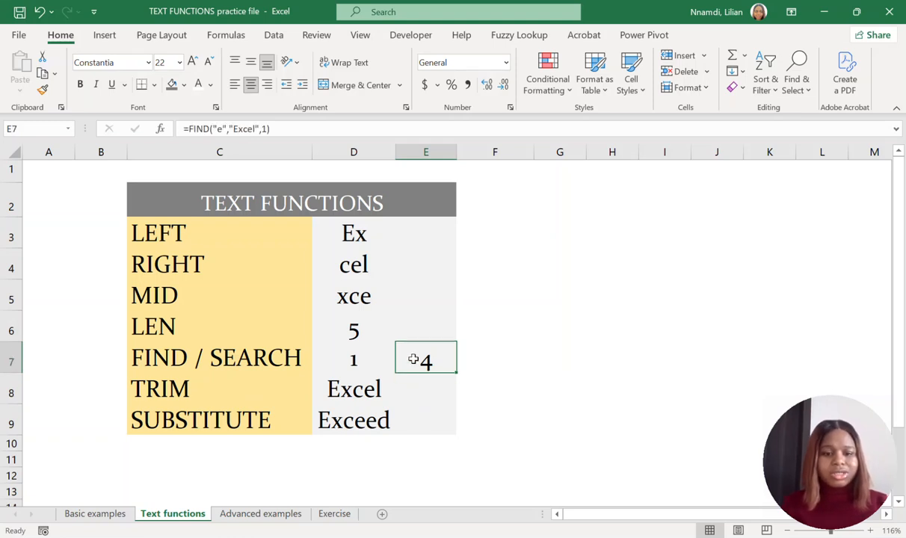
left_click(238, 128)
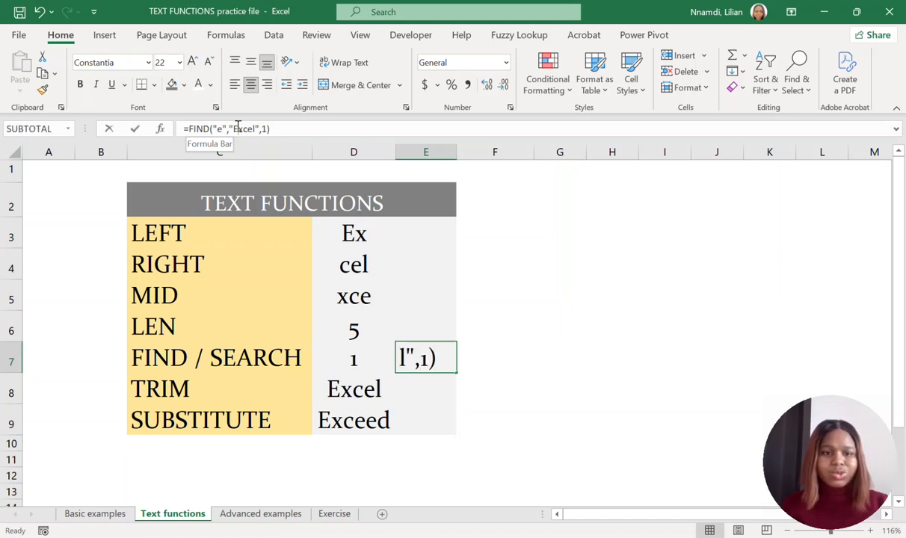
left_click(234, 129)
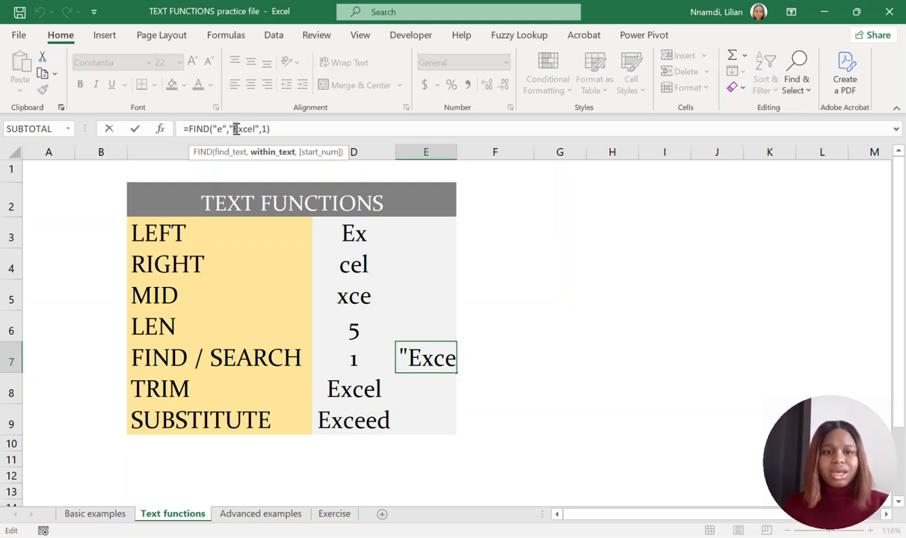
left_click(252, 129)
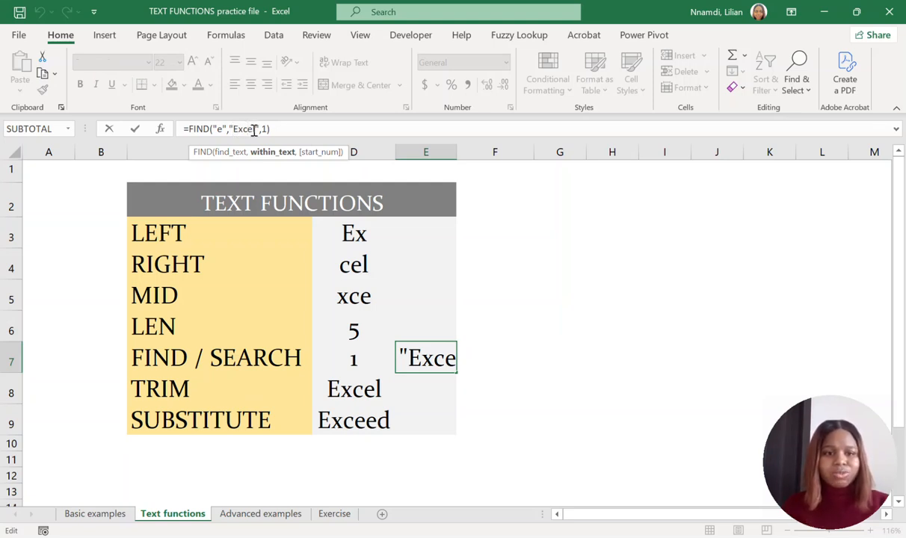
left_click(251, 129)
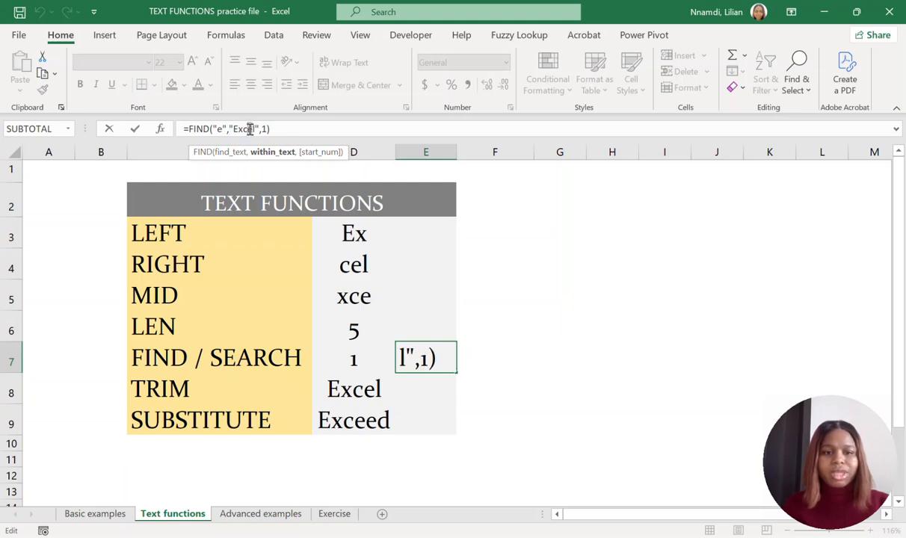
left_click(250, 130)
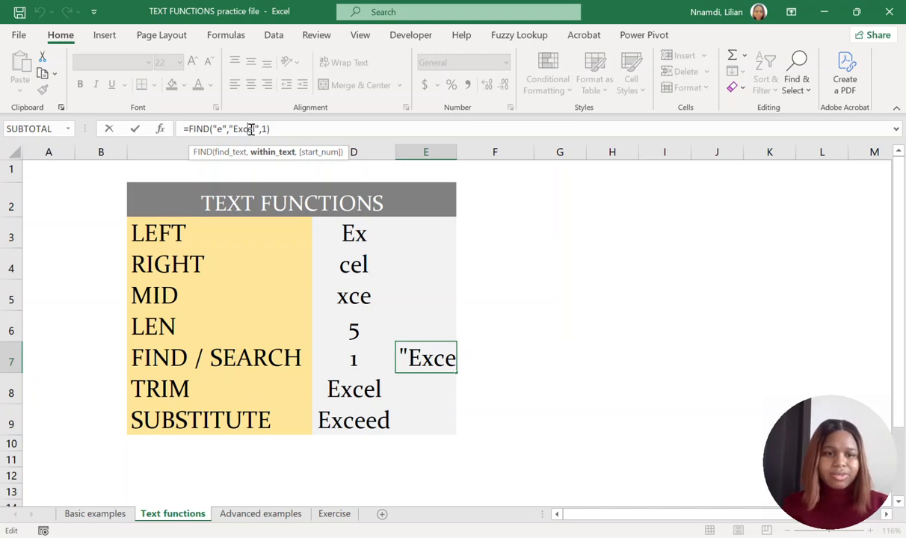
left_click(252, 129)
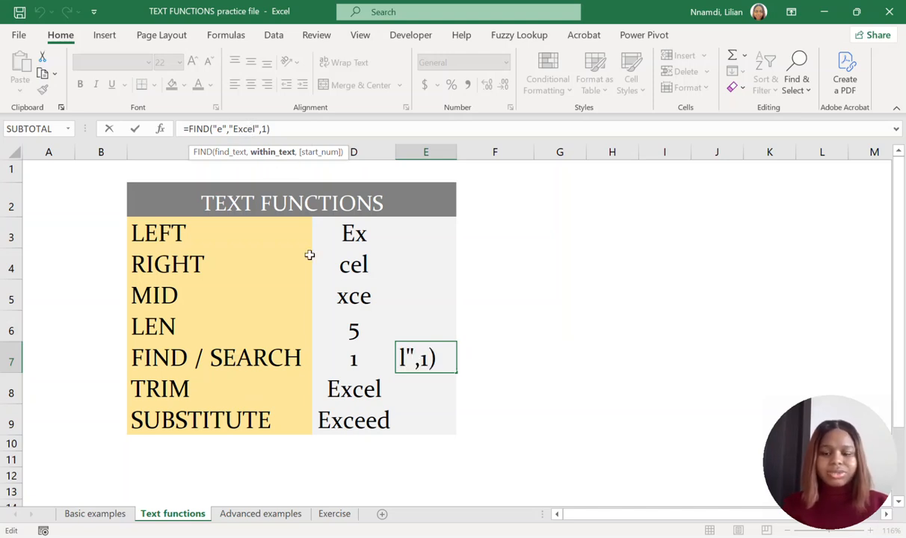
key("Return")
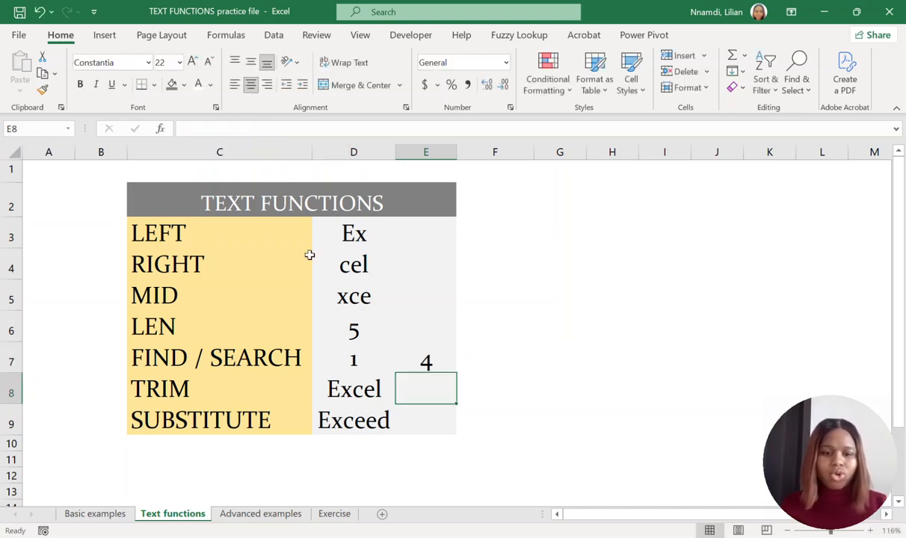
Recheck the within-text argument of cell D7's SEARCH formula to compare its case handling with FIND.
left_click(348, 364)
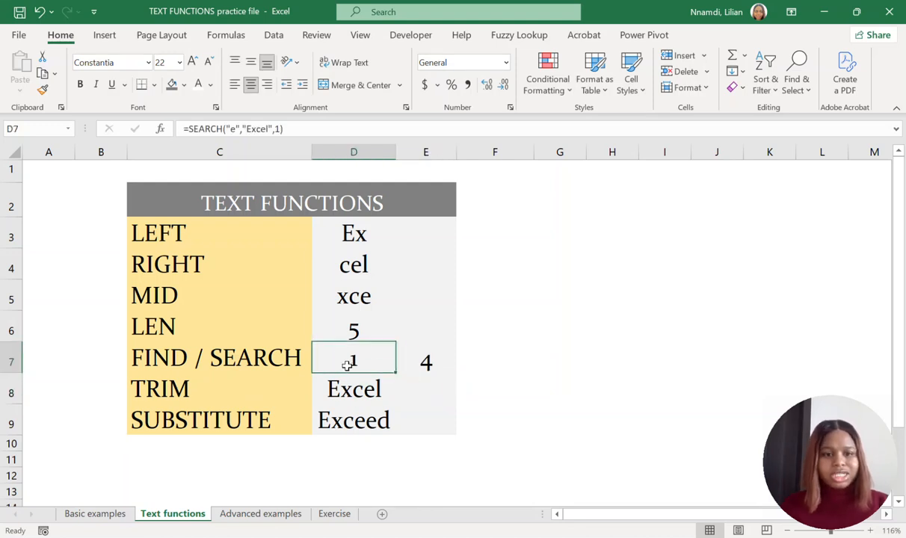
left_click(253, 130)
left_click(248, 129)
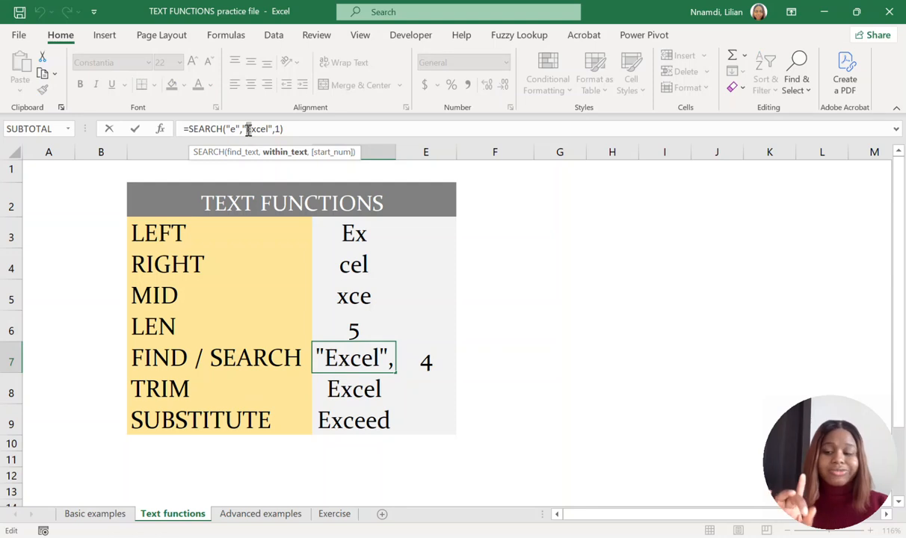
Examine the TRIM formula in cell D8 and the text, old-text and new-text arguments of the SUBSTITUTE formula in D9.
key("Return")
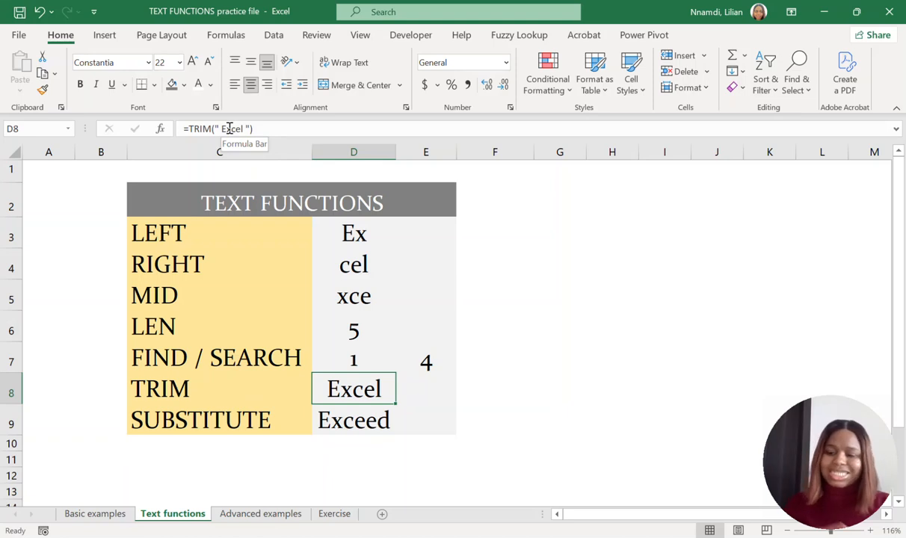
key("Down")
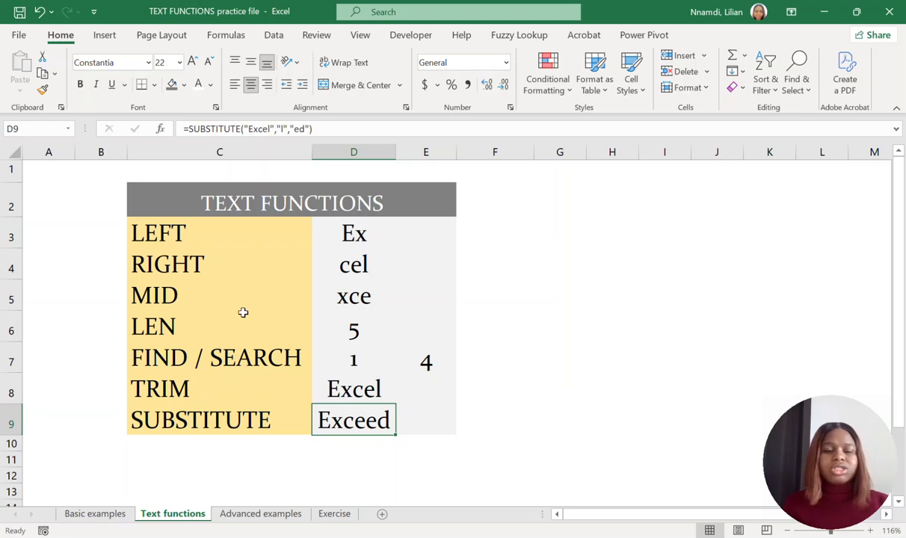
left_click(269, 130)
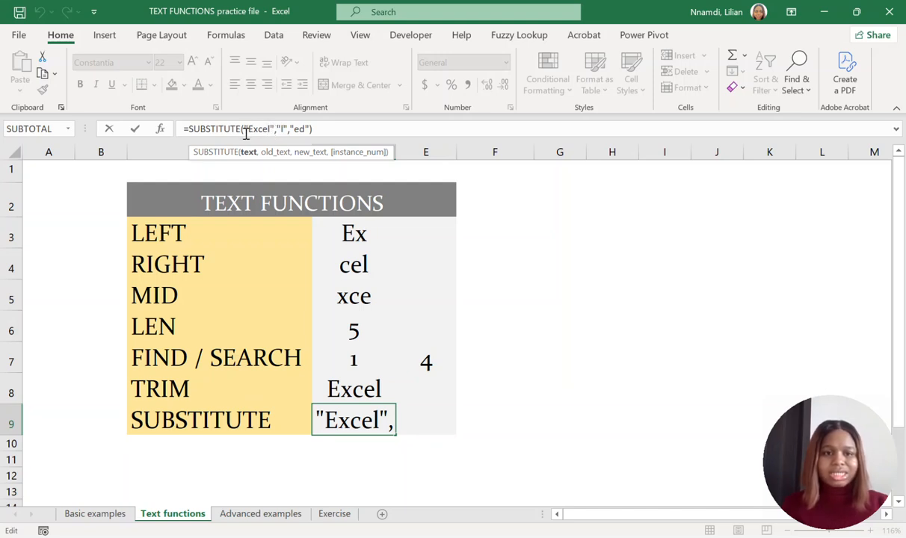
left_click(284, 130)
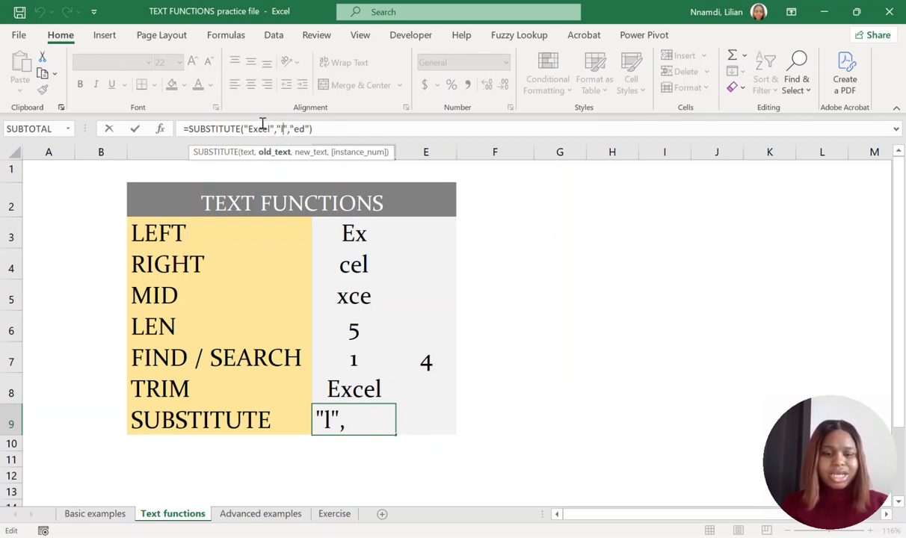
left_click(306, 129)
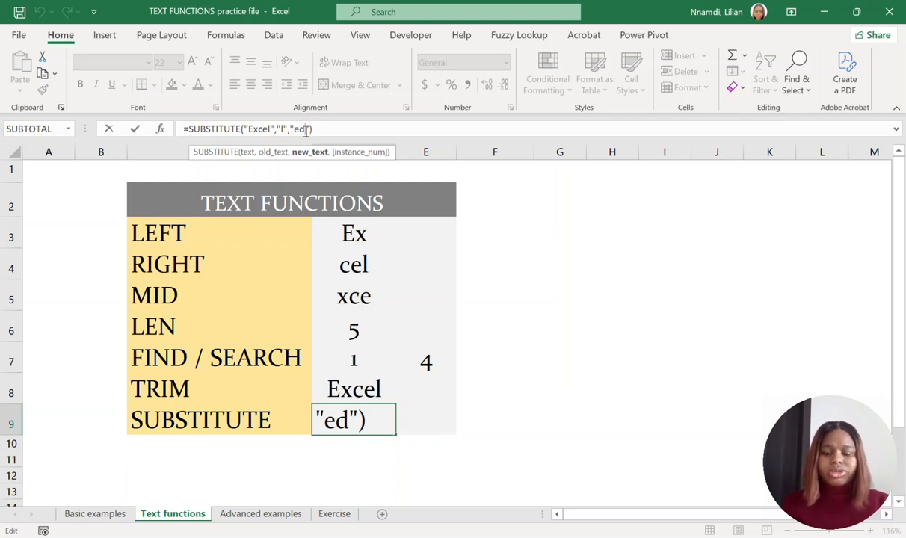
key("Return")
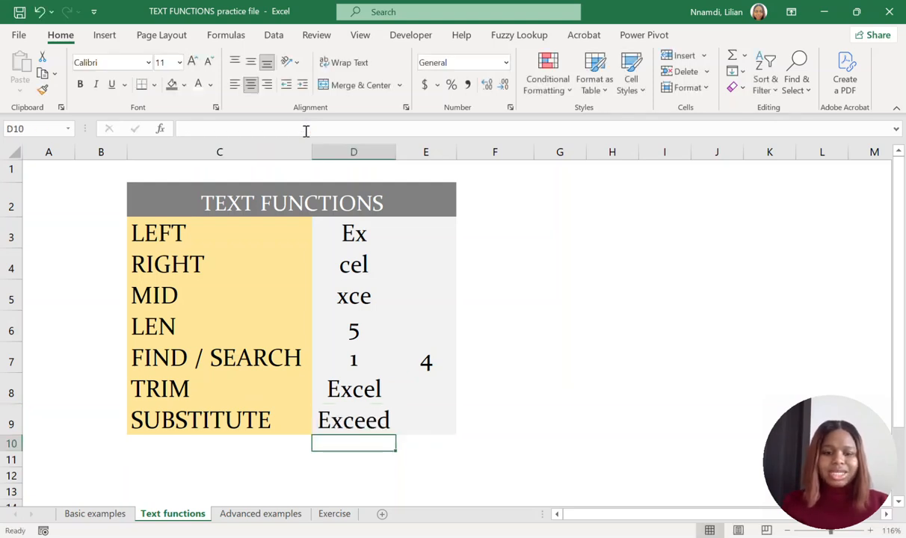
left_click(340, 422)
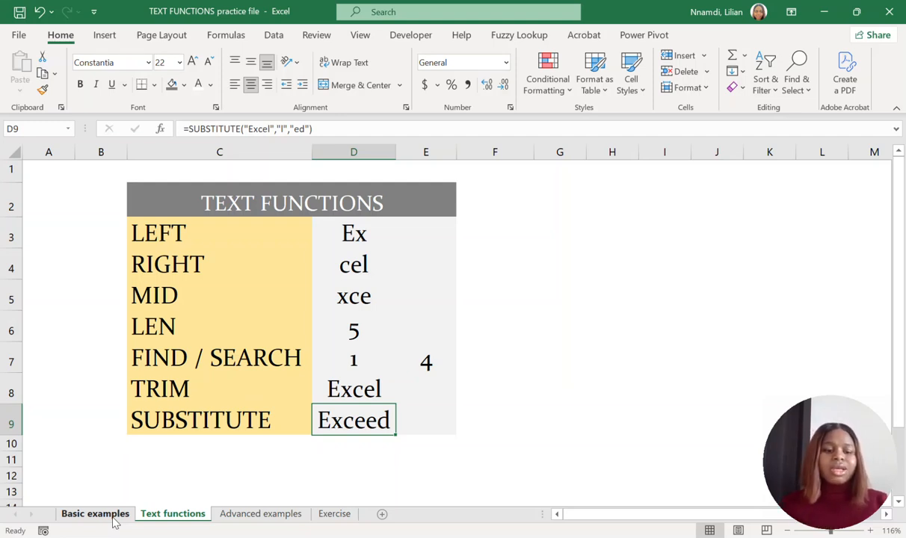
Open the Basic examples sheet and review its Product, Customer ID and Delivery Address columns.
left_click(68, 514)
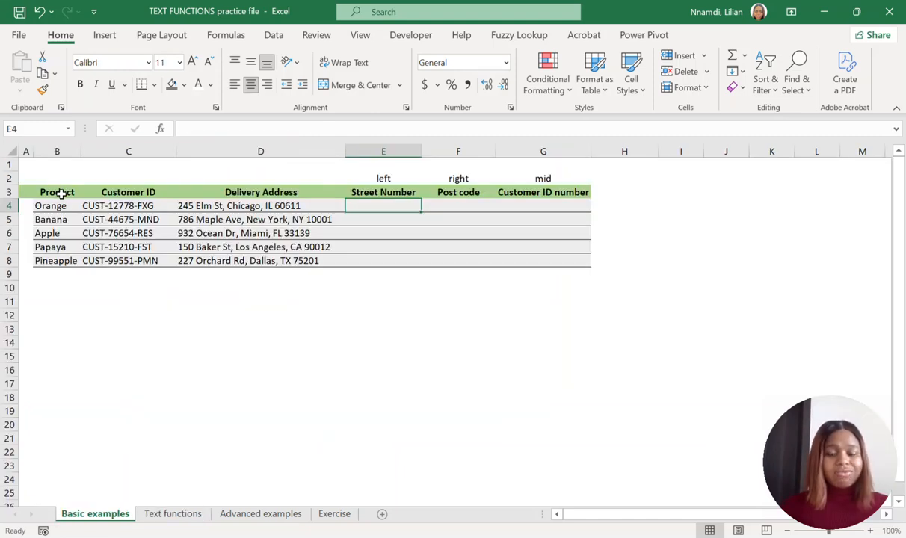
left_click(61, 192)
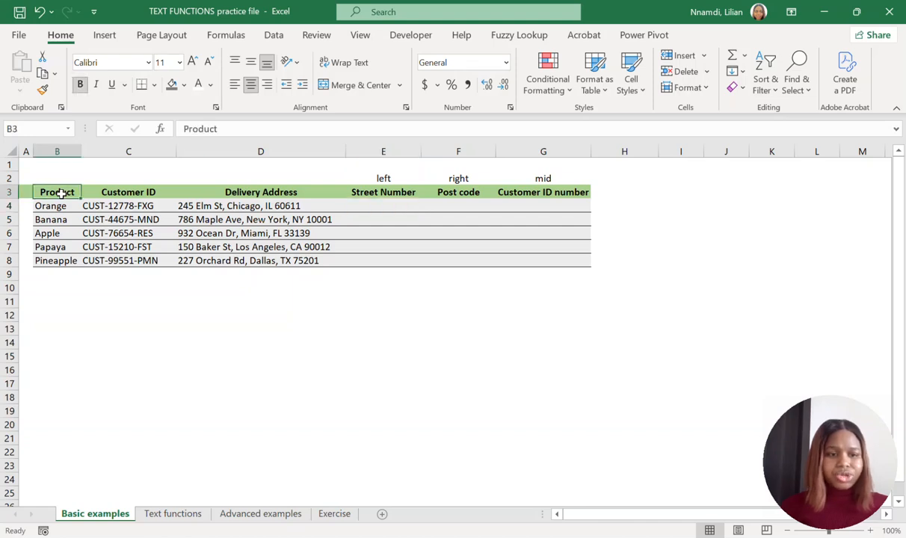
left_click(133, 193)
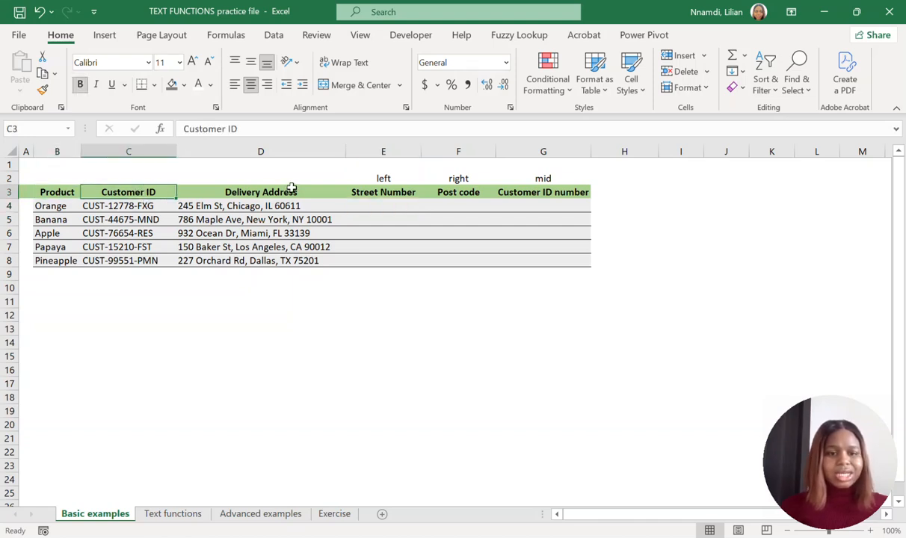
left_click(291, 188)
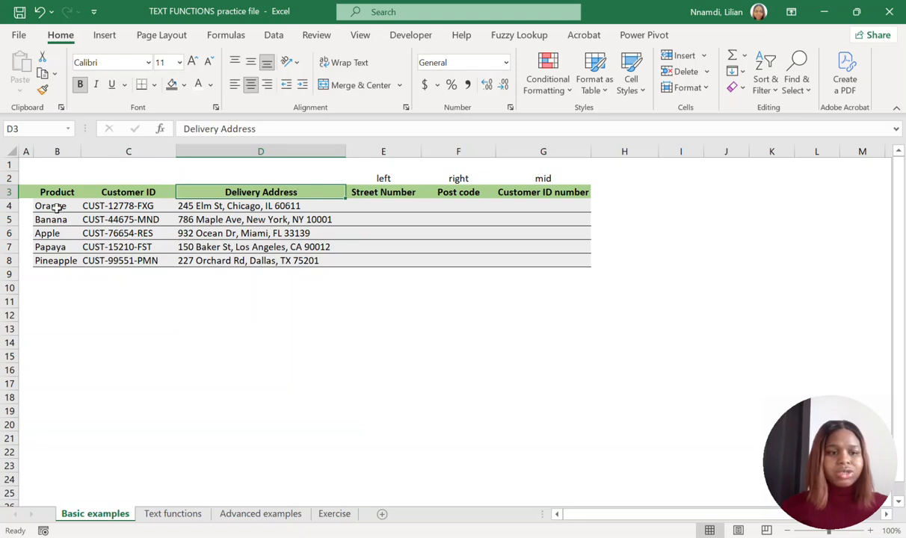
left_click_drag(56, 206, 295, 259)
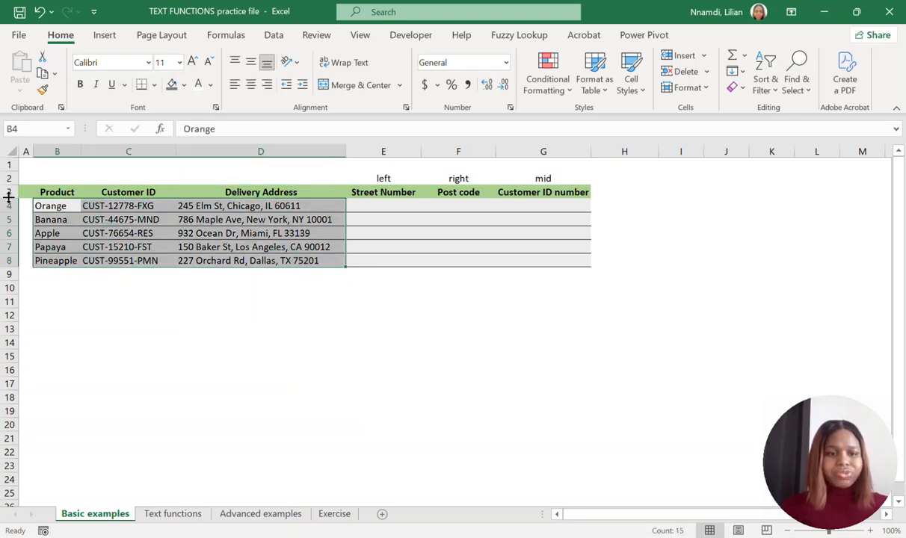
left_click_drag(44, 192, 261, 183)
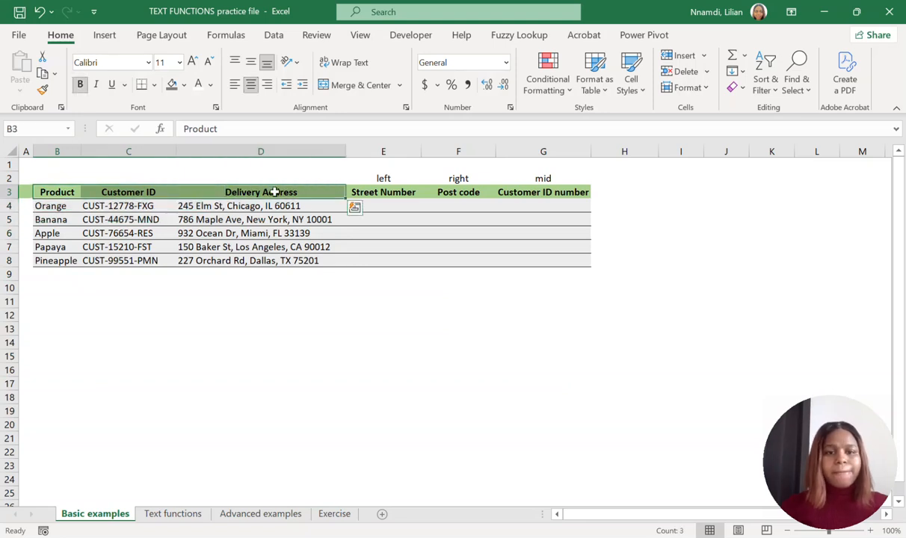
Review the empty Street Number, Post code and Customer ID number columns against the source data in columns B to D.
left_click(383, 192)
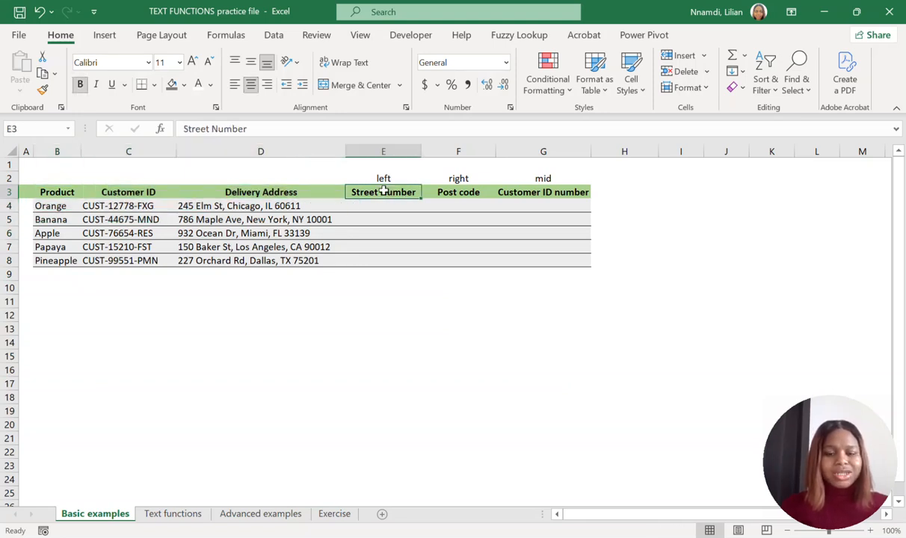
left_click(458, 192)
left_click(536, 193)
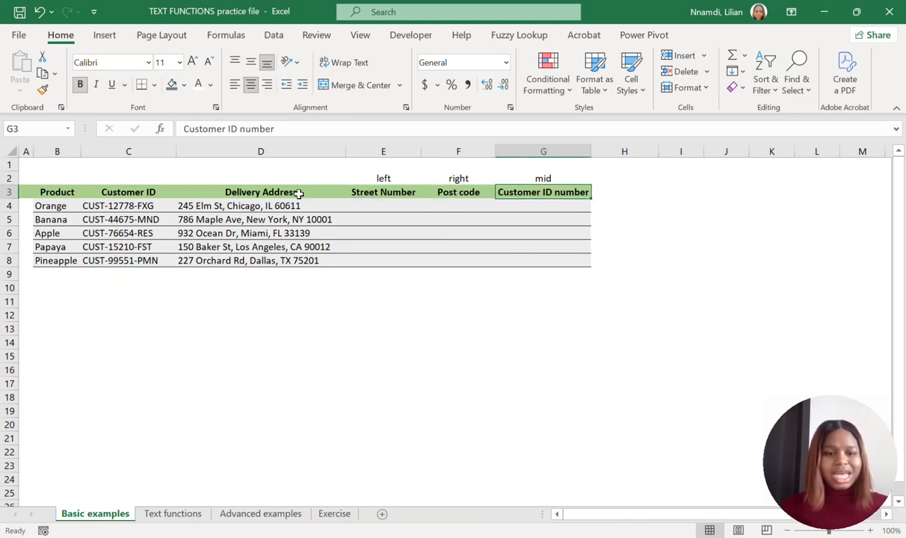
left_click_drag(40, 194, 279, 261)
left_click(399, 193)
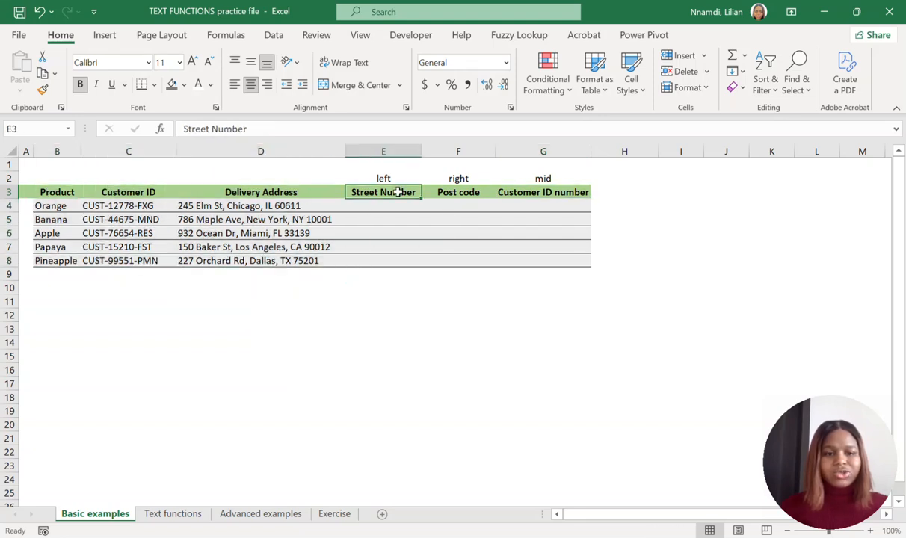
Examine the street number at the start of each delivery address in cells D4 to D8.
left_click(183, 206)
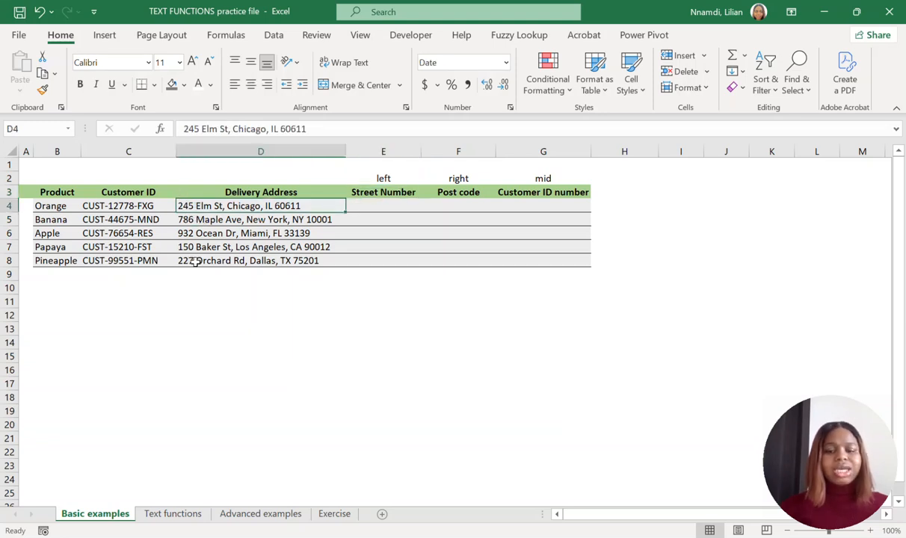
left_click(184, 216)
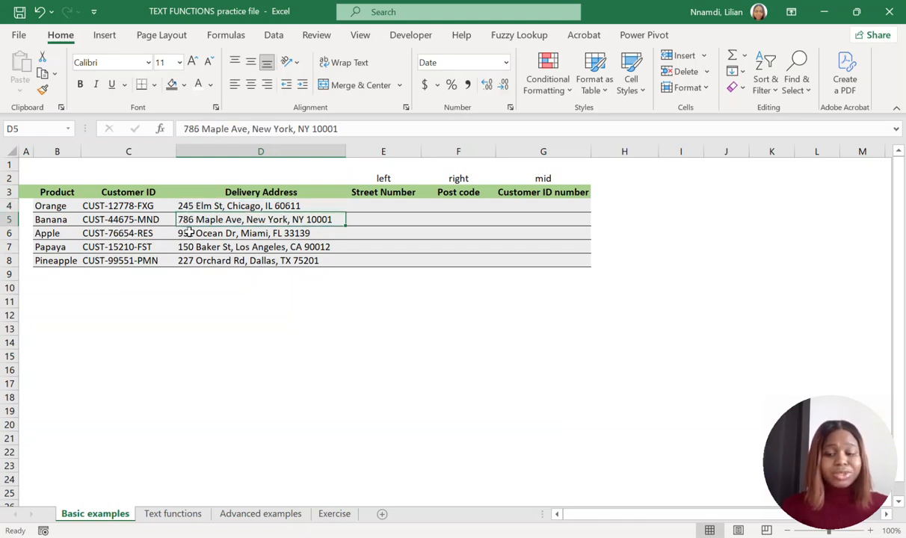
left_click(180, 199)
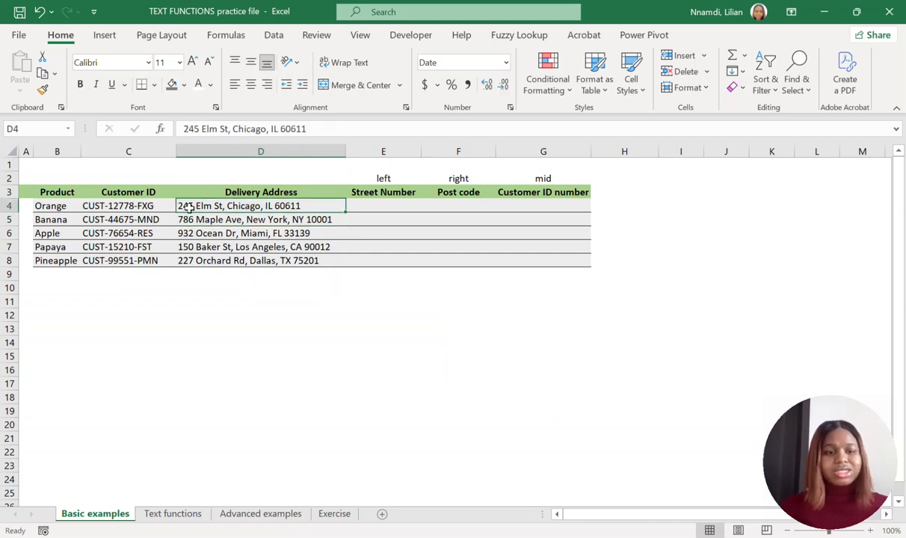
left_click(190, 219)
left_click(187, 233)
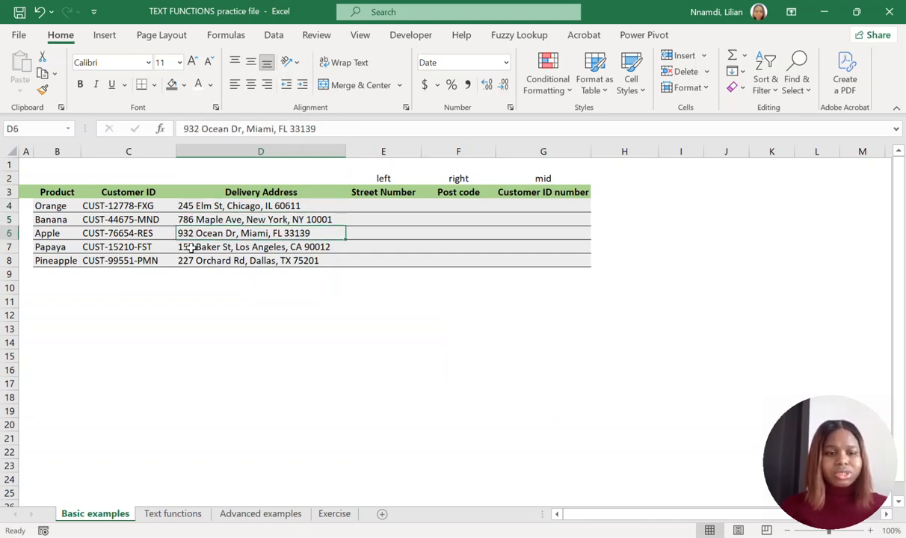
left_click(192, 249)
left_click(187, 261)
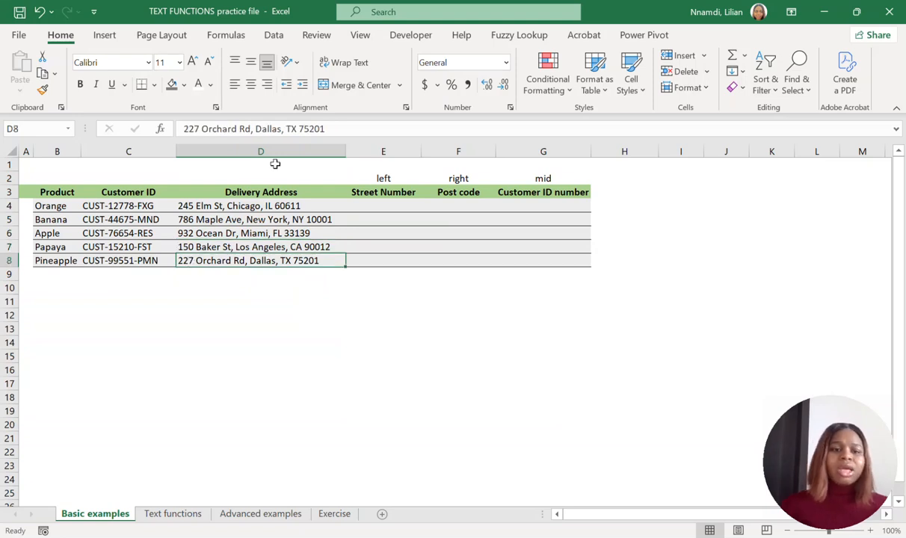
Extract the street number in cell E4 with =LEFT(D4,3) and fill the formula down to E8.
left_click(376, 203)
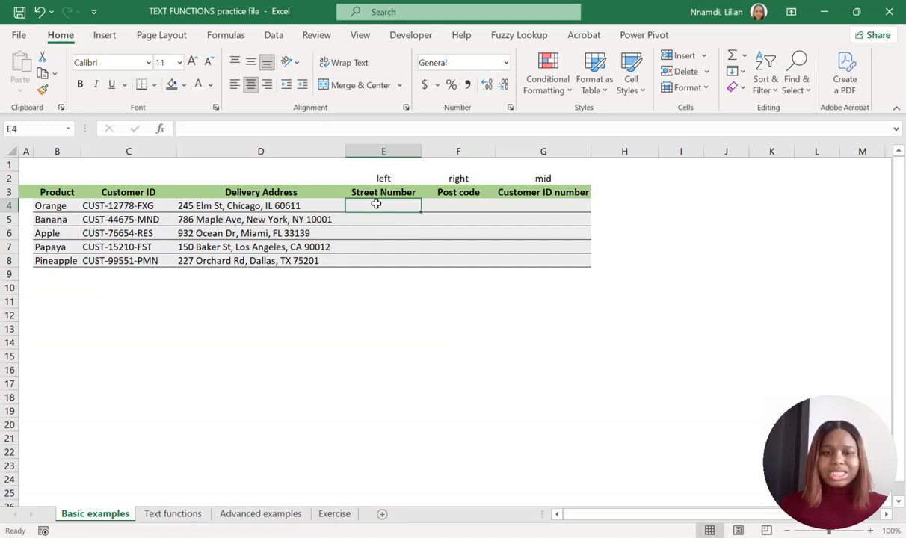
type("=")
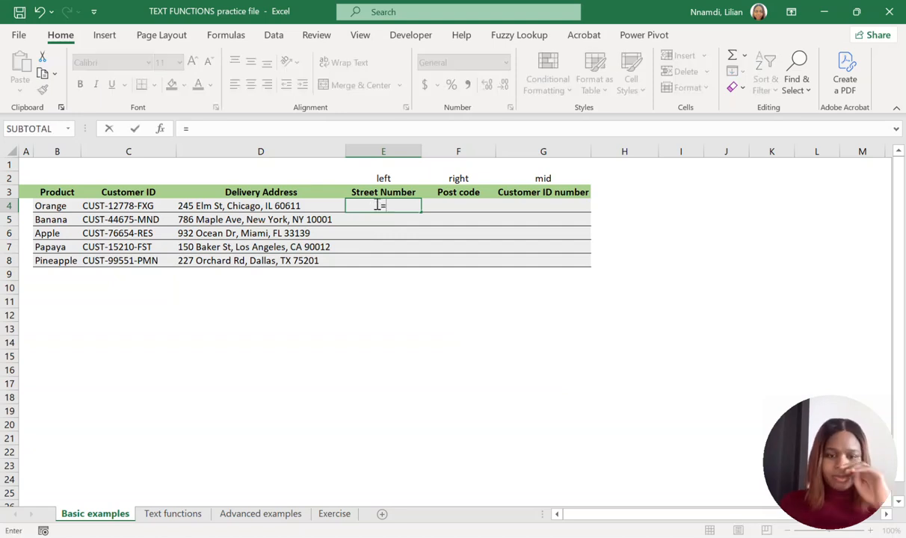
type("L")
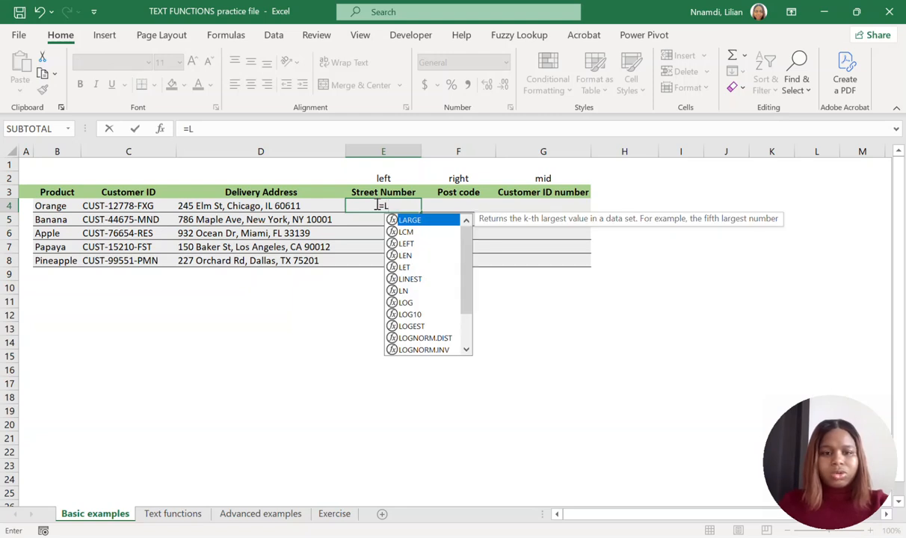
type("EF")
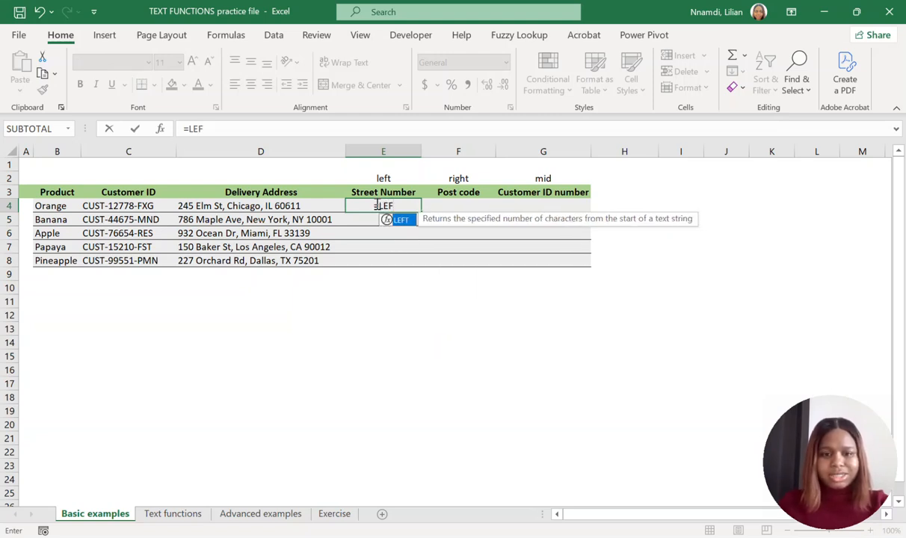
type("T(")
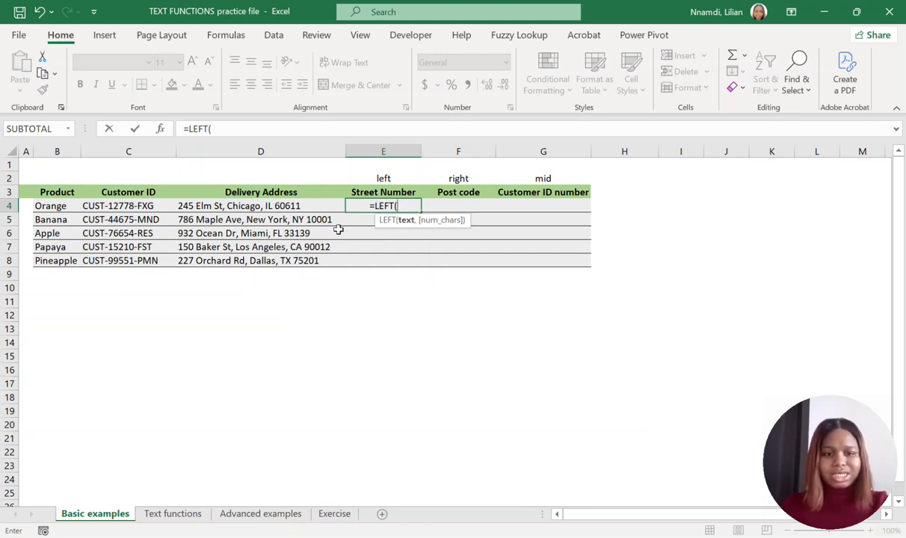
left_click(222, 207)
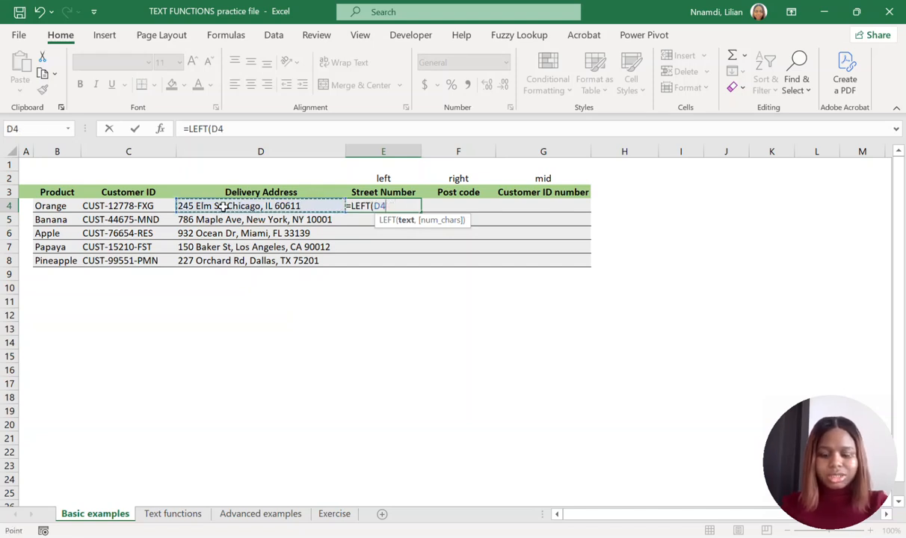
type(",")
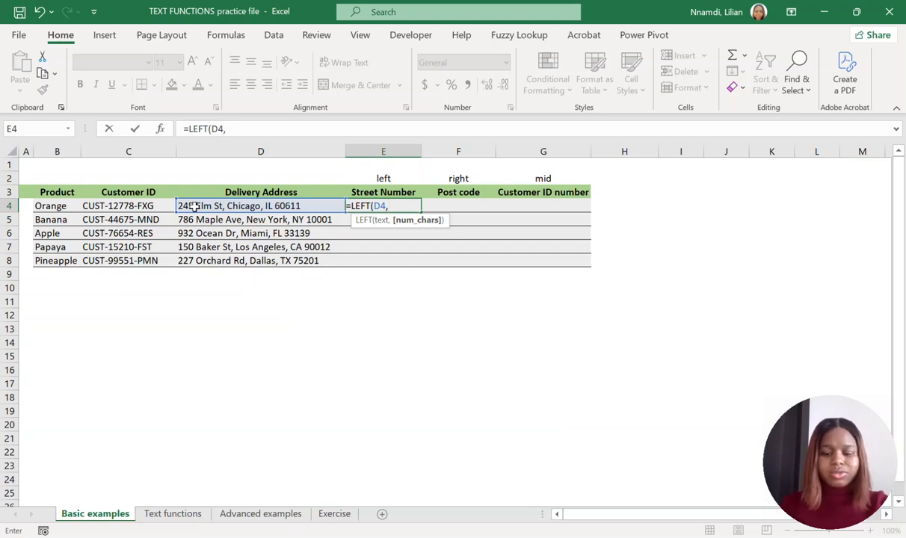
type("3)")
key("Return")
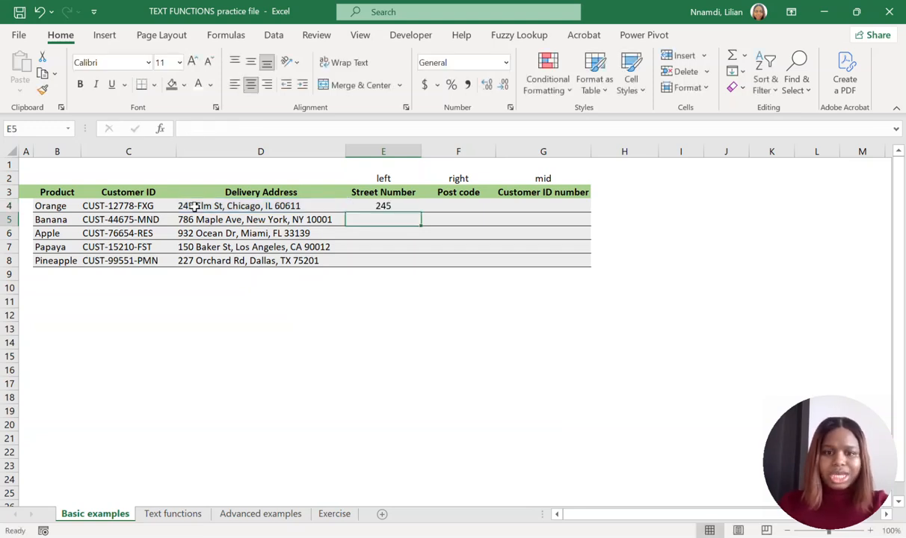
left_click(382, 205)
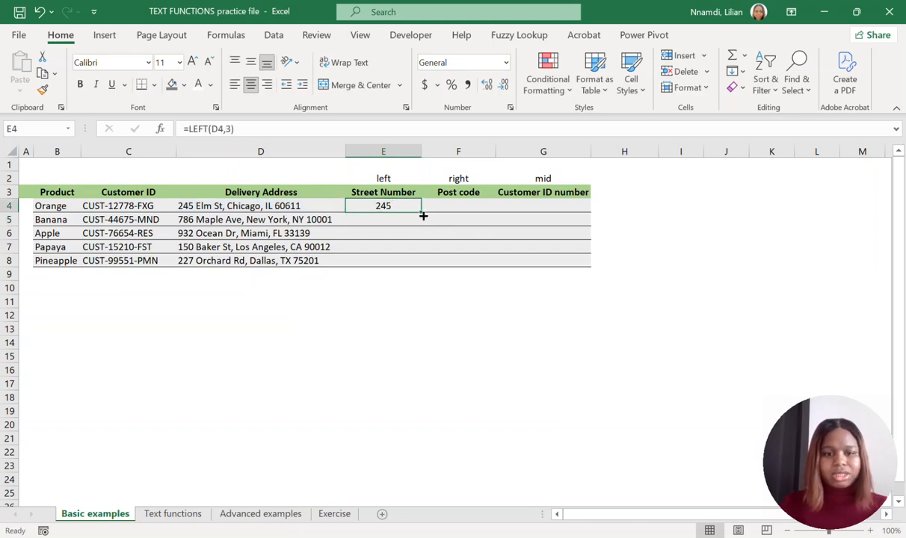
left_click_drag(421, 212, 401, 266)
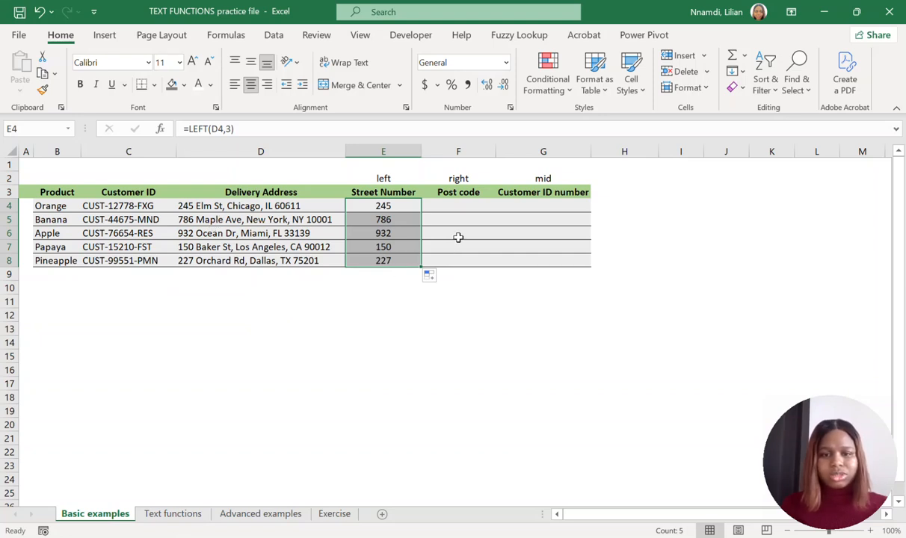
Examine the post code at the end of each delivery address in cells D4 to D8 for the Post code column.
left_click(450, 206)
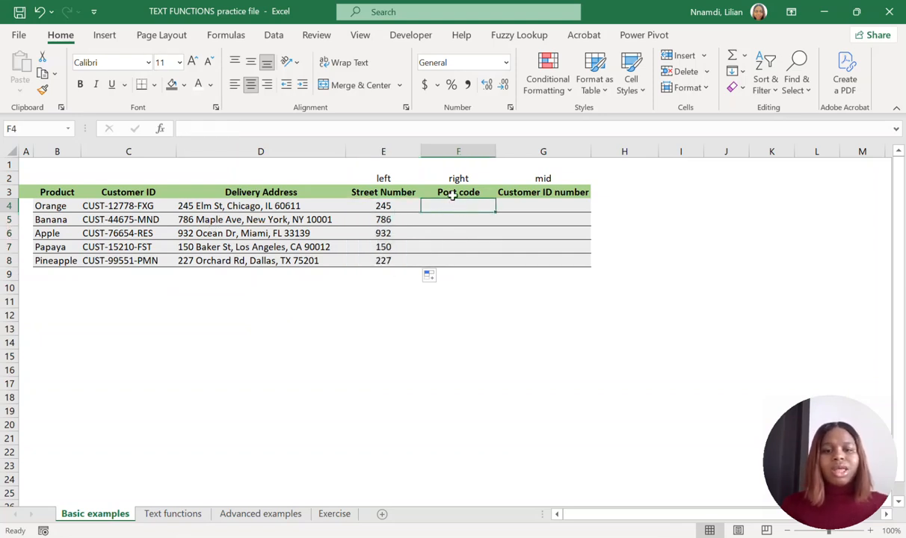
left_click(453, 193)
left_click(457, 205)
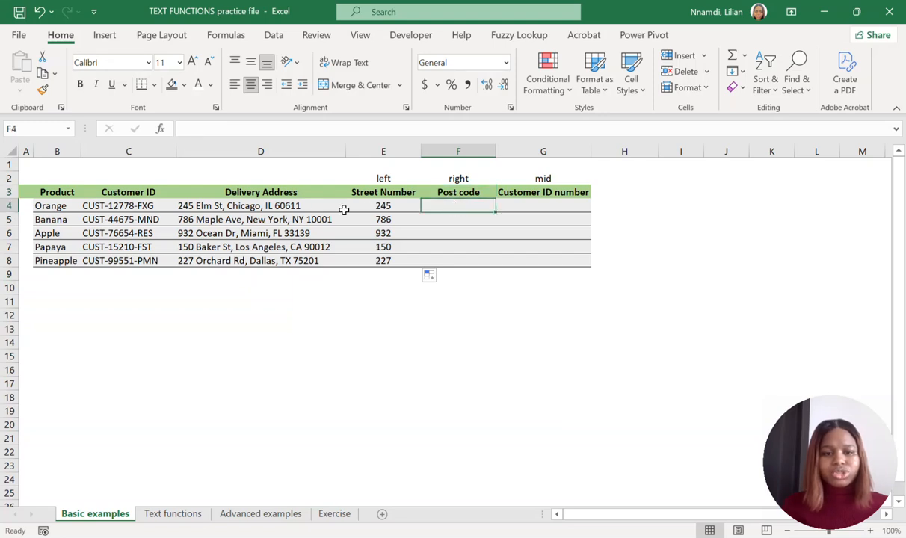
left_click(268, 206)
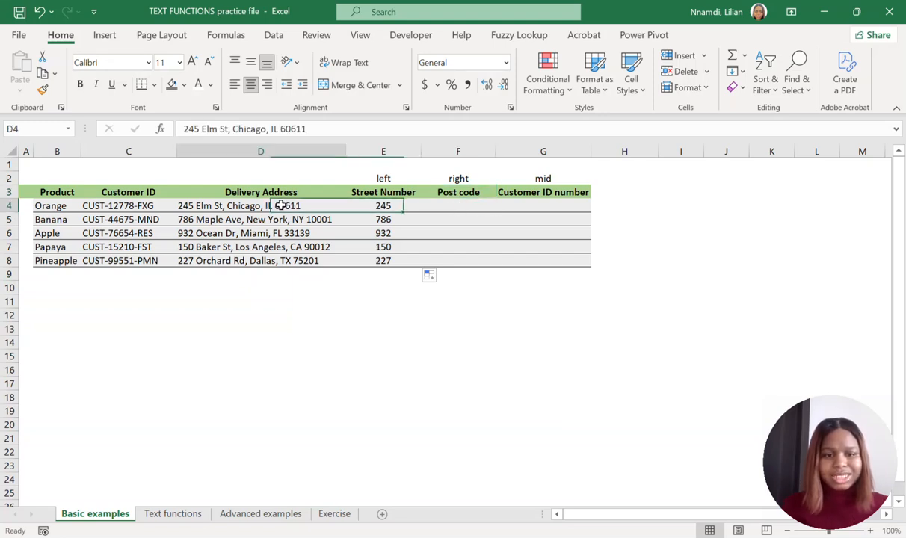
left_click(313, 219)
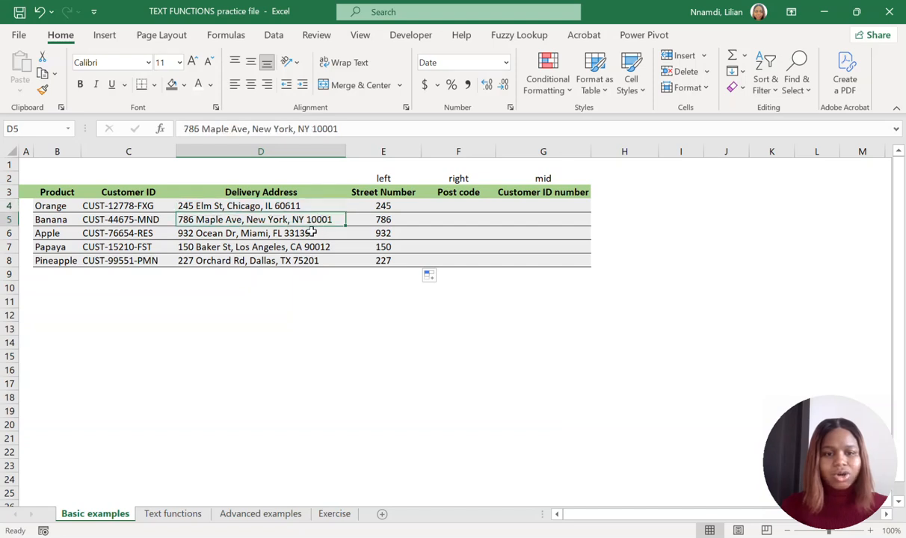
left_click(309, 233)
left_click(318, 246)
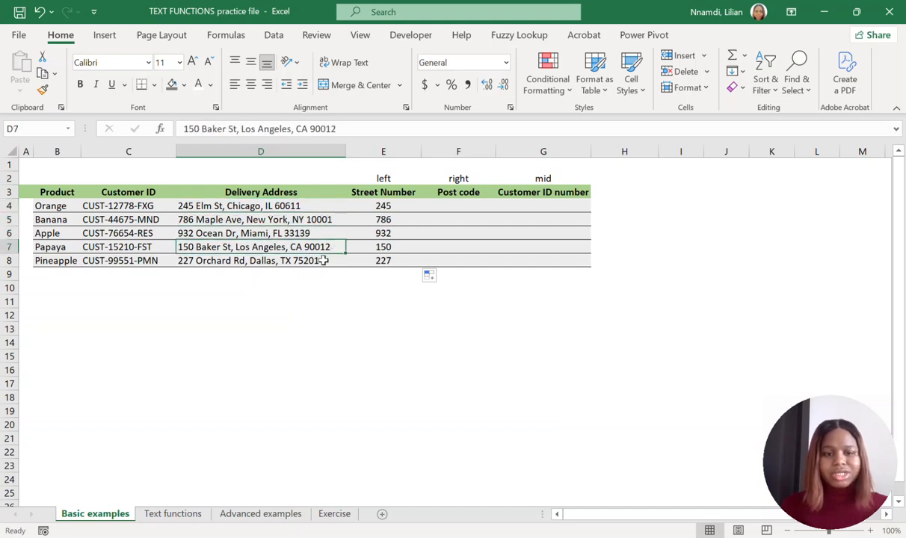
left_click(310, 260)
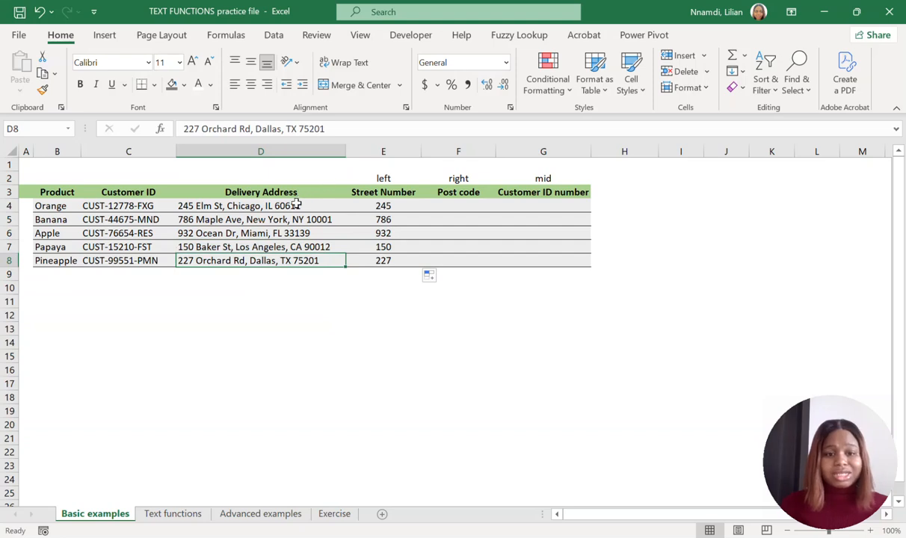
left_click_drag(282, 204, 300, 259)
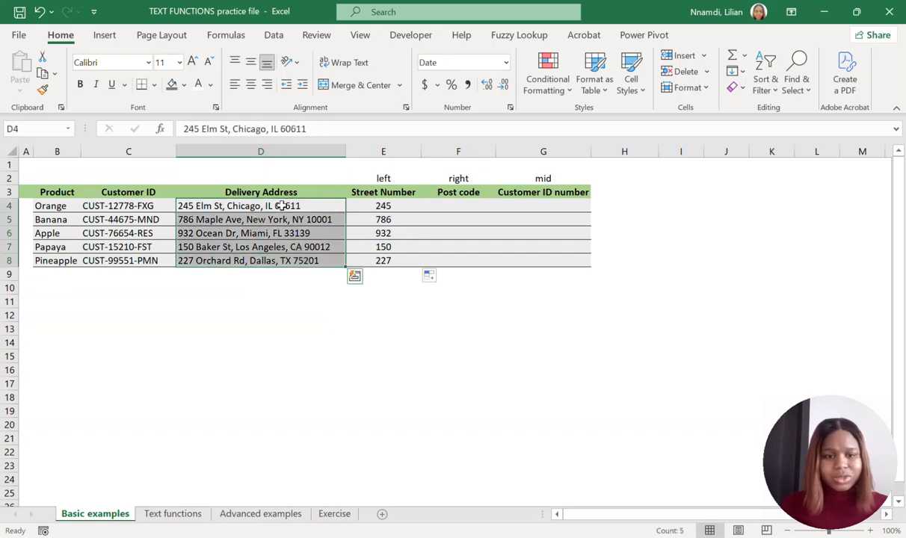
left_click(328, 220)
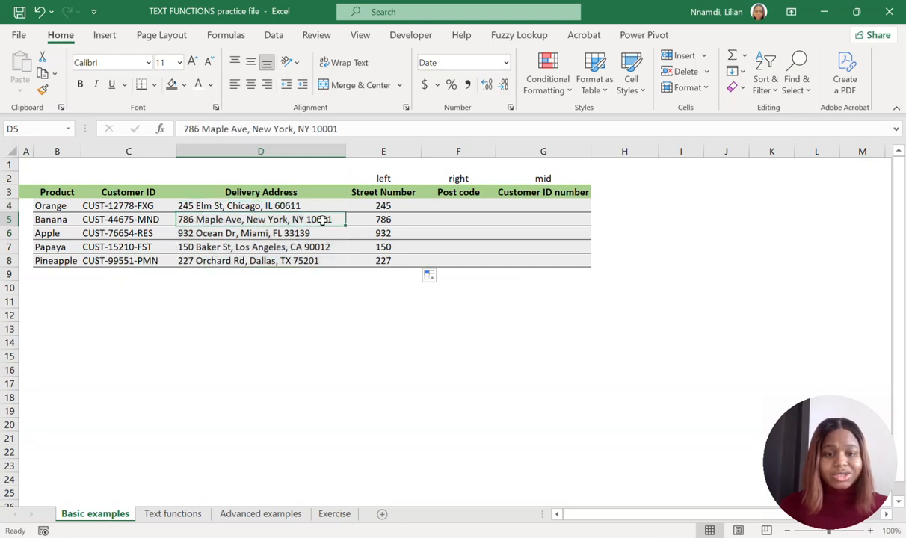
left_click(302, 204)
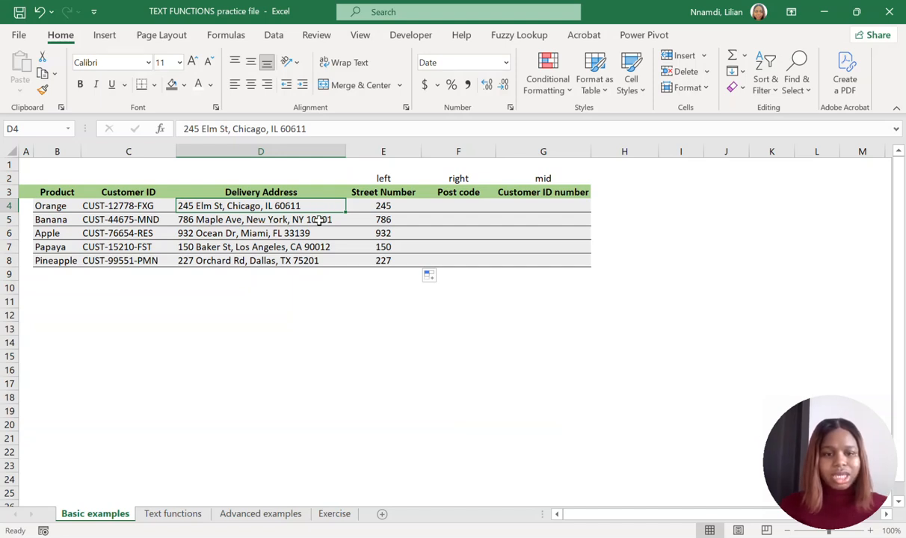
left_click(319, 220)
left_click(306, 233)
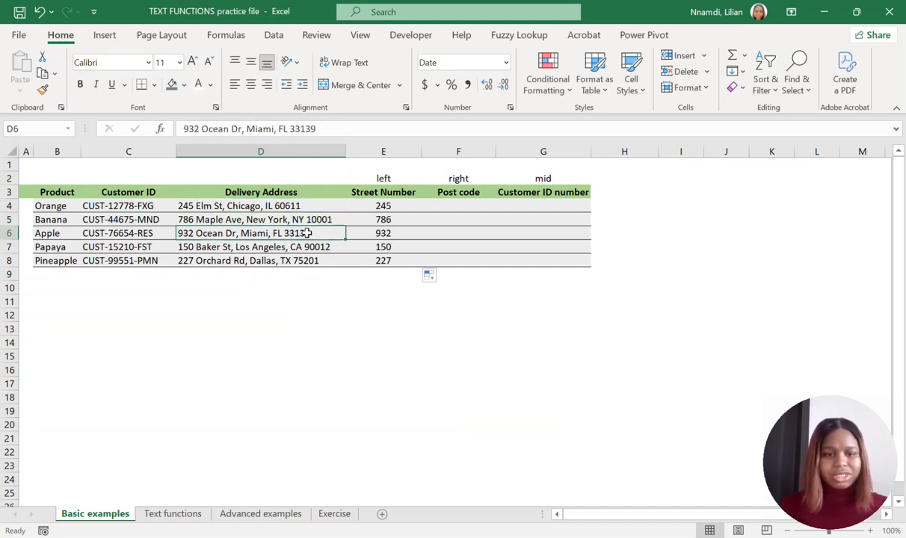
left_click(299, 246)
left_click(303, 260)
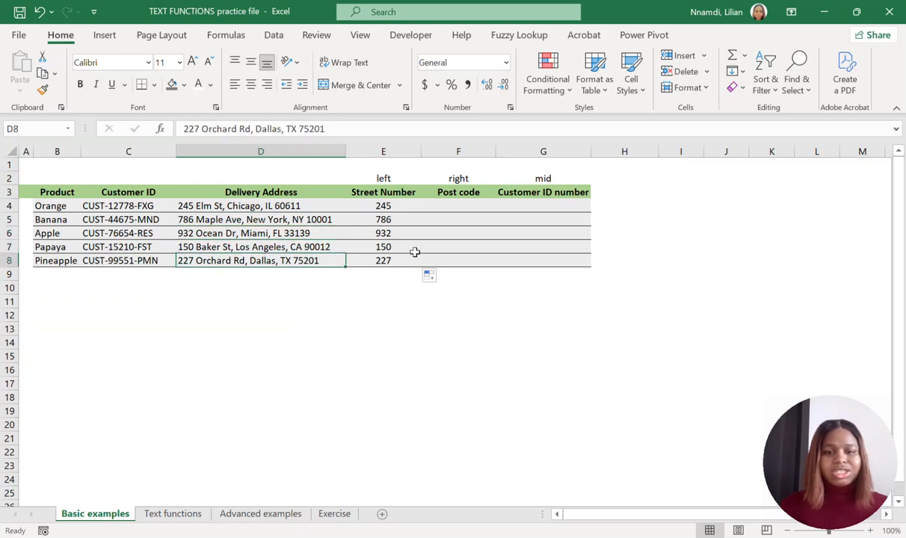
Extract the post code in cell F4 with =RIGHT(D4,5) and fill the formula down to F8.
left_click(459, 207)
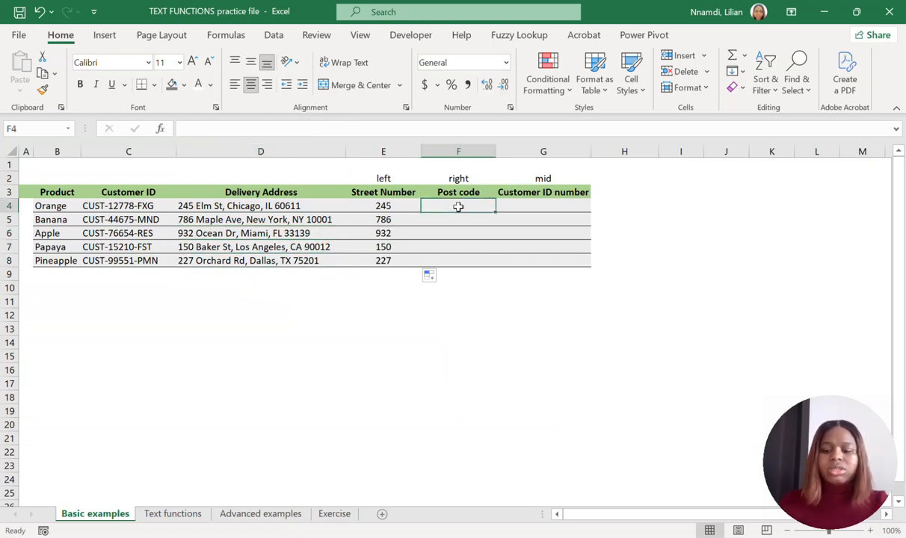
type("=")
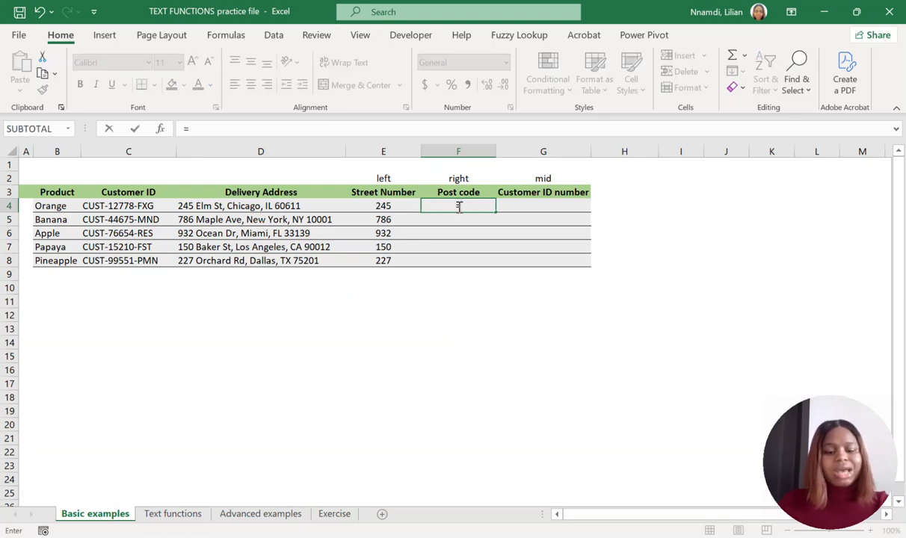
type("RIGHT")
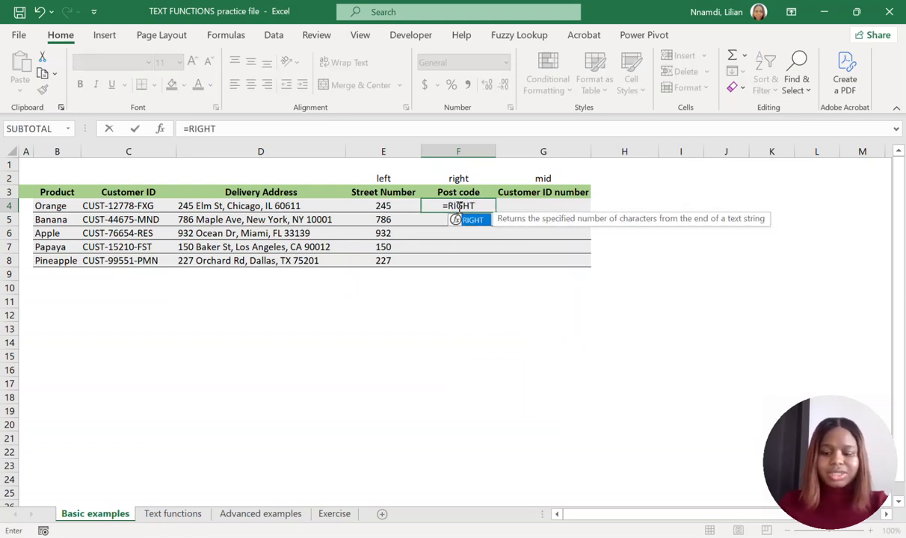
type("(")
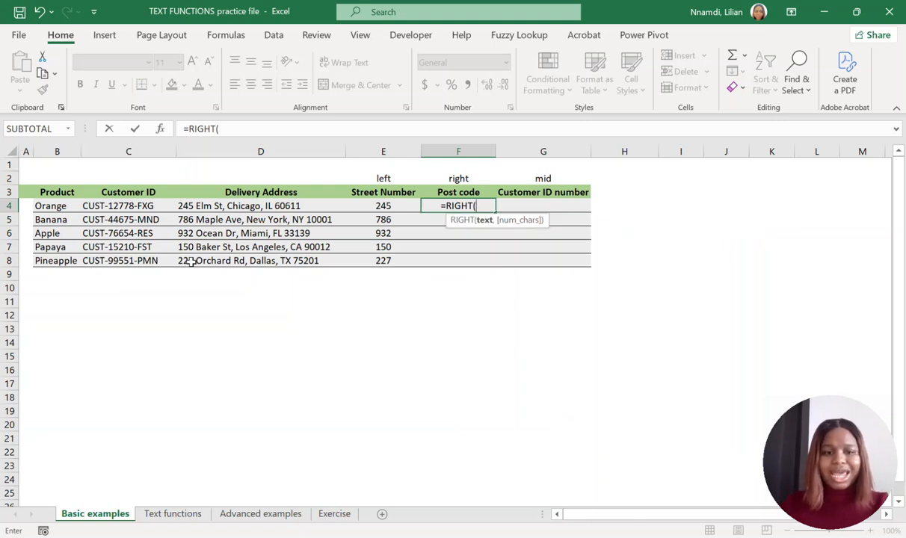
left_click(270, 206)
type(",")
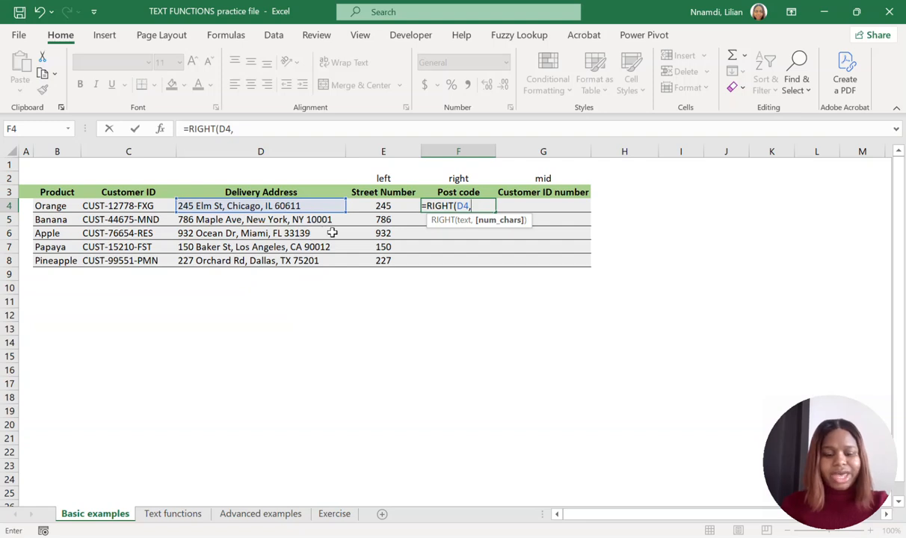
type("5)")
key("Return")
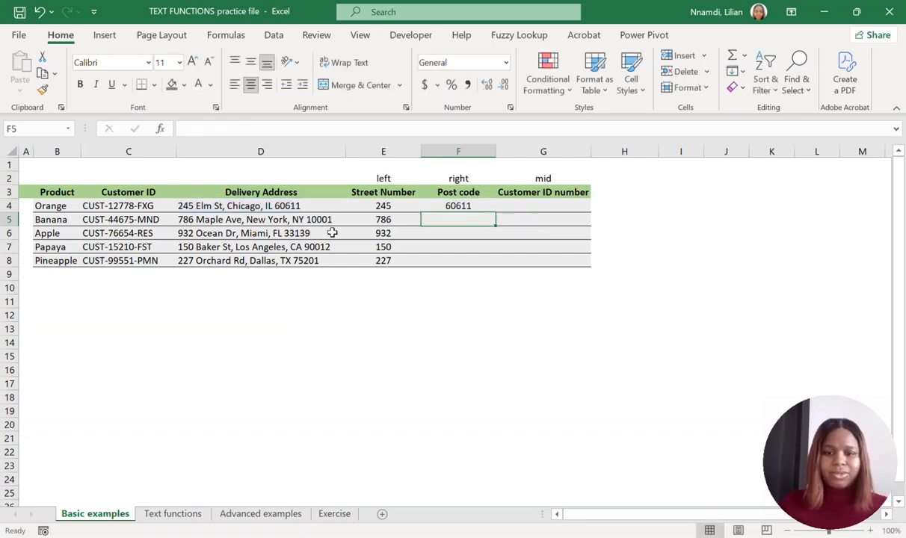
left_click(460, 204)
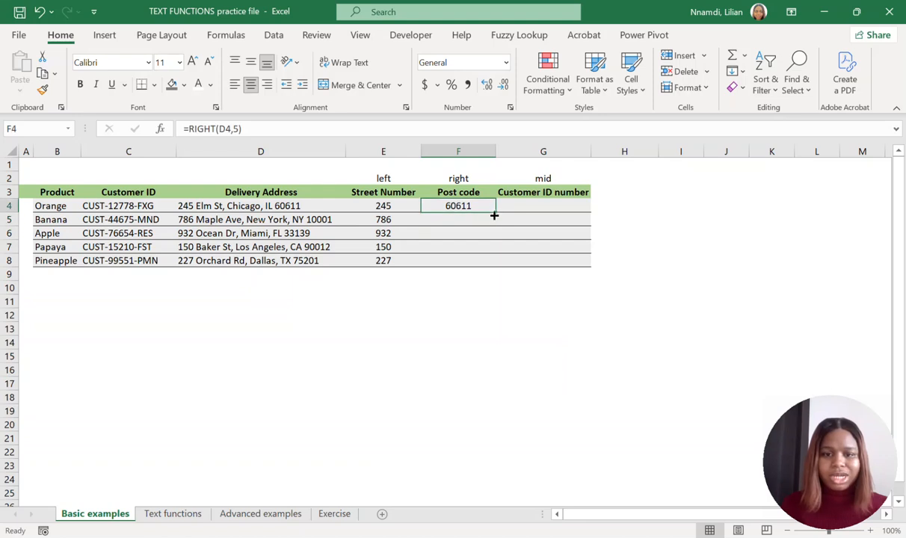
left_click_drag(497, 215, 477, 268)
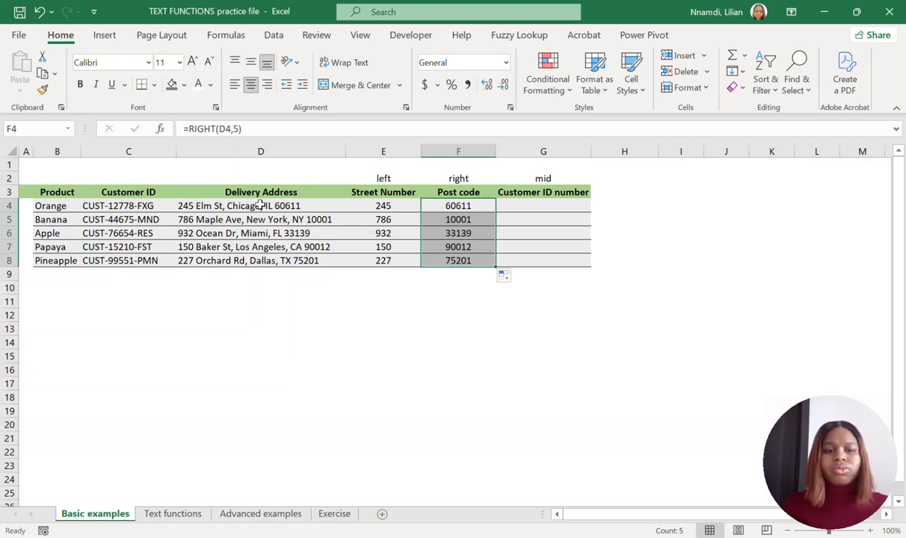
Extract the customer ID number in cell G4 with =MID(C4,6,5) and fill the formula down to G8.
left_click(525, 204)
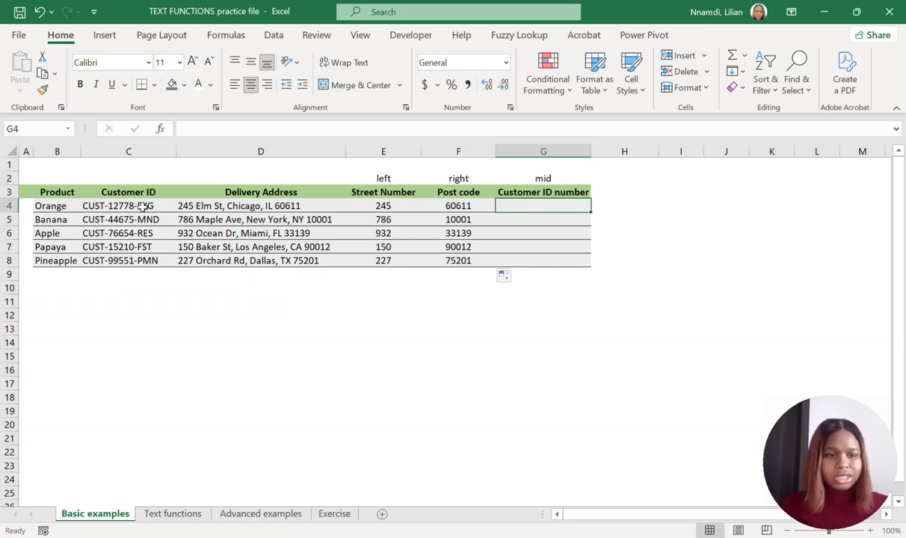
left_click(104, 204)
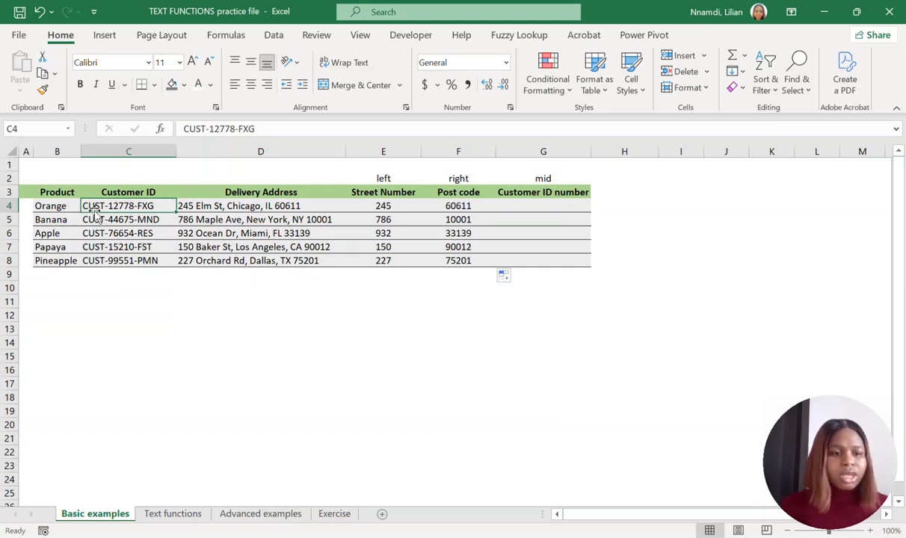
left_click(513, 206)
type("=MID")
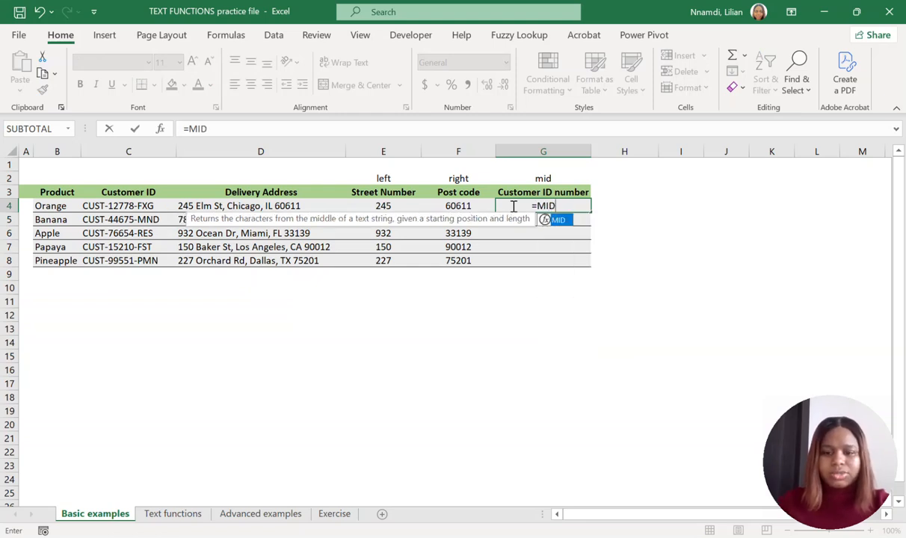
type("(")
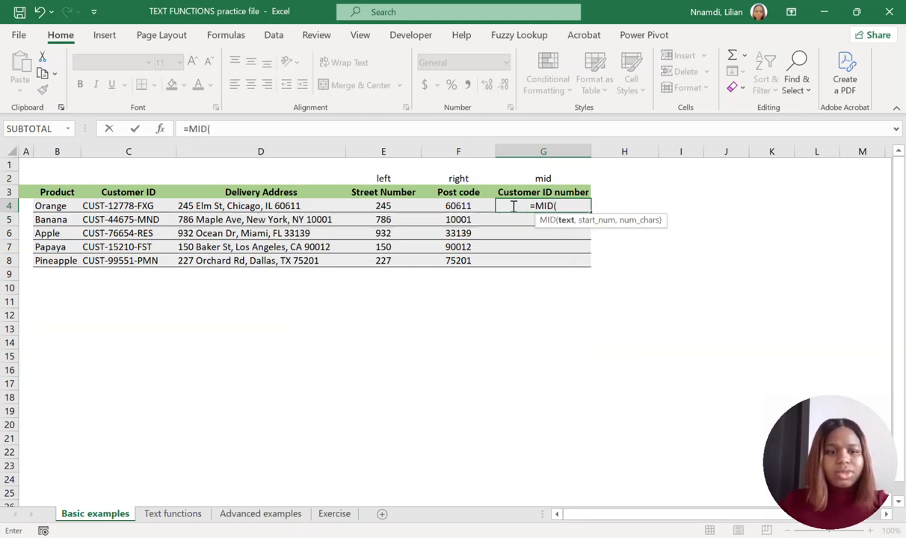
left_click(130, 207)
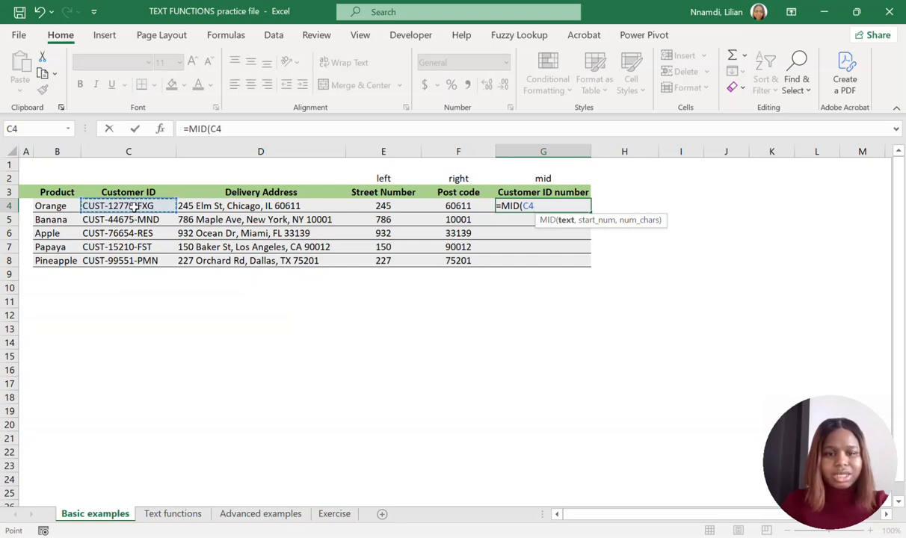
type(",6")
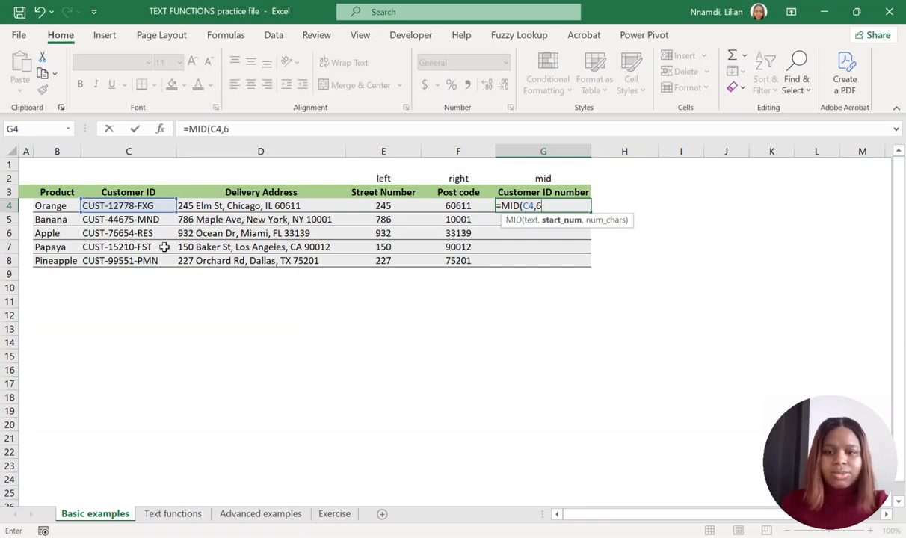
type(",")
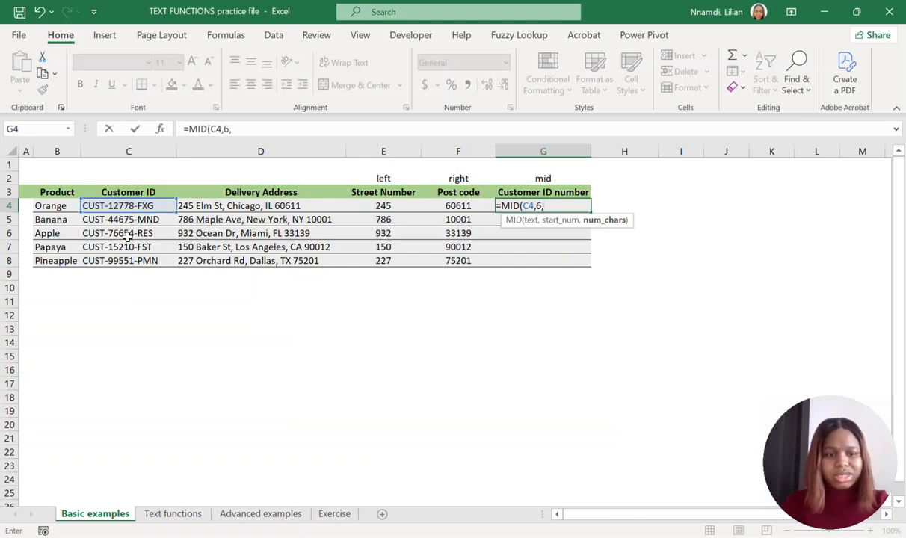
type("5")
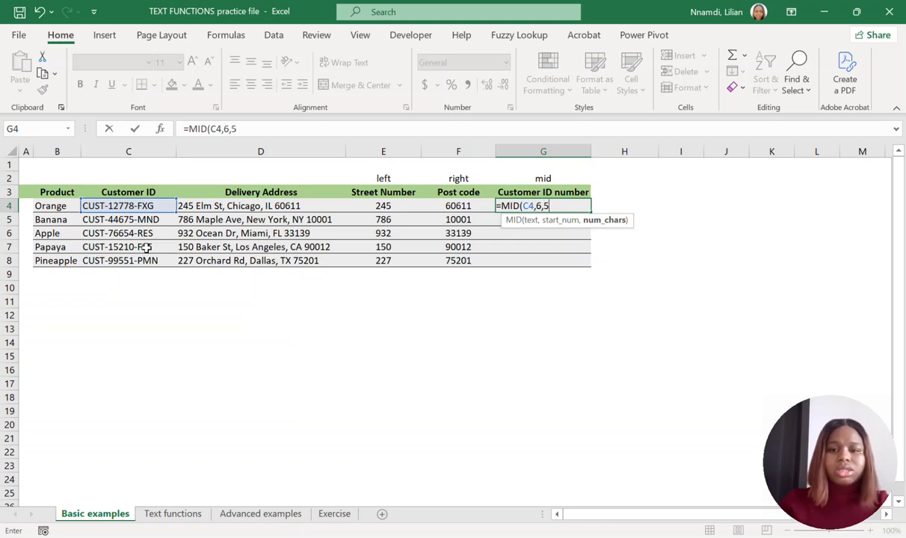
type(")")
key("Return")
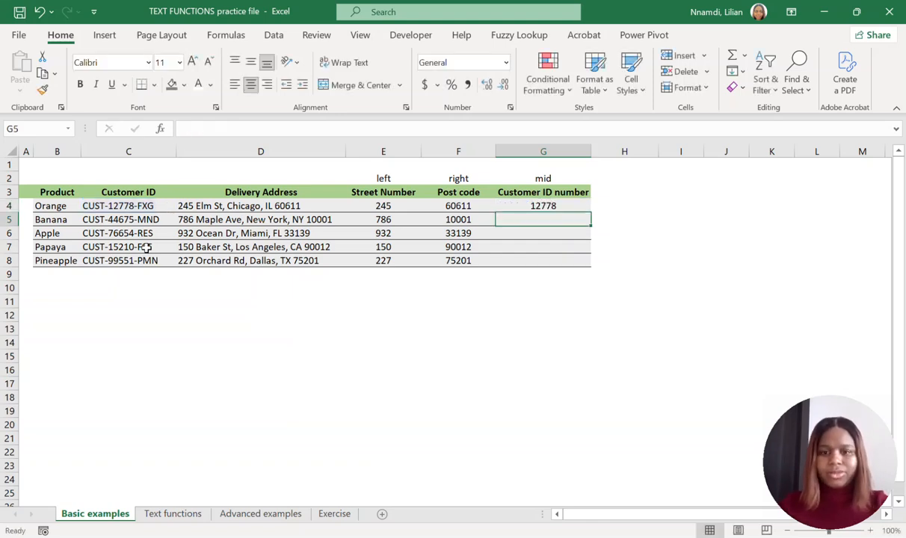
left_click(533, 205)
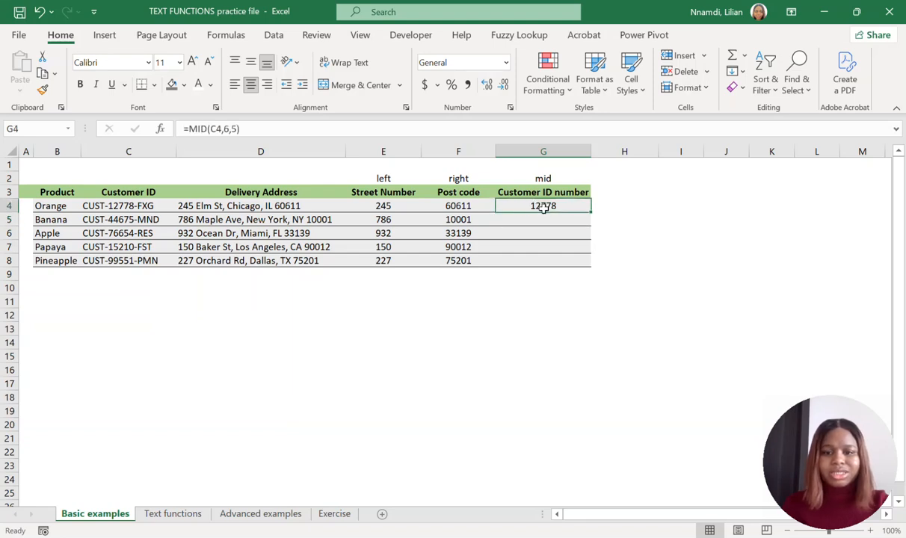
left_click_drag(594, 211, 568, 269)
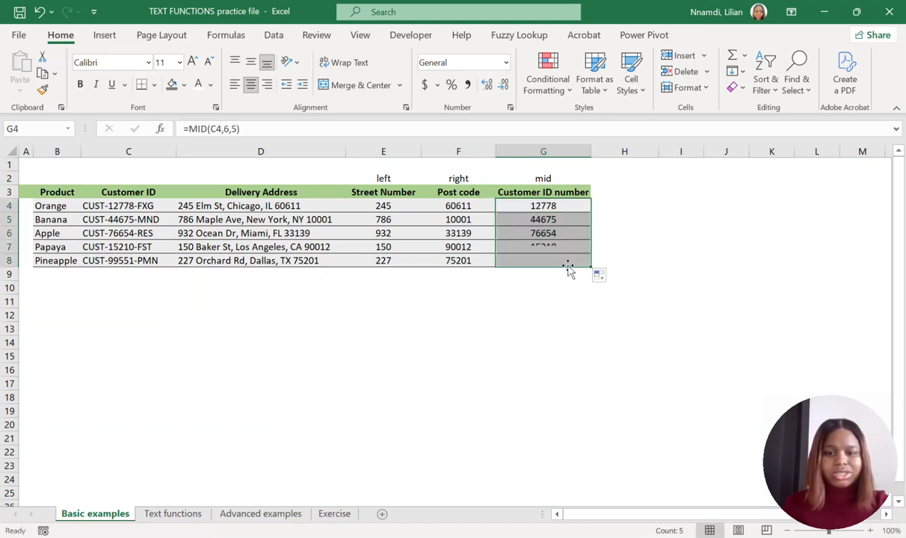
left_click(543, 233)
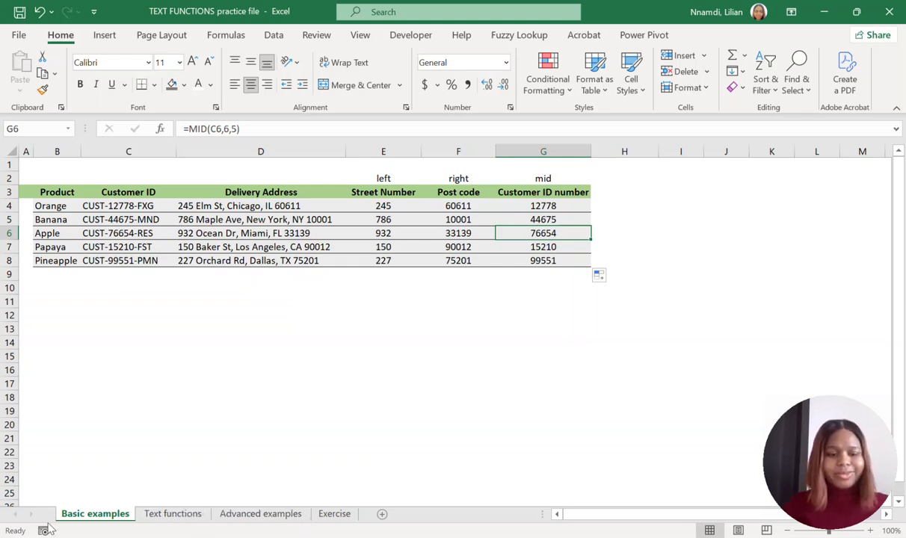
Open the Advanced examples sheet and review its Customer Name and Delivery Address data against the empty First Name column.
left_click(260, 513)
key("shift+Right")
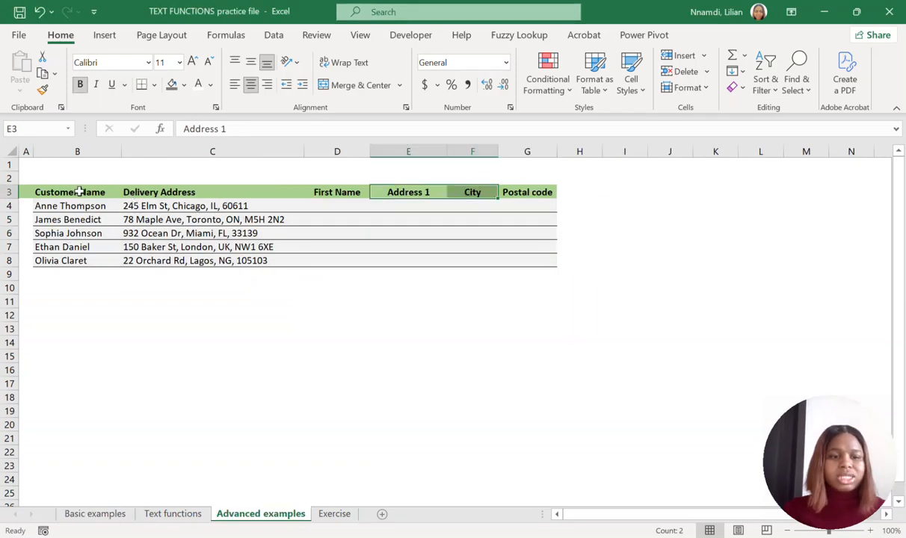
left_click_drag(79, 193, 192, 258)
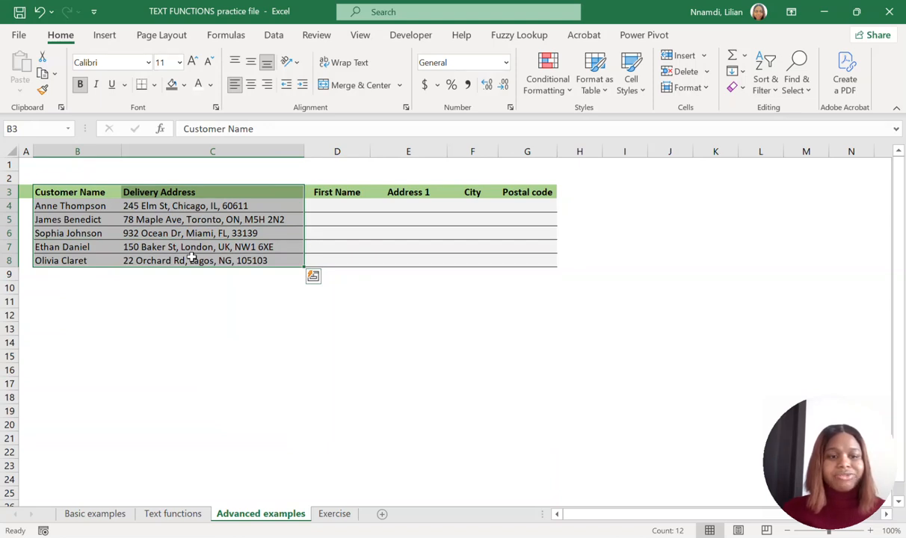
left_click(346, 193)
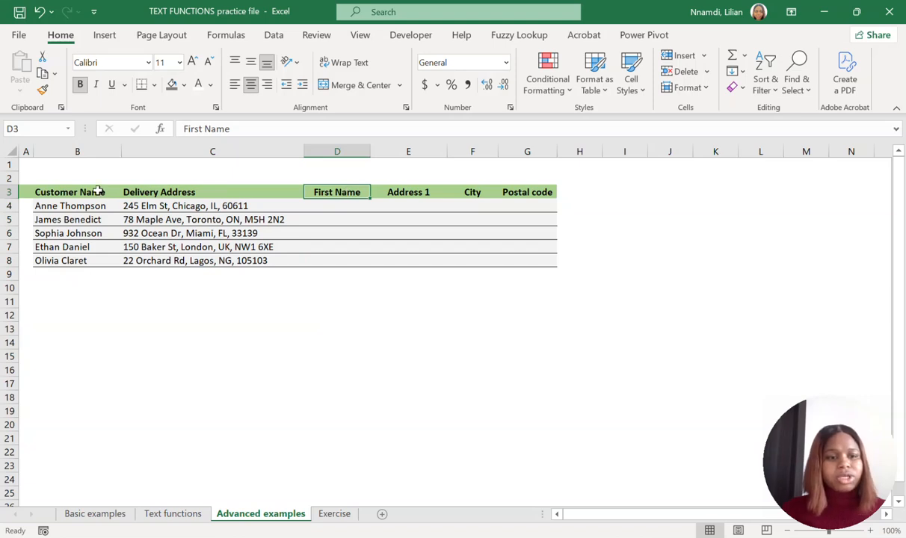
left_click_drag(95, 192, 91, 259)
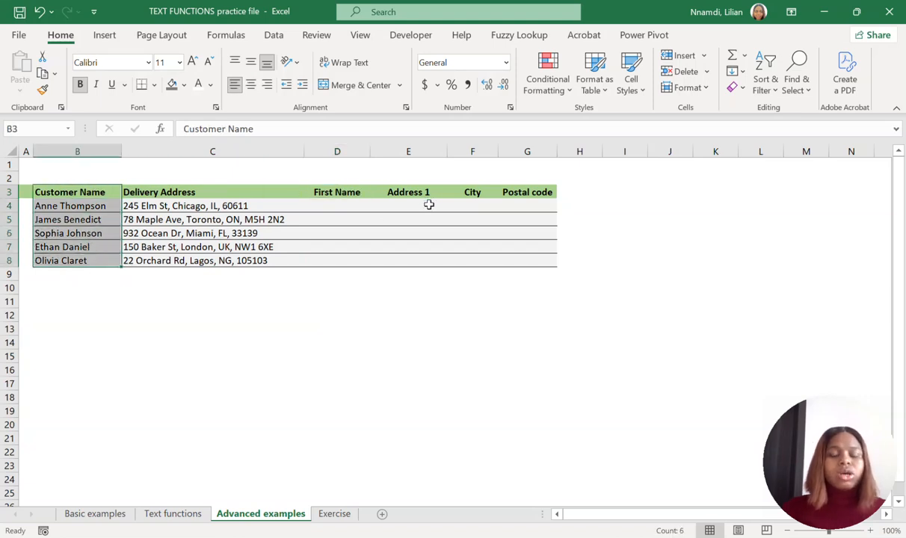
Review the Address 1, City and Postal code headers against the Delivery Address column, and examine the first names within cells B4 to B8.
left_click(406, 193)
left_click_drag(406, 193, 535, 190)
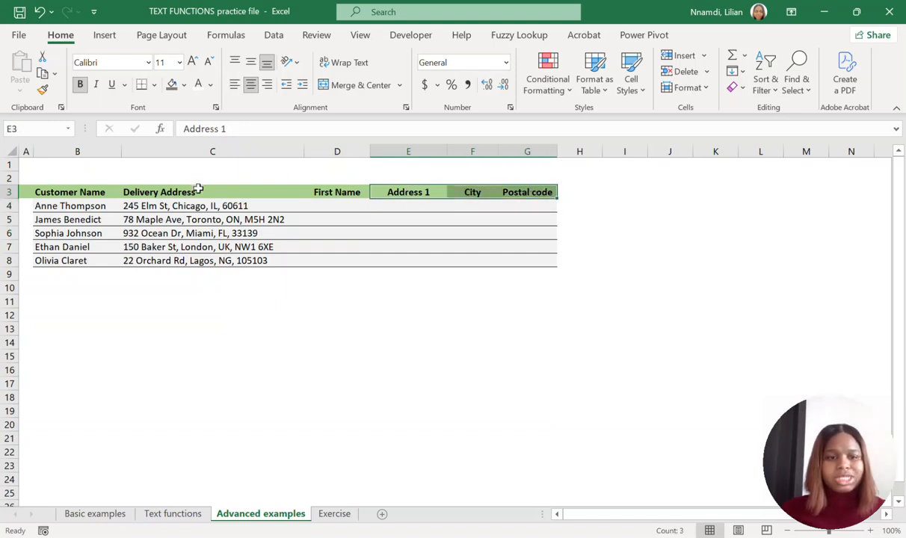
left_click_drag(196, 192, 211, 263)
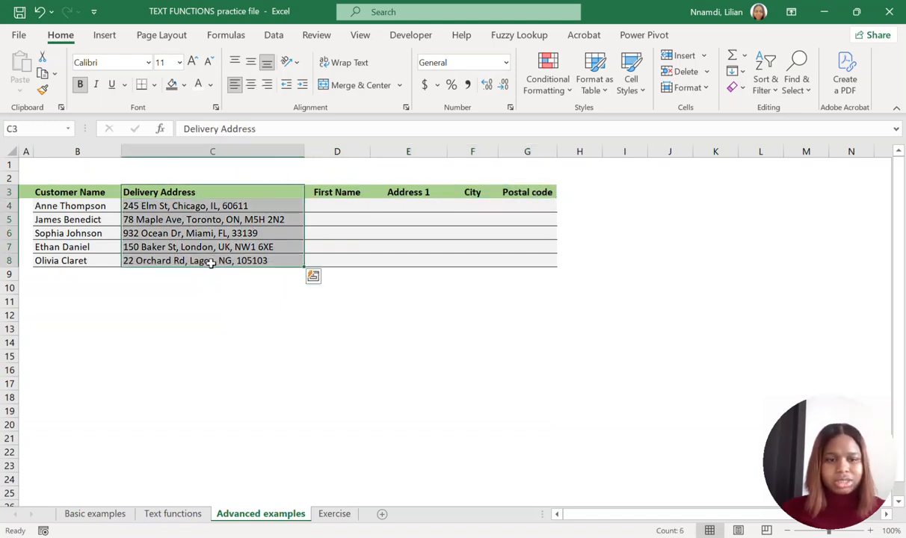
left_click(324, 193)
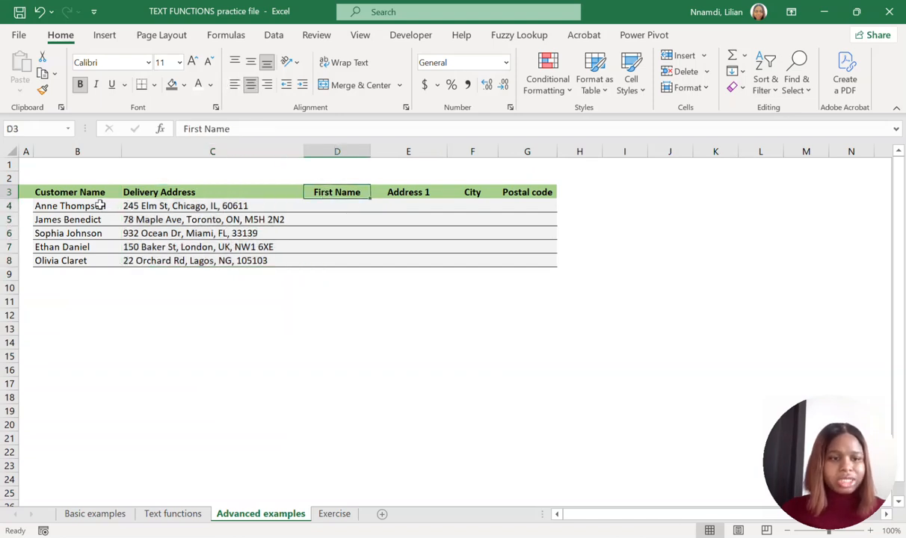
left_click_drag(99, 206, 95, 261)
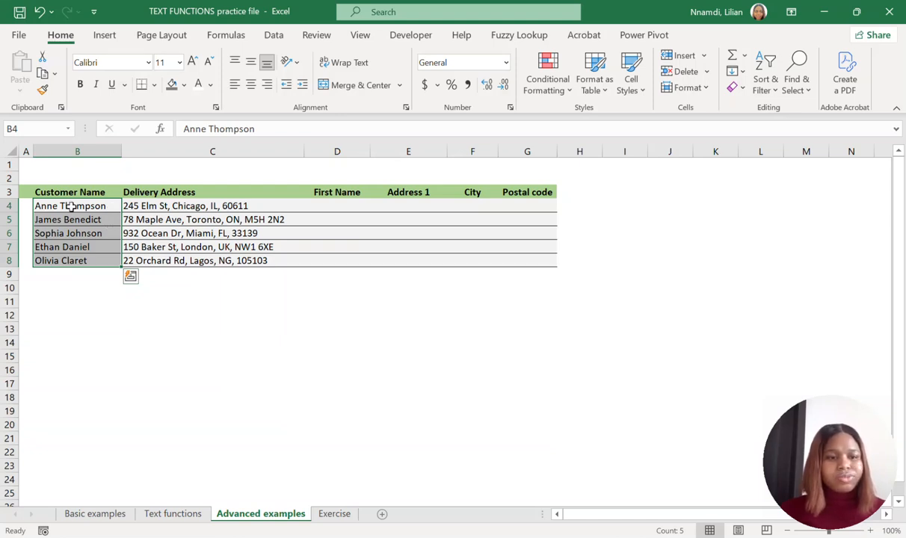
left_click(40, 210)
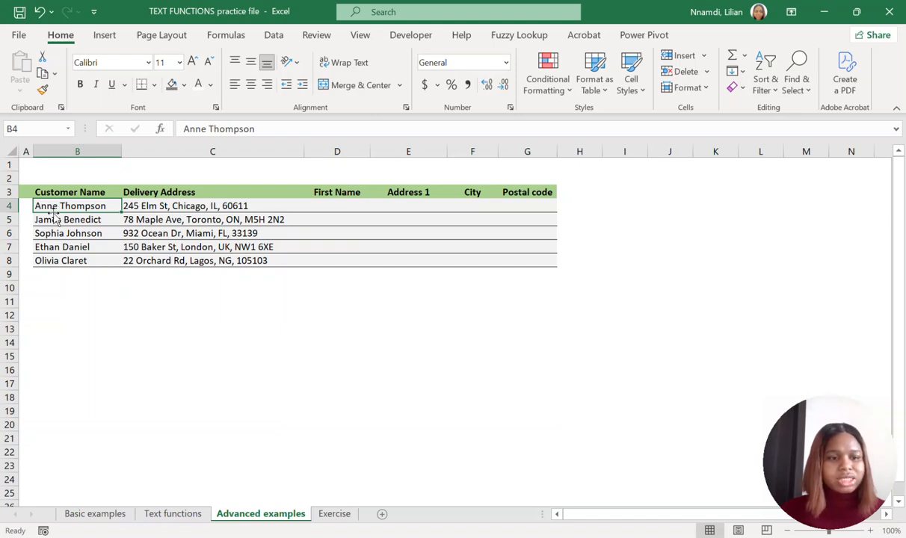
left_click(58, 221)
left_click(71, 232)
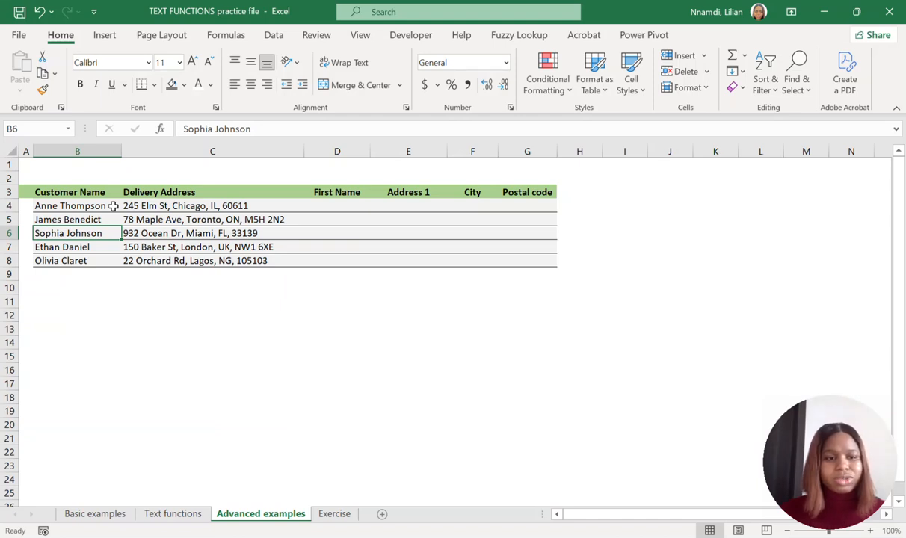
left_click_drag(112, 205, 107, 258)
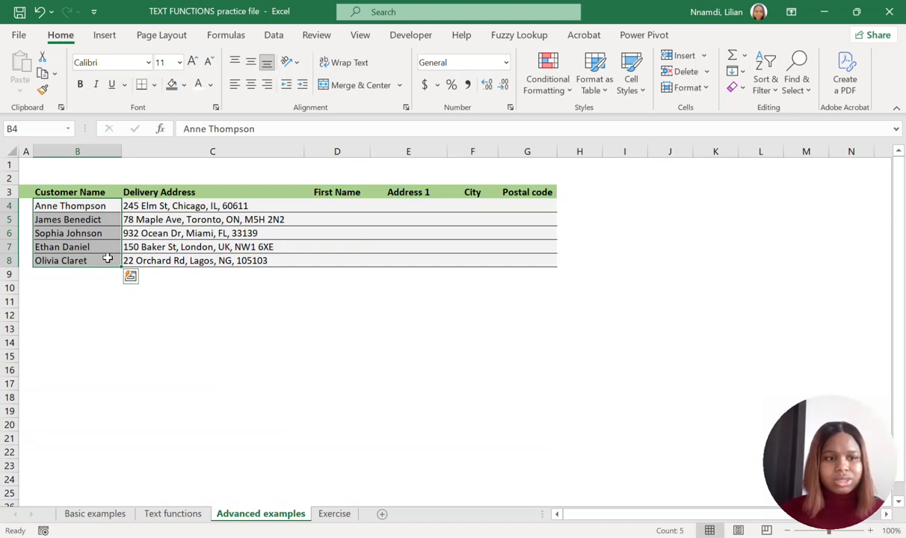
Find the position of the space in the customer name with =SEARCH(" ",B4,1) in cell D4.
left_click(336, 202)
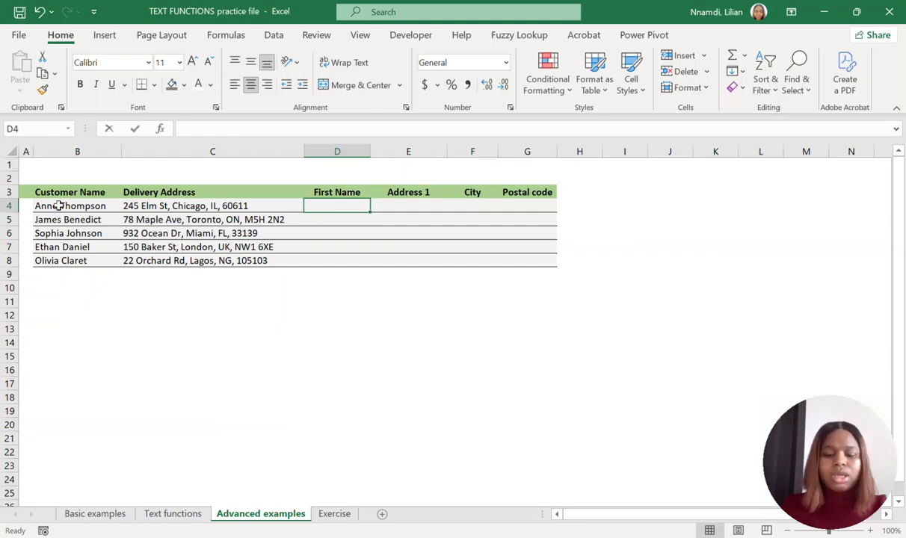
type("=SERCH")
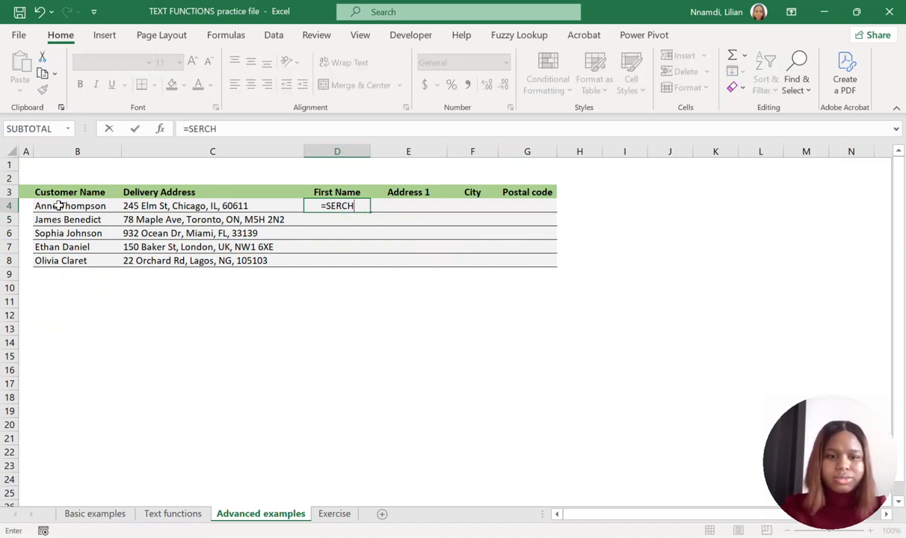
key("BackSpace")
key("BackSpace")
key("BackSpace")
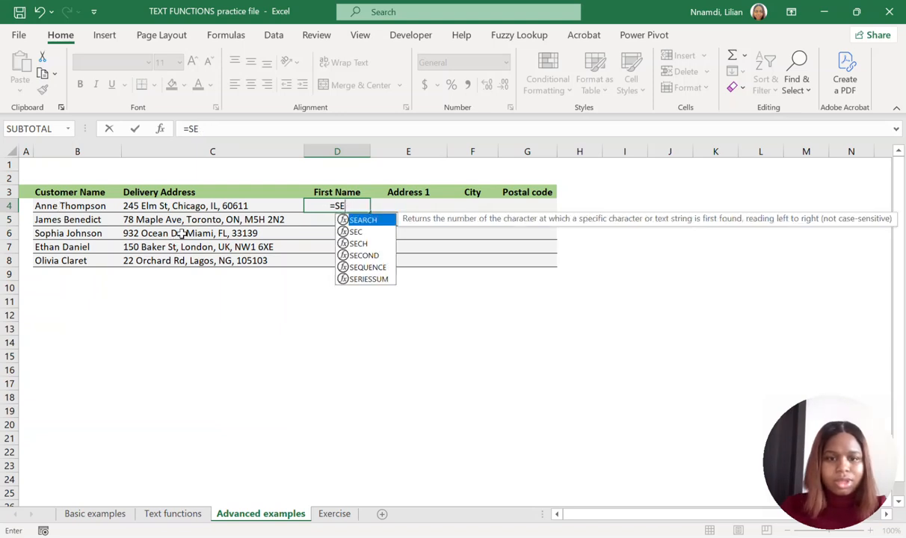
double_click(355, 220)
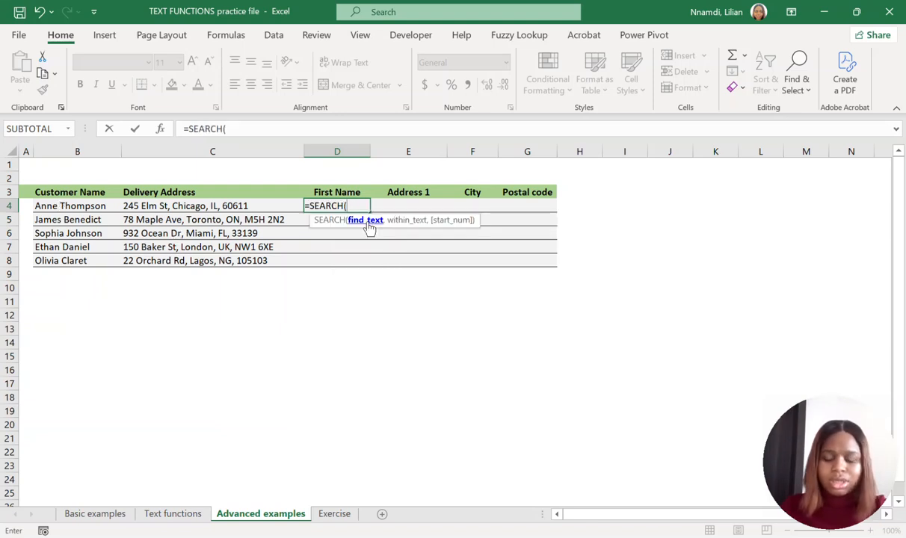
type("\"")
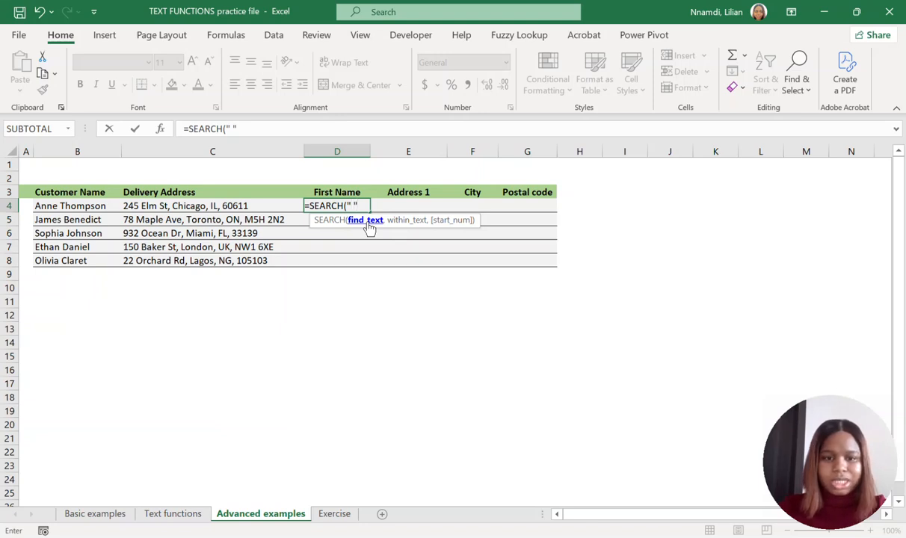
type(" \",")
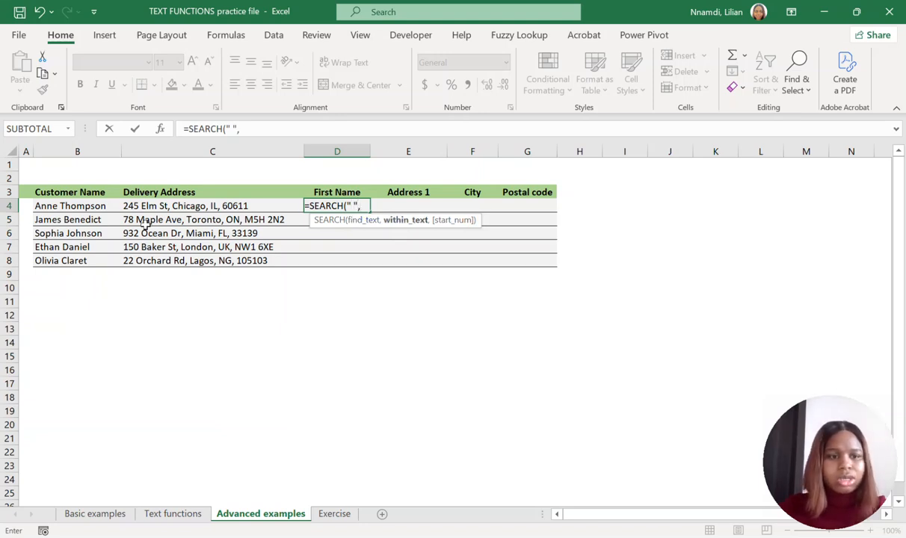
left_click(72, 206)
type(",")
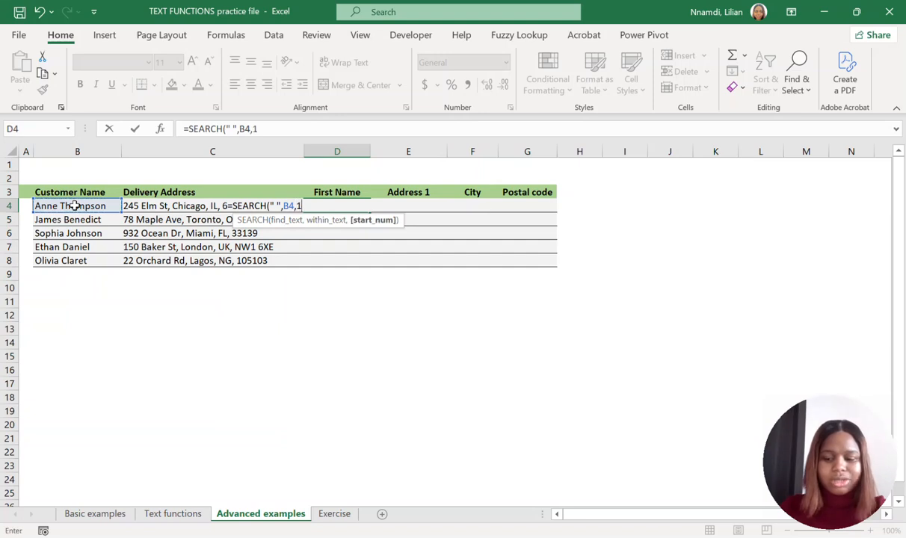
type("1)")
key("Return")
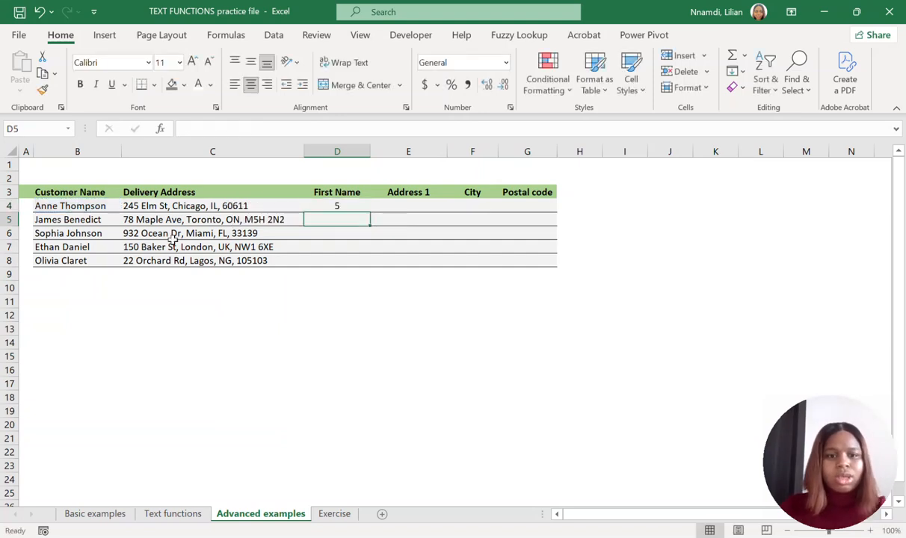
Subtract 1 from the search result in D4, making the formula =SEARCH(" ",B4,1)-1.
left_click(340, 206)
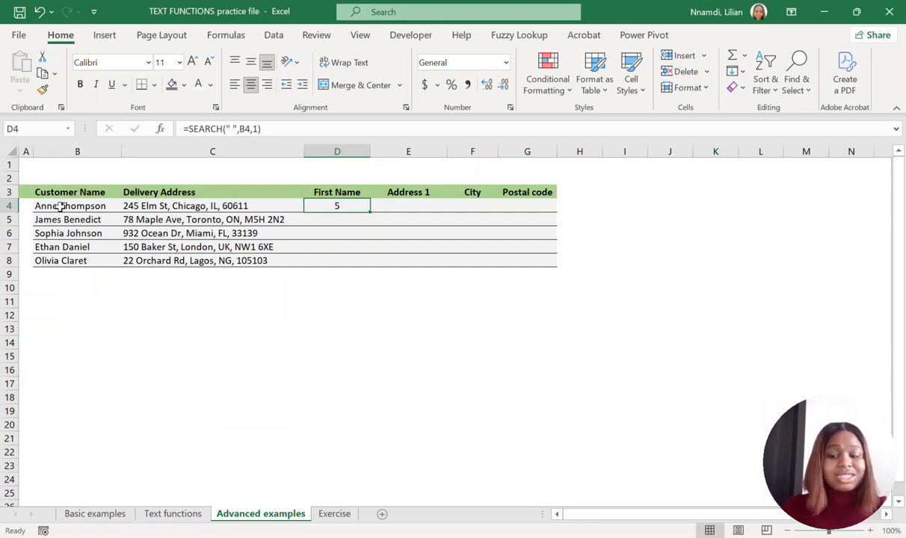
left_click(273, 128)
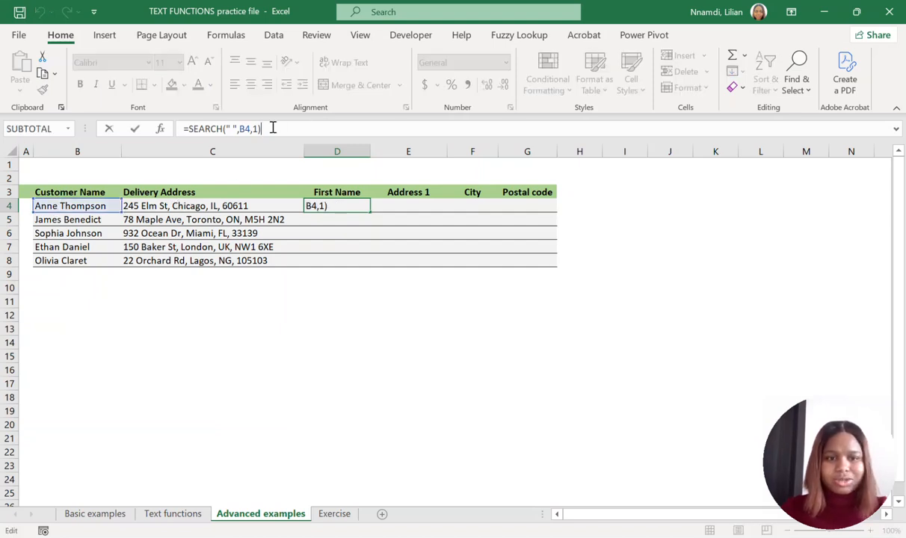
type("-")
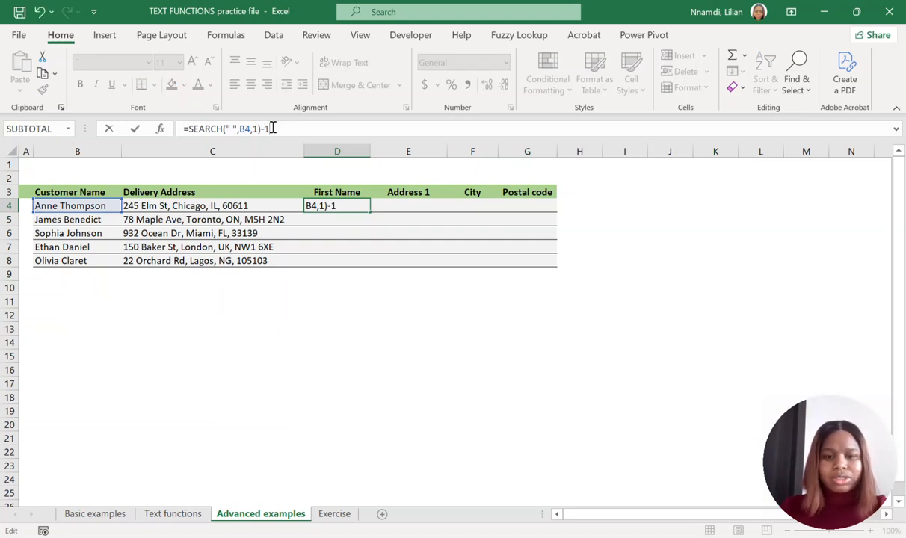
type("1")
key("Return")
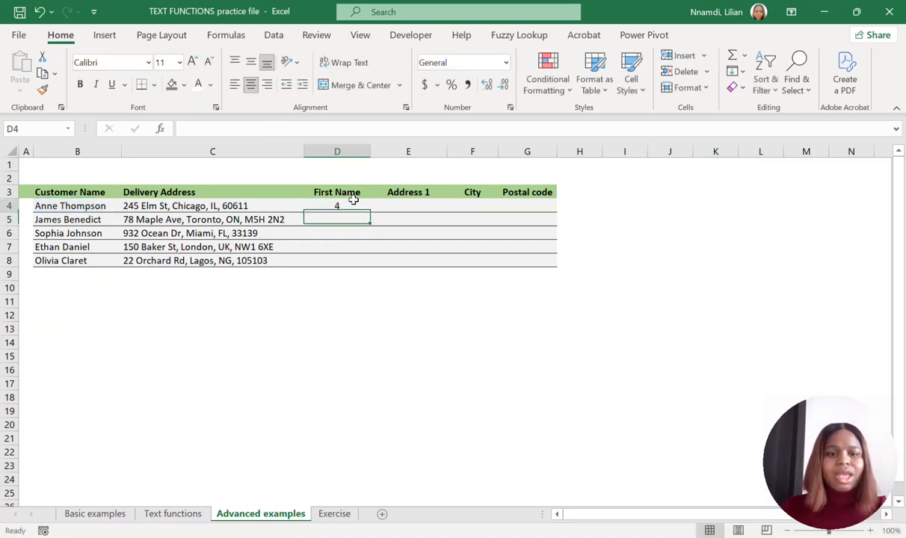
Nest the search in a LEFT function in D4 to extract the first name: =LEFT(B4, SEARCH(" ",B4,1)-1).
left_click(358, 204)
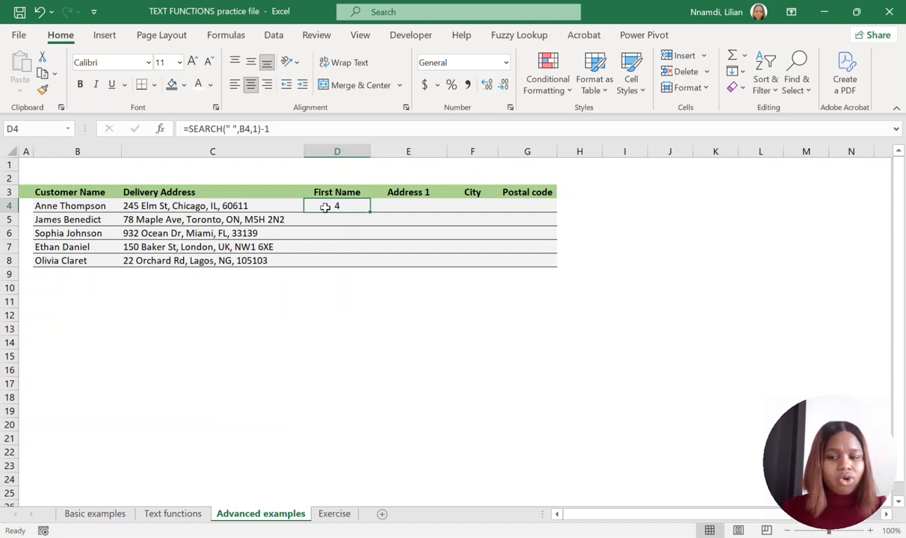
left_click(192, 128)
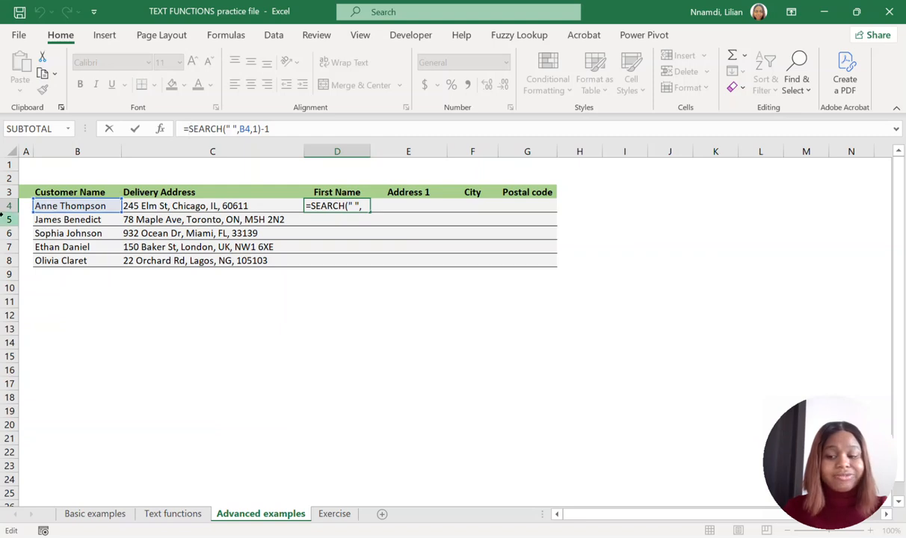
type("LEFT")
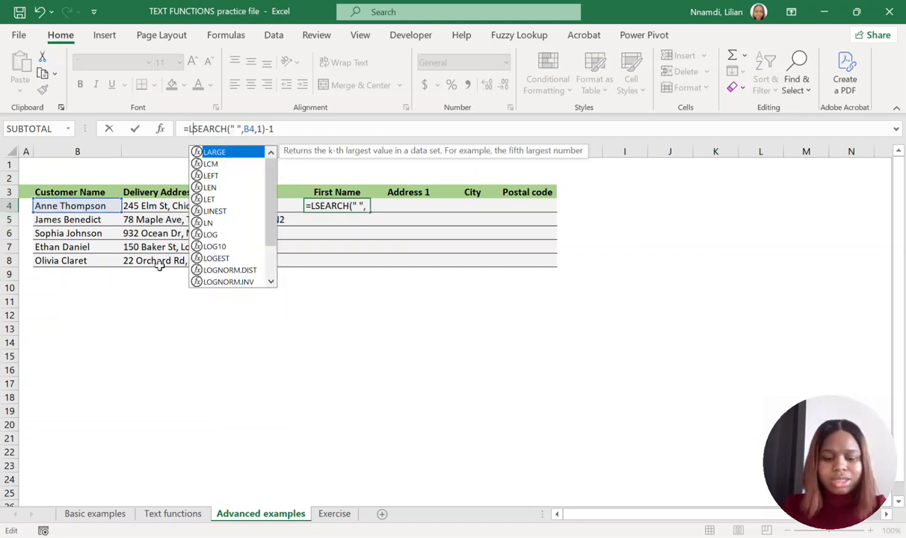
type("(")
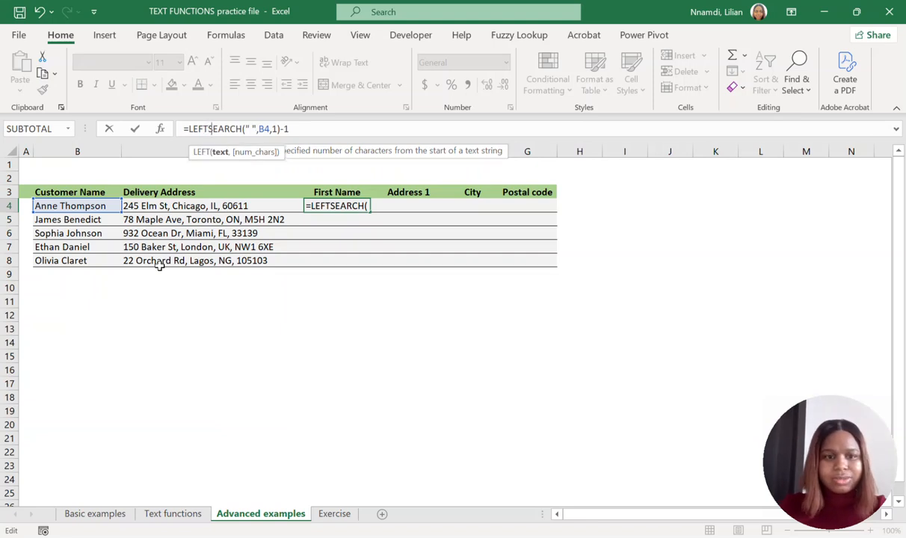
left_click(74, 204)
type(",")
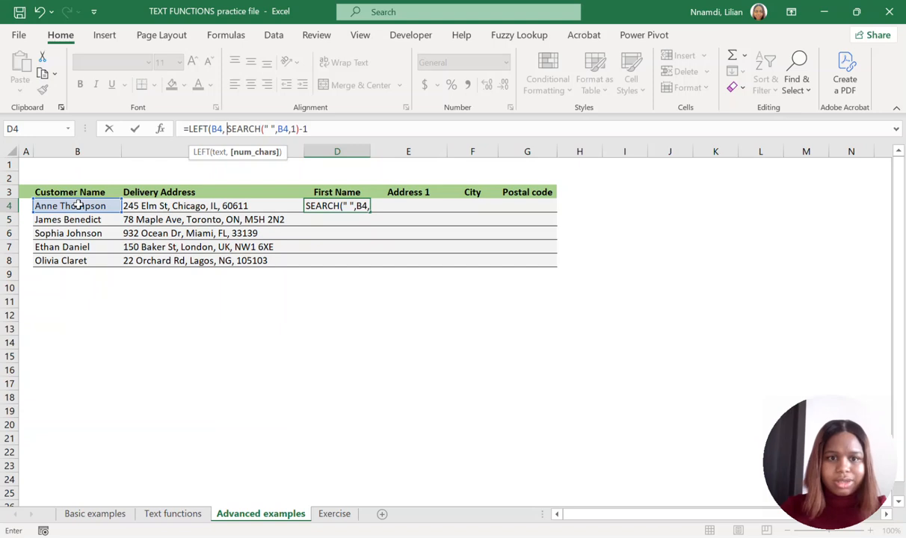
left_click(326, 127)
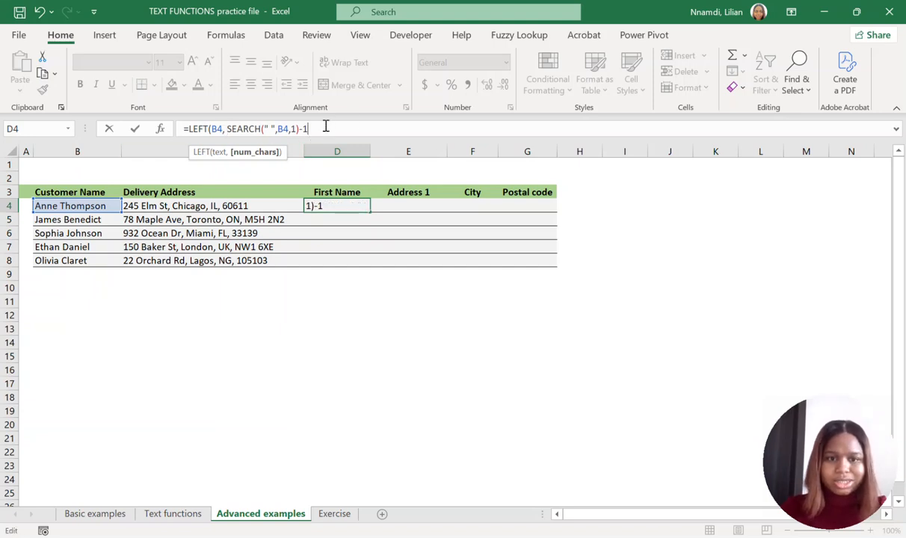
key("Return")
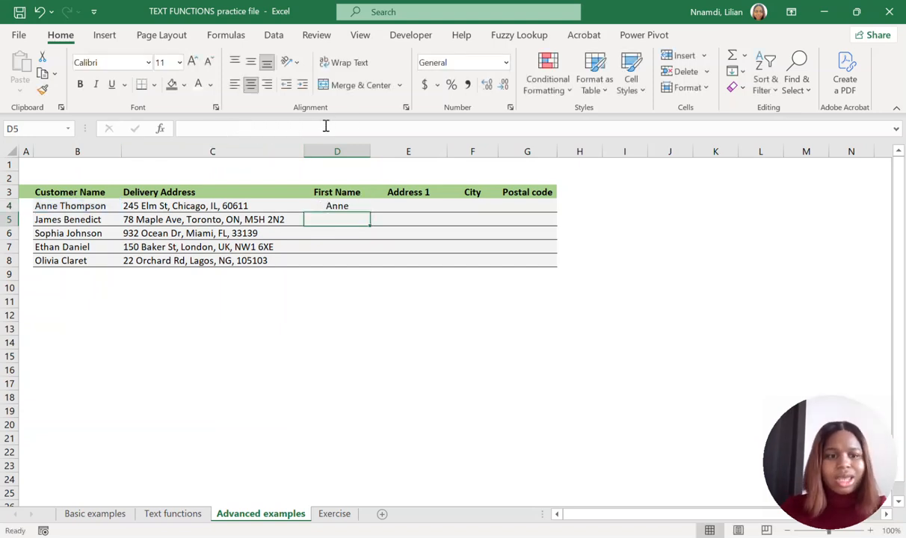
Fill the First Name formula from D4 down to D8 and check the copied formulas in each row.
left_click(340, 204)
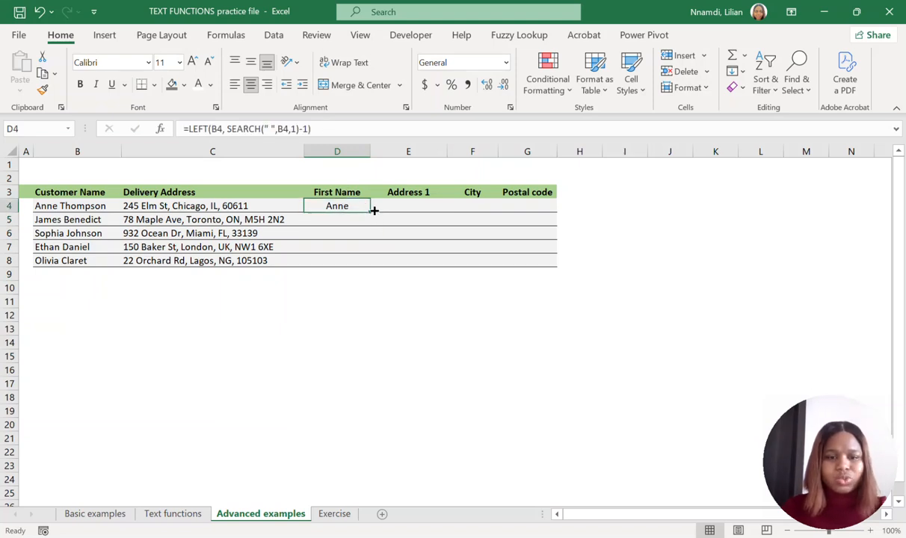
left_click_drag(371, 212, 358, 268)
left_click(356, 219)
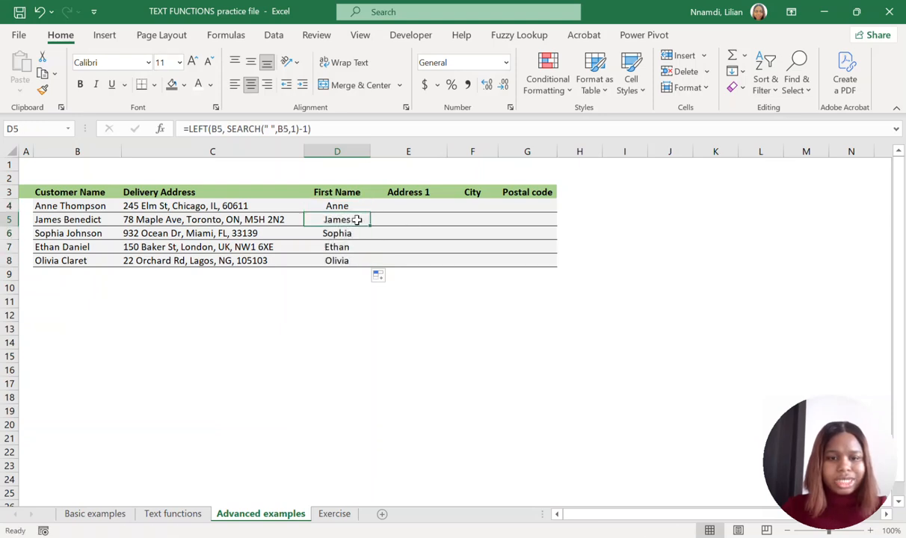
left_click(356, 233)
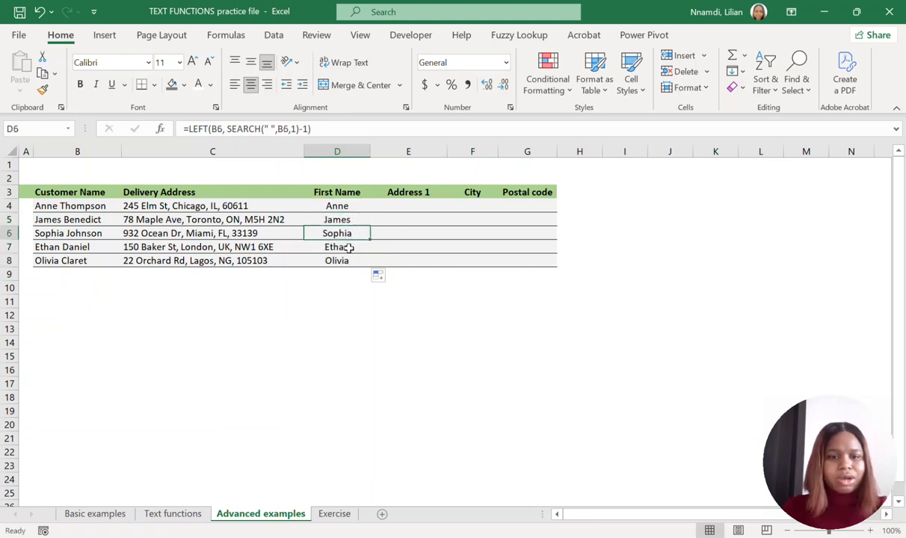
left_click(355, 248)
left_click(354, 259)
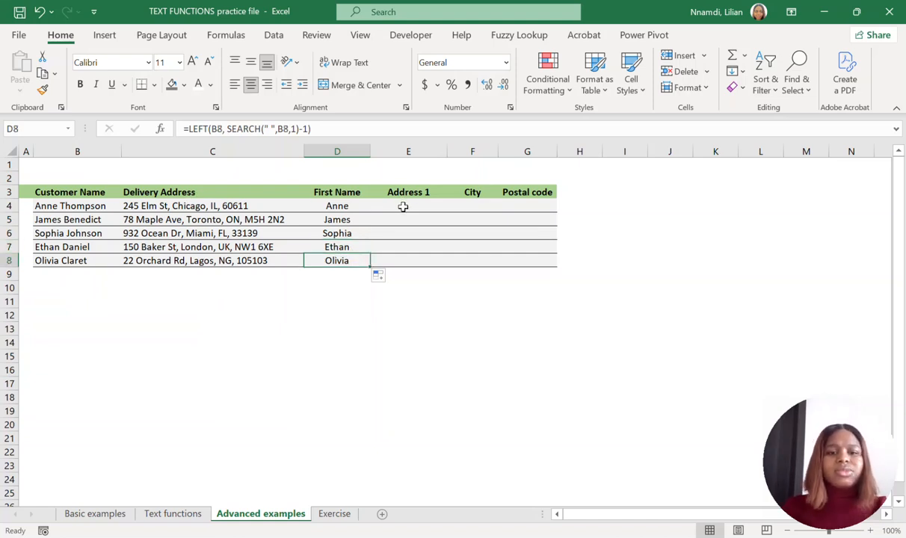
Examine the delivery addresses in C4:C8 for the street part that belongs in the Address 1 column, and compare with the First Name formulas.
left_click(402, 204)
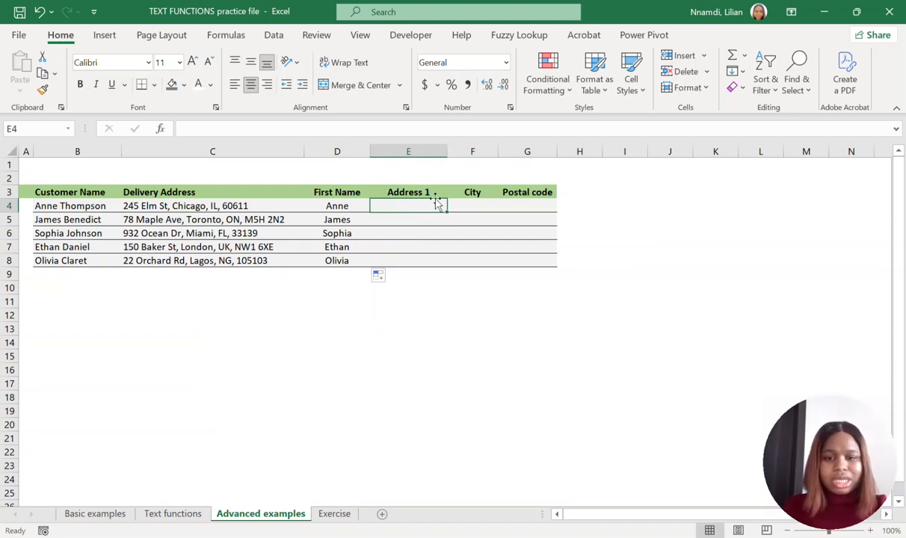
left_click(402, 193)
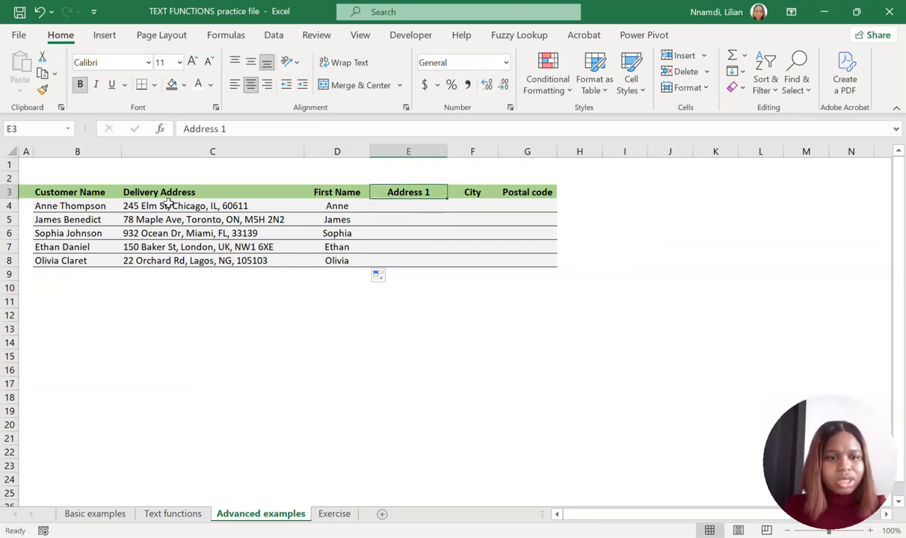
left_click(133, 208)
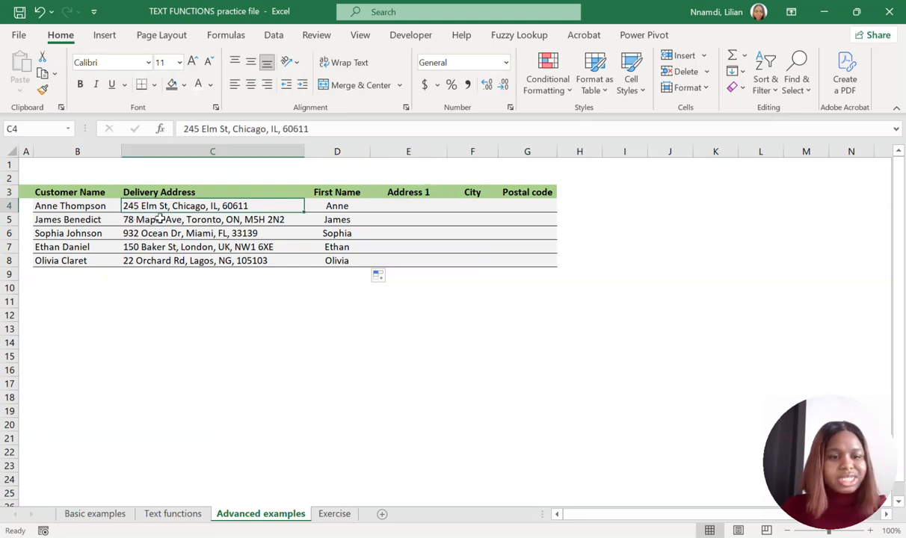
left_click(161, 218)
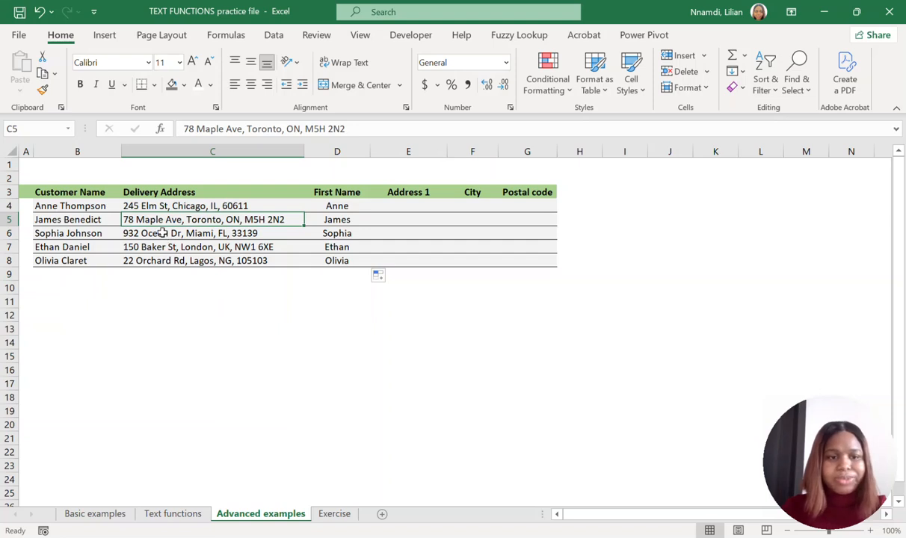
left_click(161, 233)
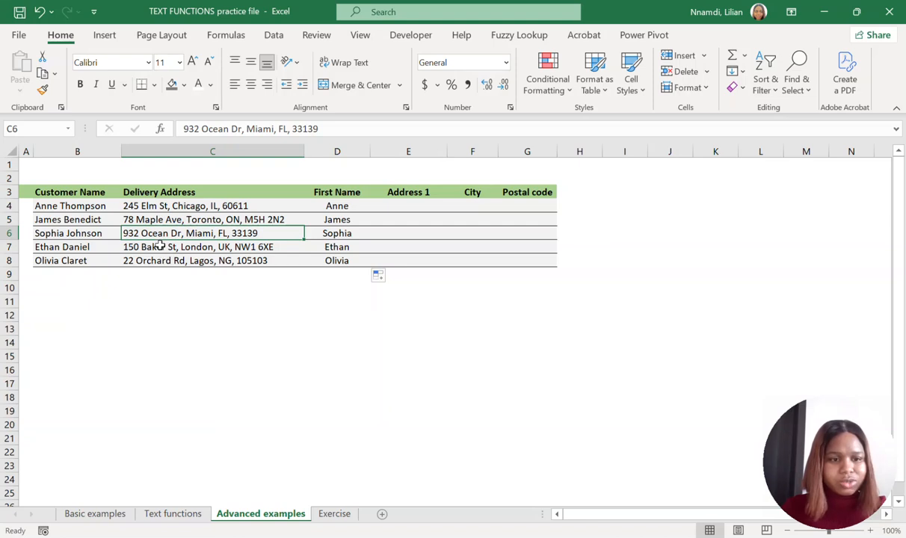
left_click(161, 245)
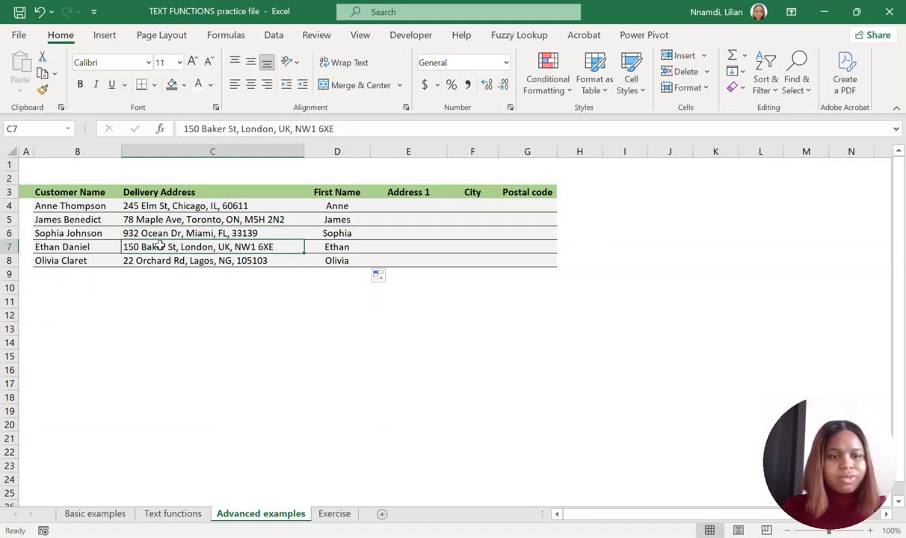
left_click(154, 203)
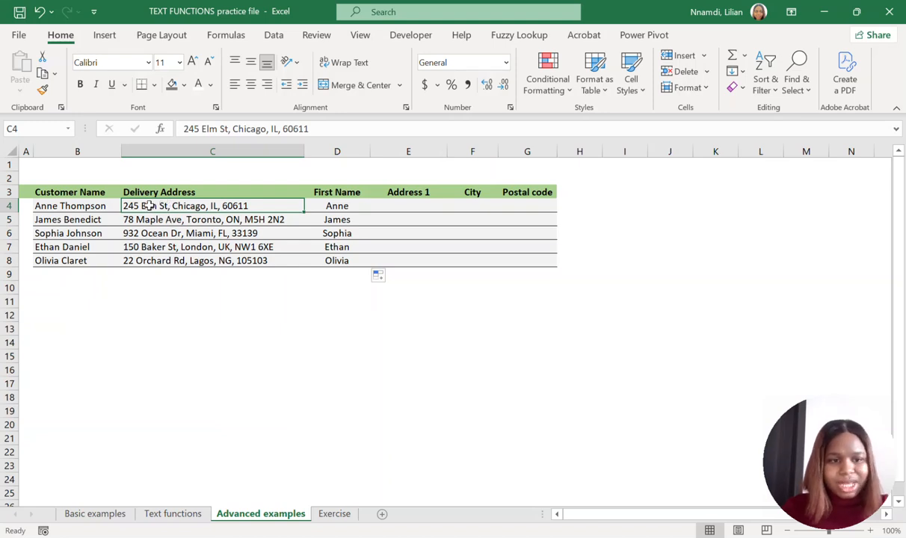
left_click_drag(150, 206, 150, 257)
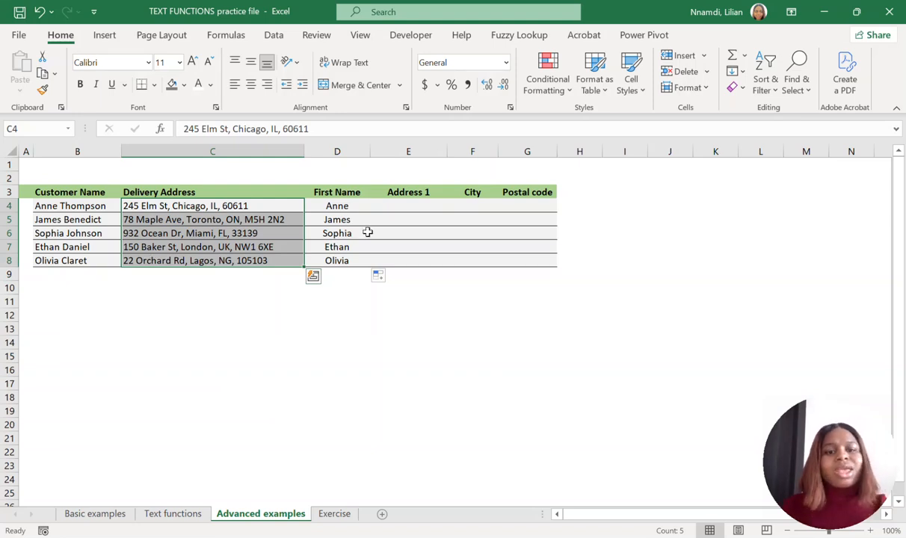
left_click(406, 204)
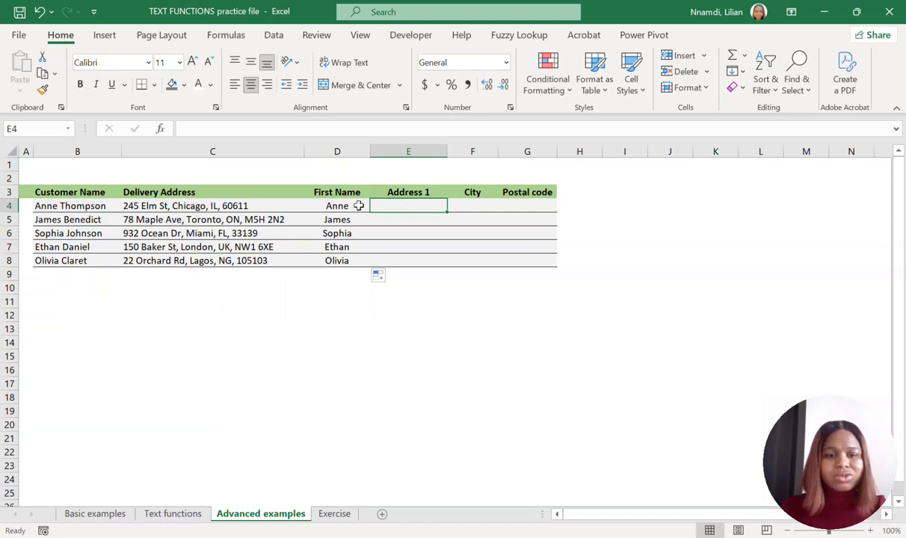
left_click_drag(356, 205, 353, 255)
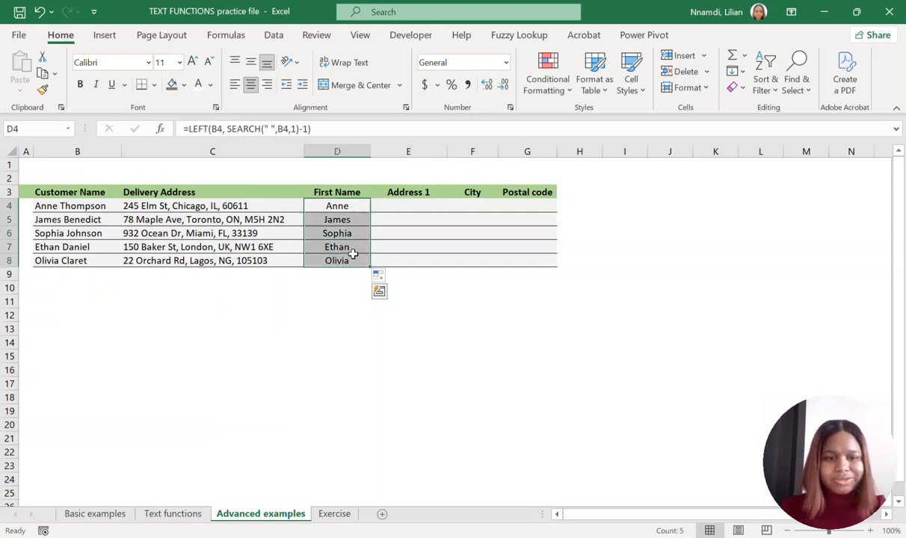
Find the position of the first comma in the delivery address with =SEARCH(",",C4,1) in cell E4.
left_click(403, 209)
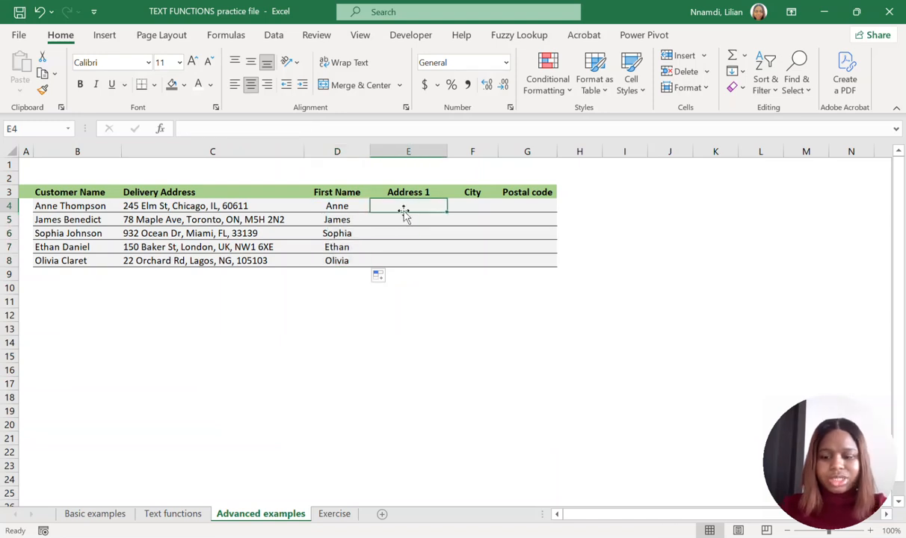
type("=SEARCH")
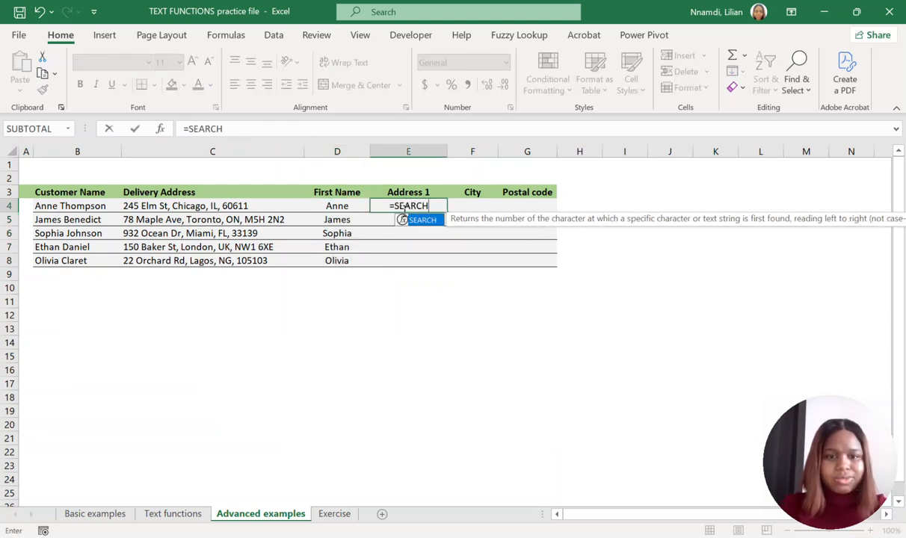
type("(")
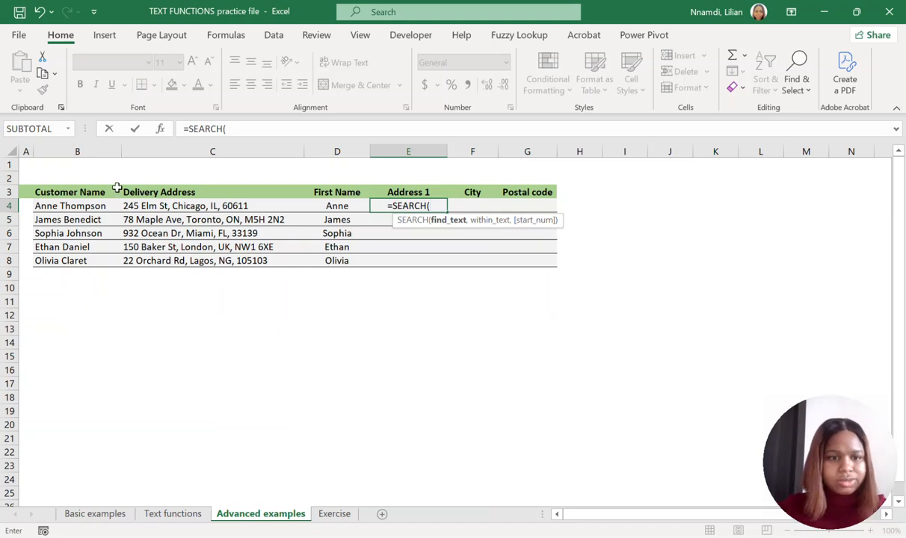
type("\",")
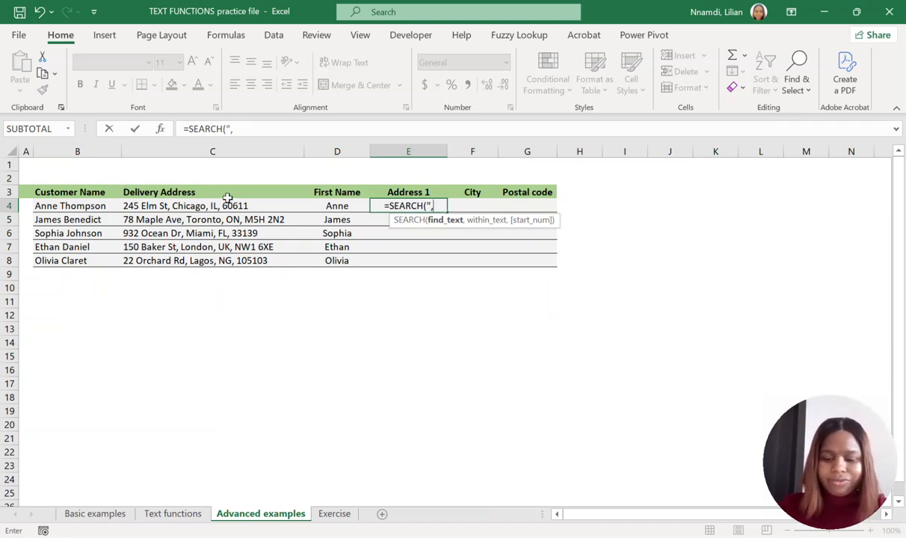
type("\"")
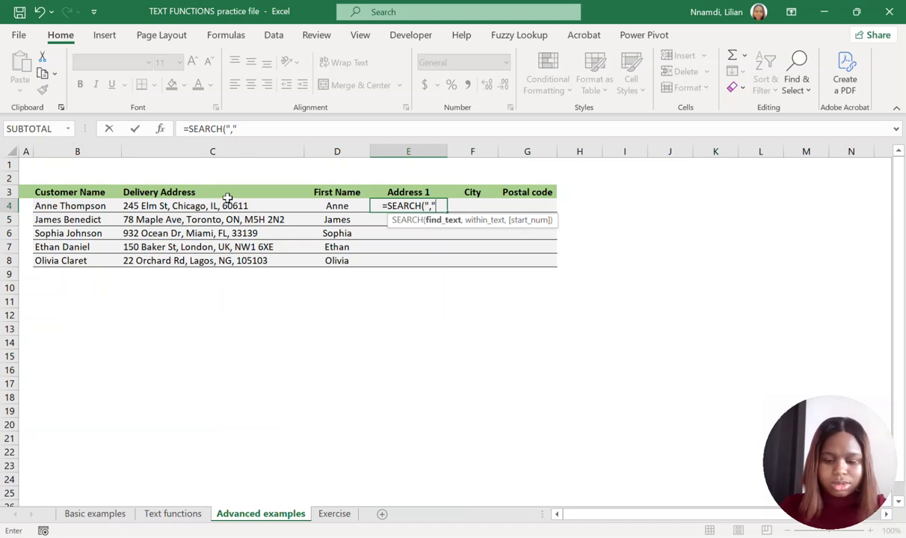
type(",")
left_click(189, 208)
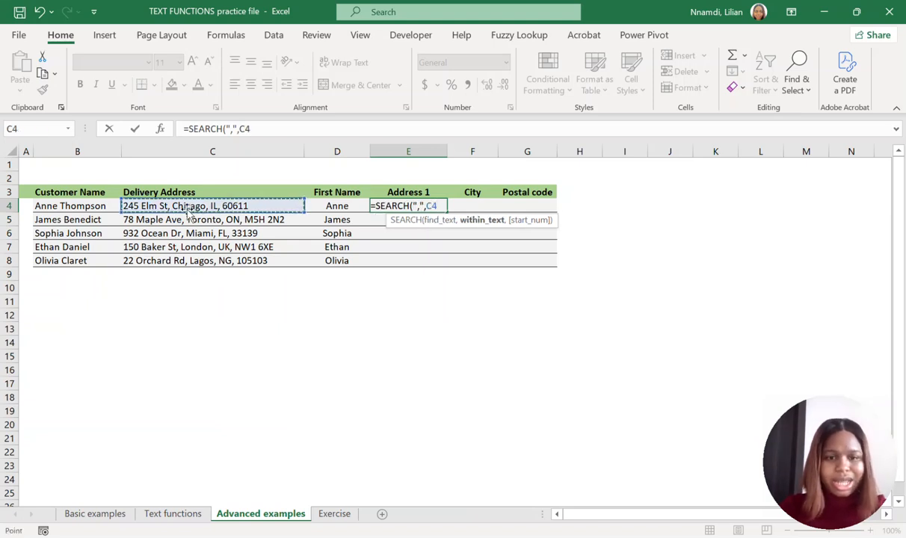
type(",1")
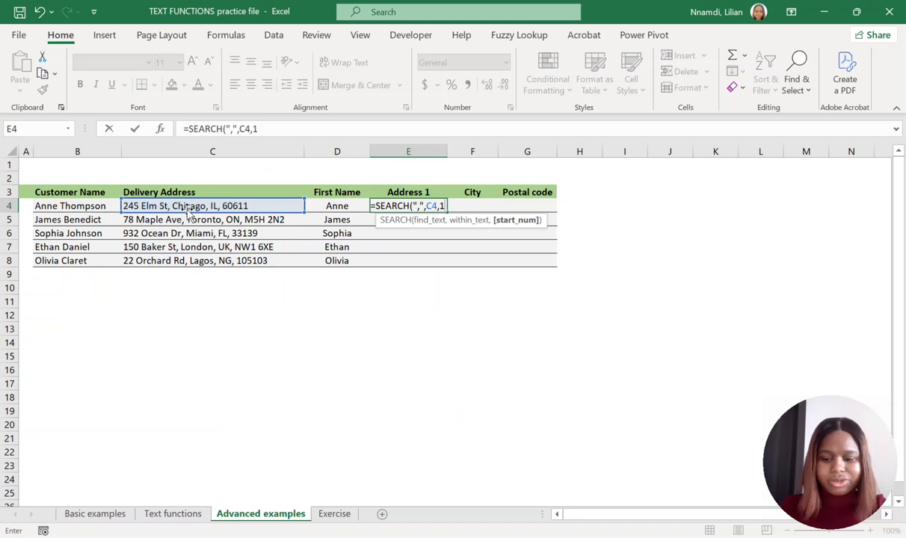
type(")")
key("Return")
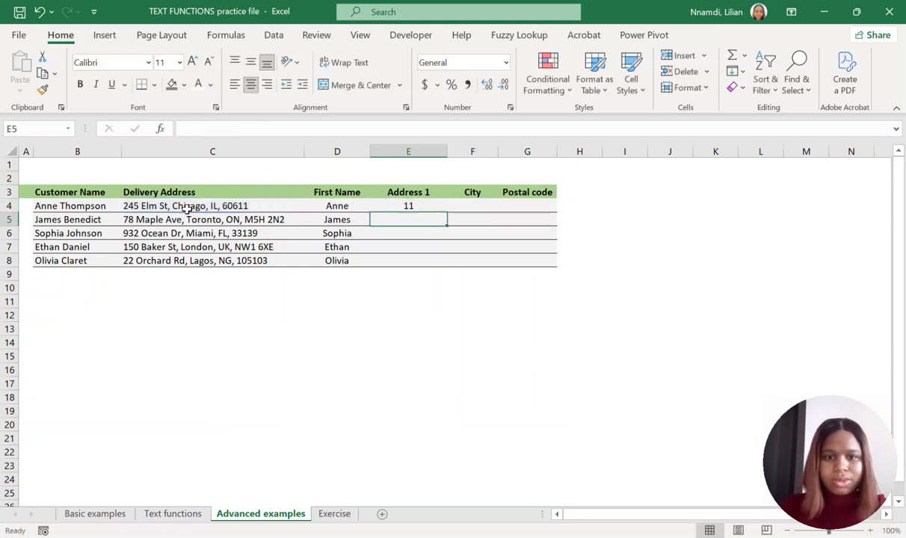
Nest the comma search in a LEFT function in E4, making the formula =LEFT(C4, SEARCH(",",C4,1)).
left_click(415, 207)
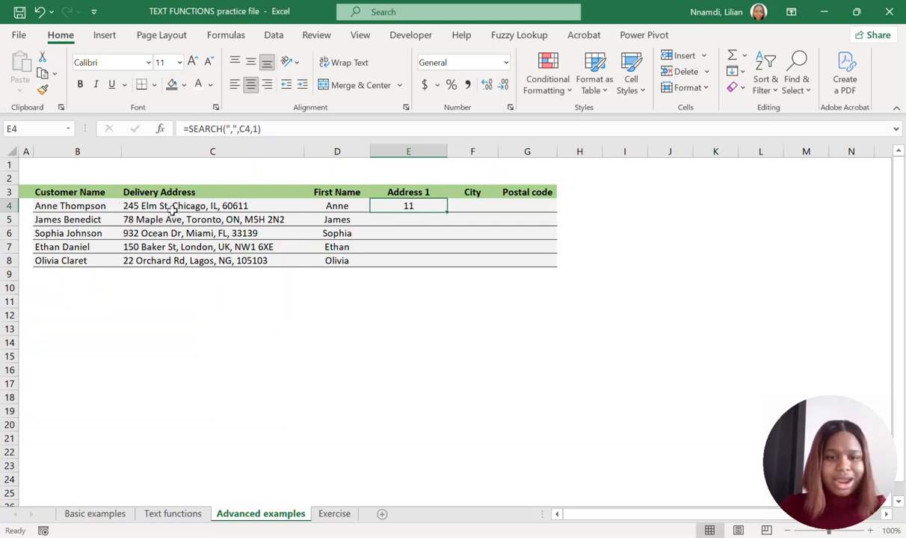
left_click(190, 129)
type("LEFT")
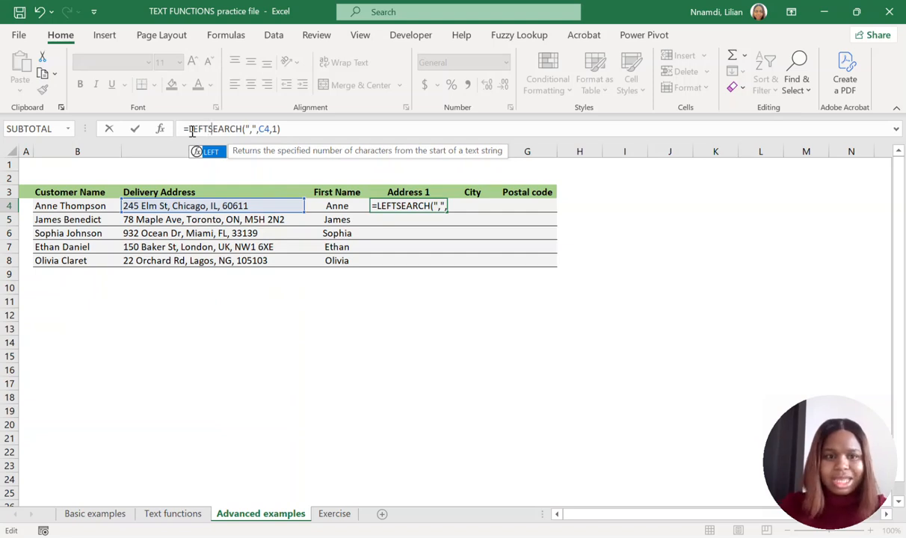
type("(")
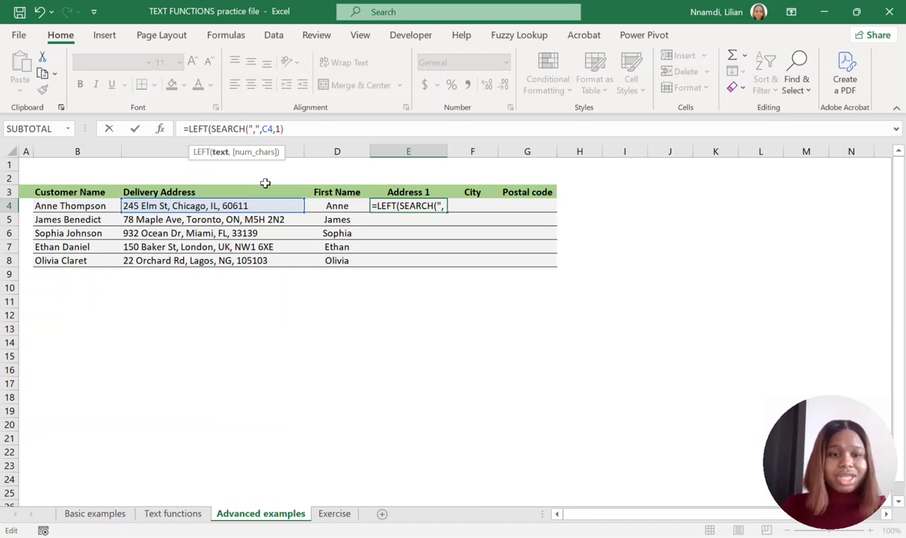
left_click(162, 205)
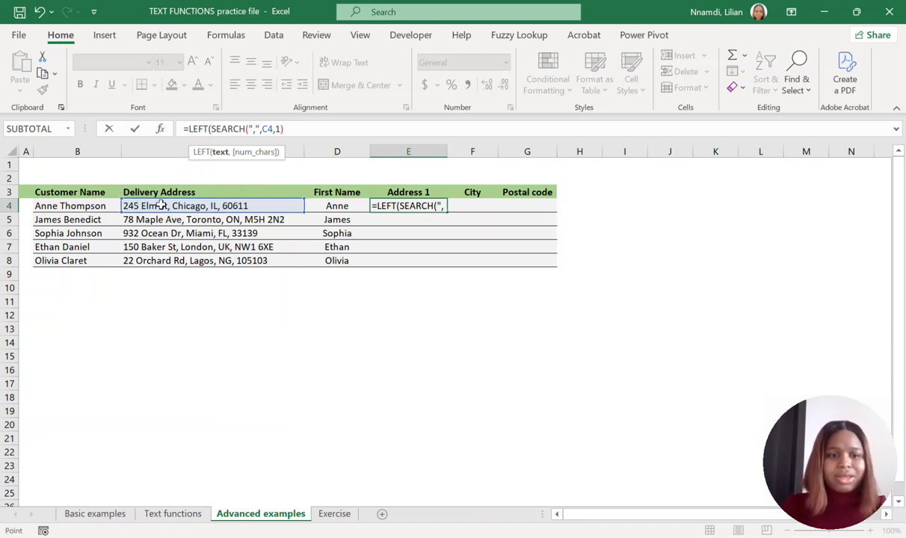
left_click(221, 130)
type(", ")
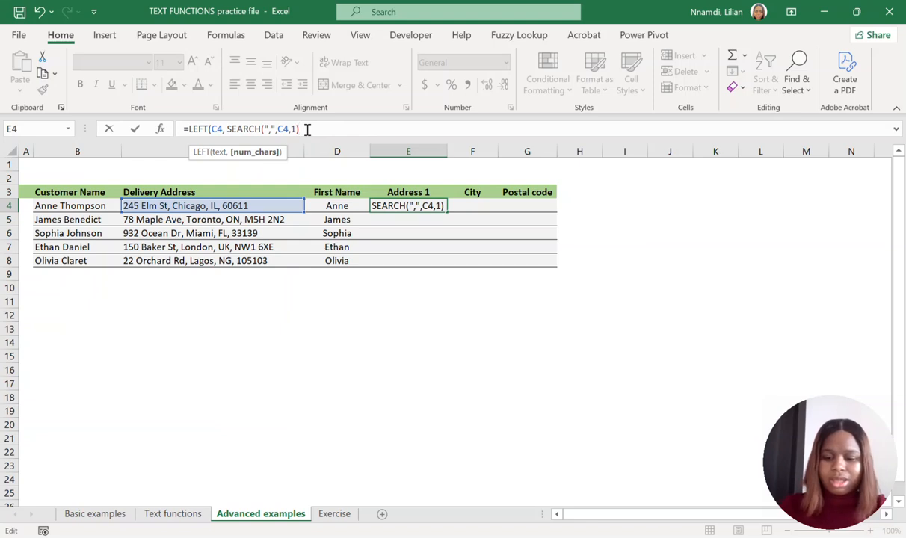
type(")")
key("Return")
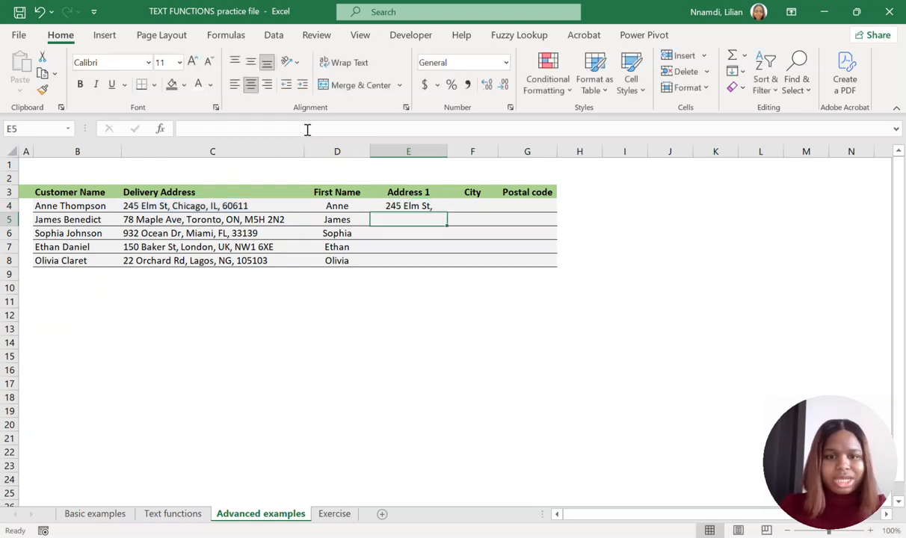
Subtract 1 from the search result in E4 to drop the comma: =LEFT(C4, SEARCH(",",C4,1) - 1).
left_click(417, 207)
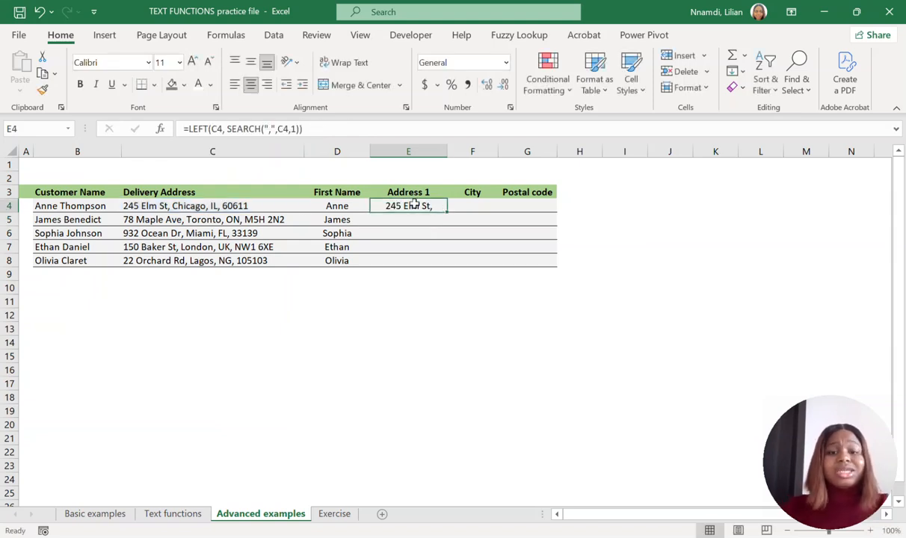
left_click(298, 128)
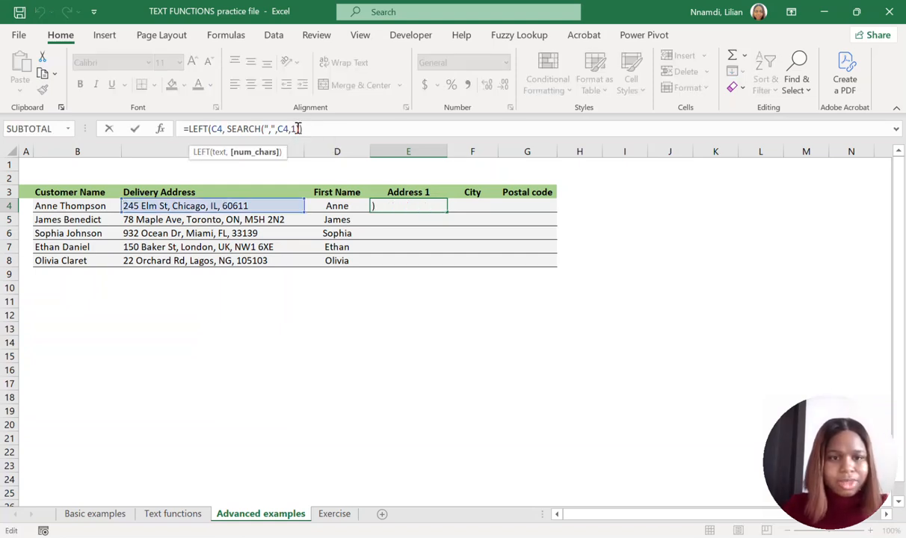
left_click_drag(300, 128, 228, 130)
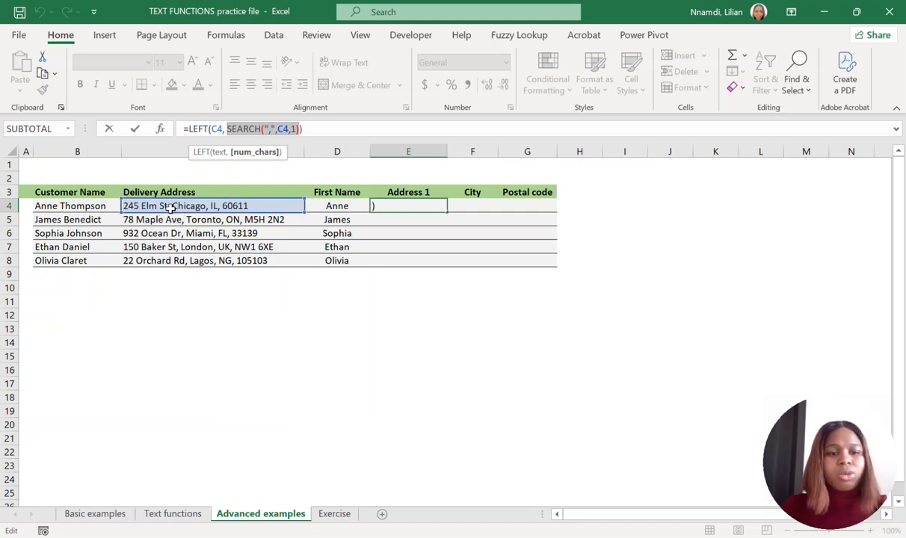
left_click(300, 129)
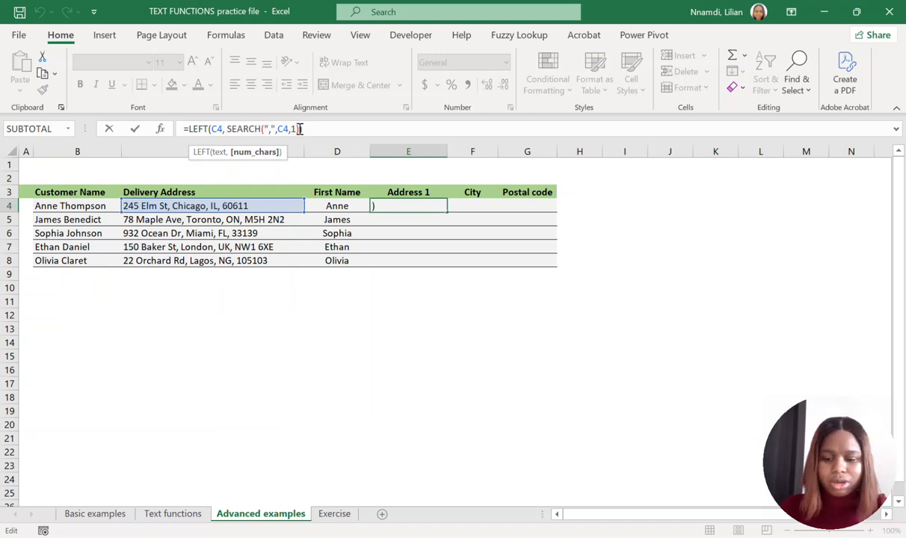
type("- ")
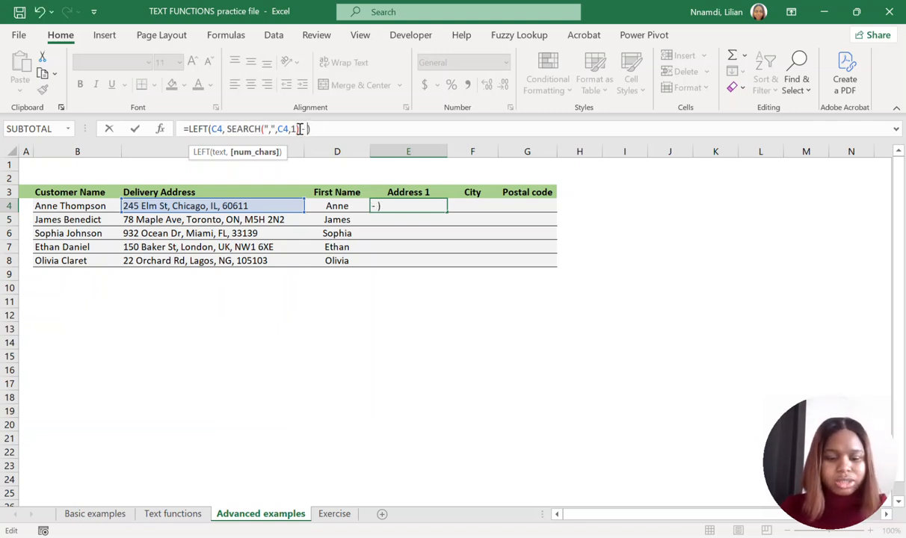
type("1")
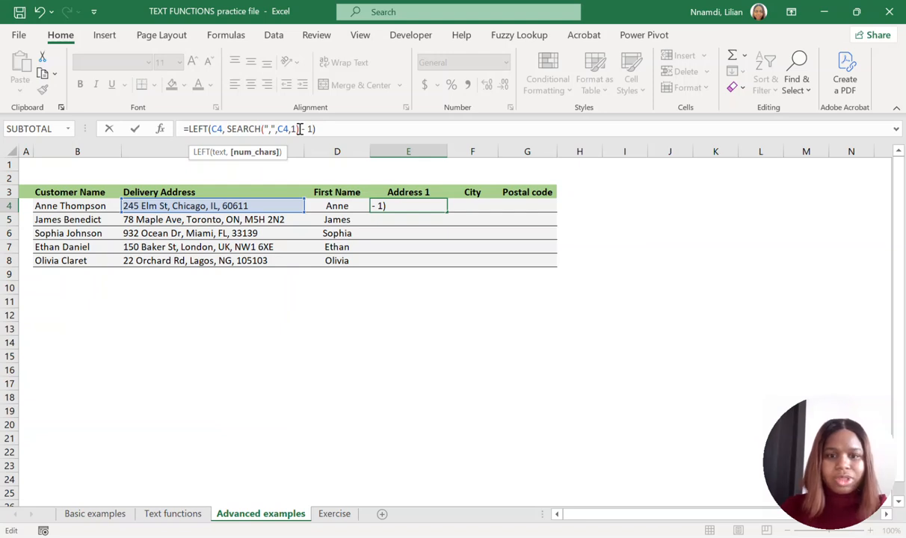
key("Return")
Fill the Address 1 formula from E4 down to E8 and check the copied formulas in the rows below.
left_click(420, 204)
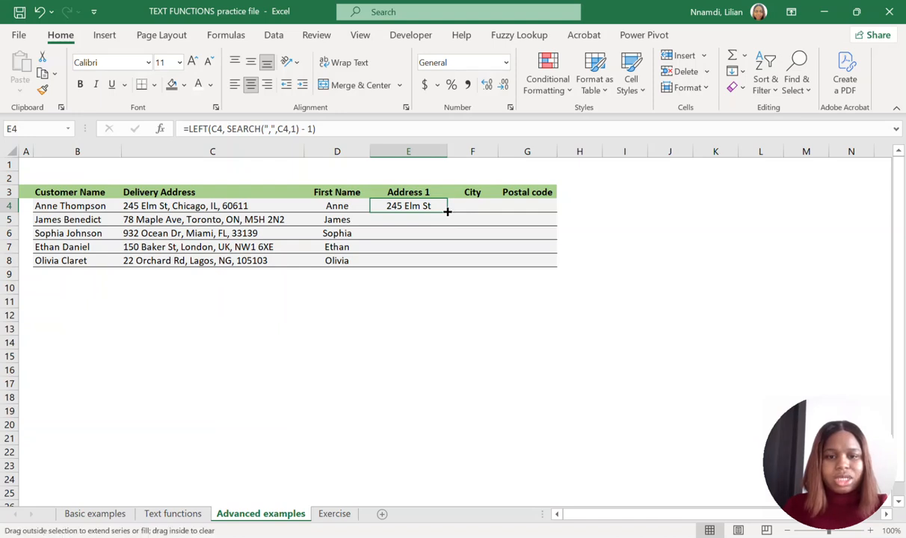
left_click_drag(447, 212, 430, 269)
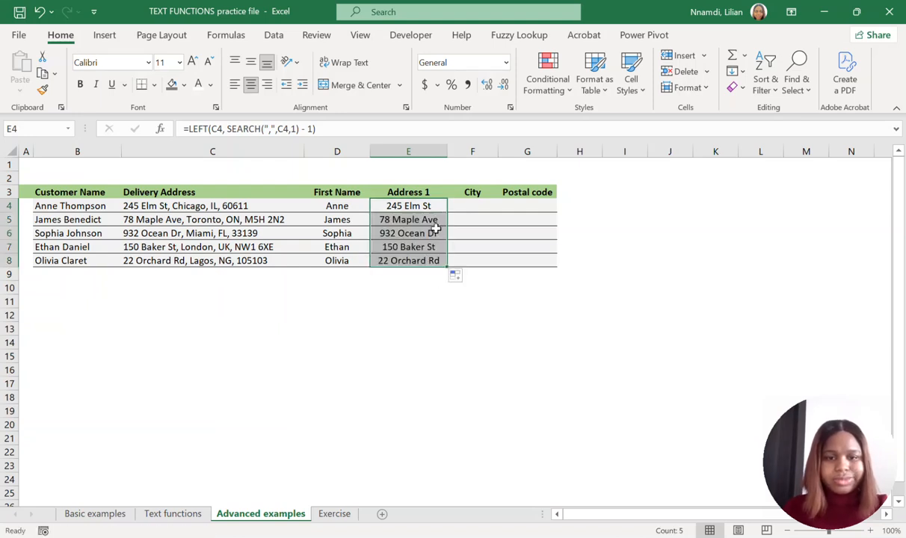
left_click(417, 217)
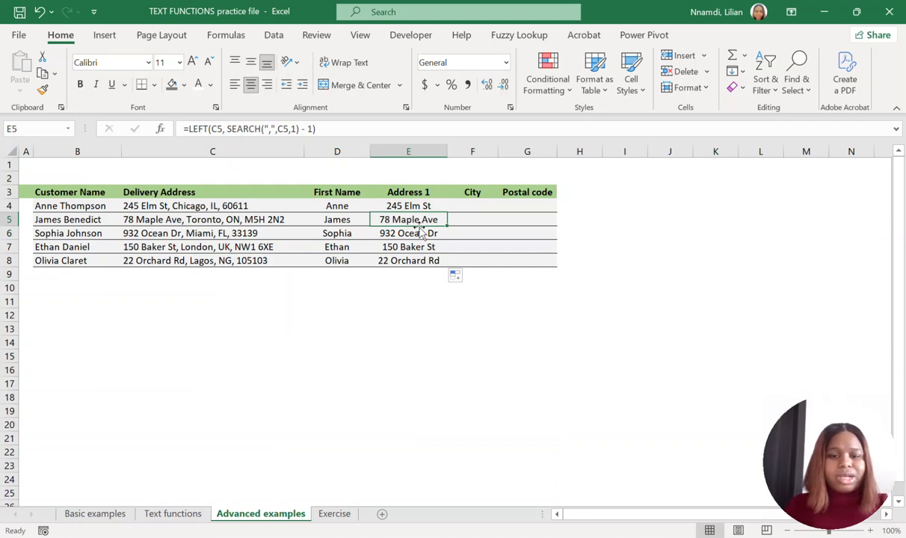
left_click(423, 234)
left_click(416, 246)
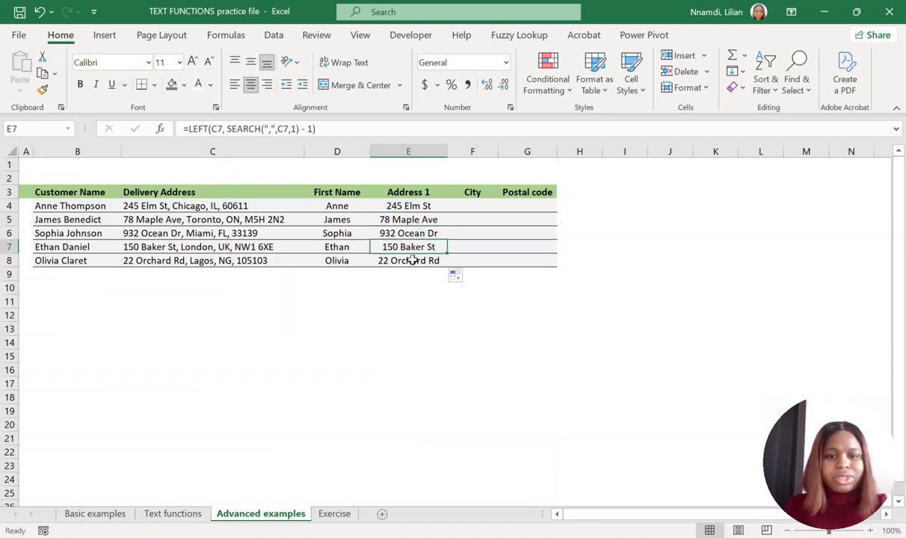
left_click(412, 261)
left_click(493, 191)
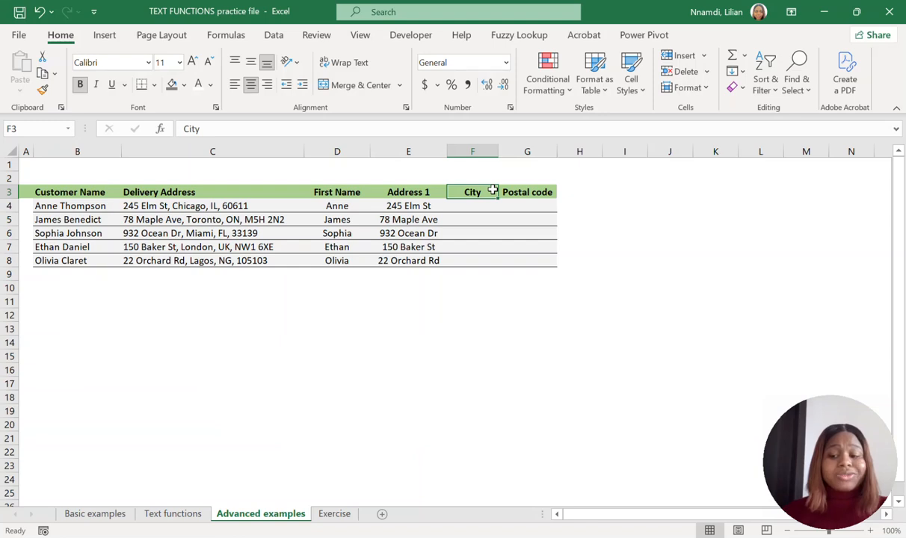
Examine the delivery addresses in C4 to C6, focusing on the first and second commas that enclose the city in C4.
left_click(263, 205)
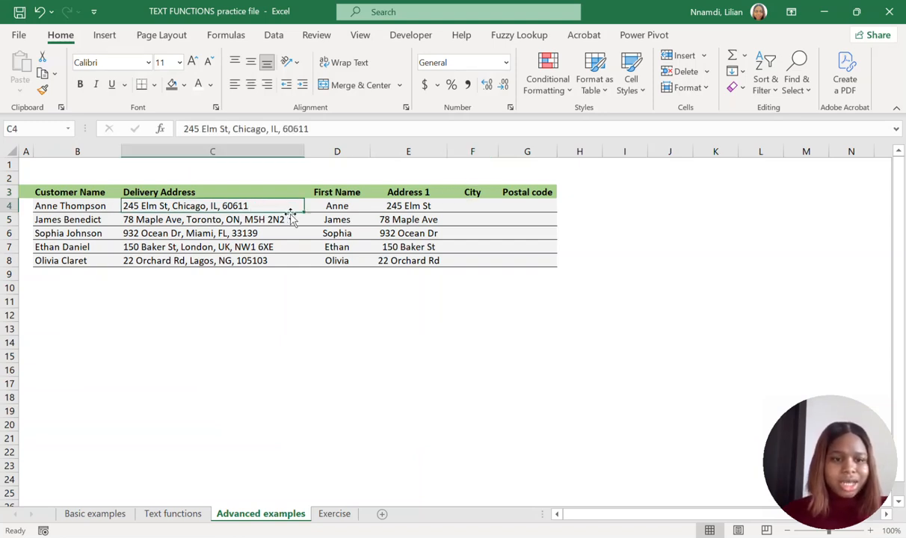
left_click(293, 215)
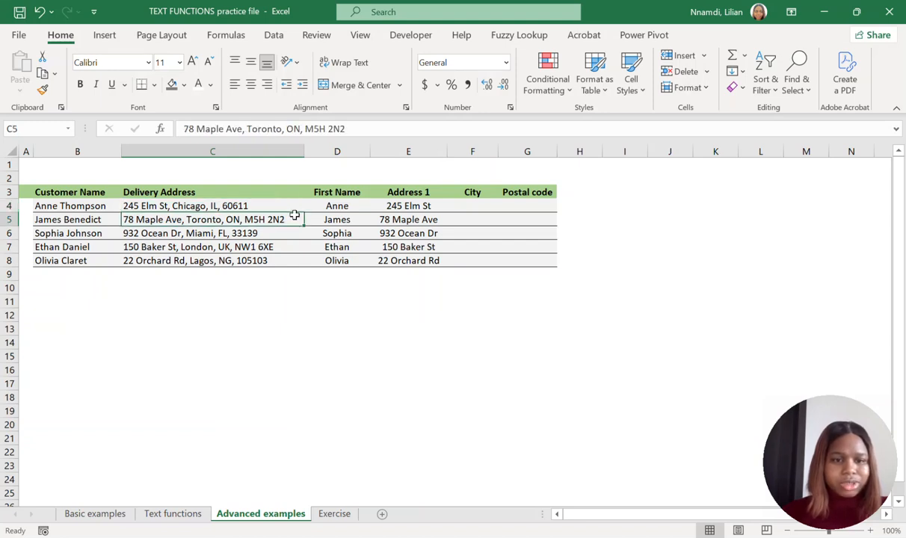
left_click(277, 232)
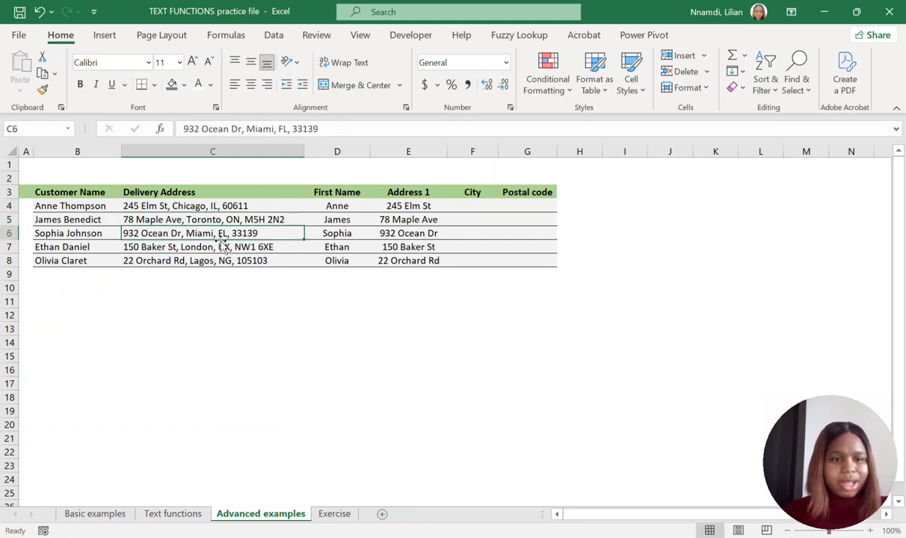
left_click(269, 207)
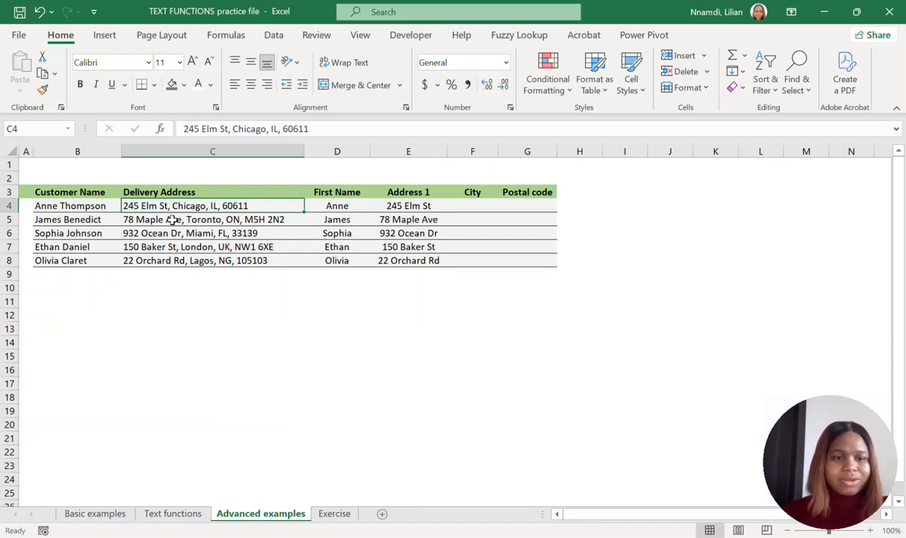
left_click(232, 129)
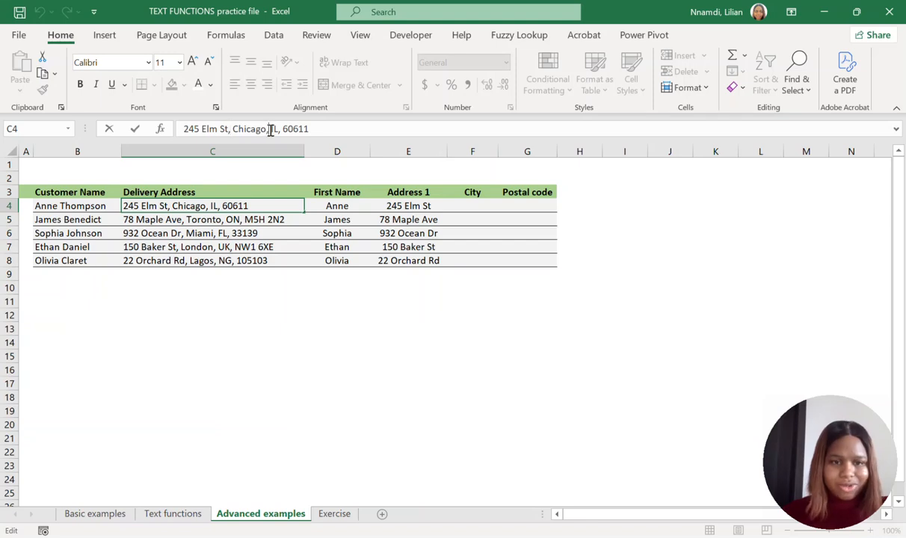
left_click(269, 129)
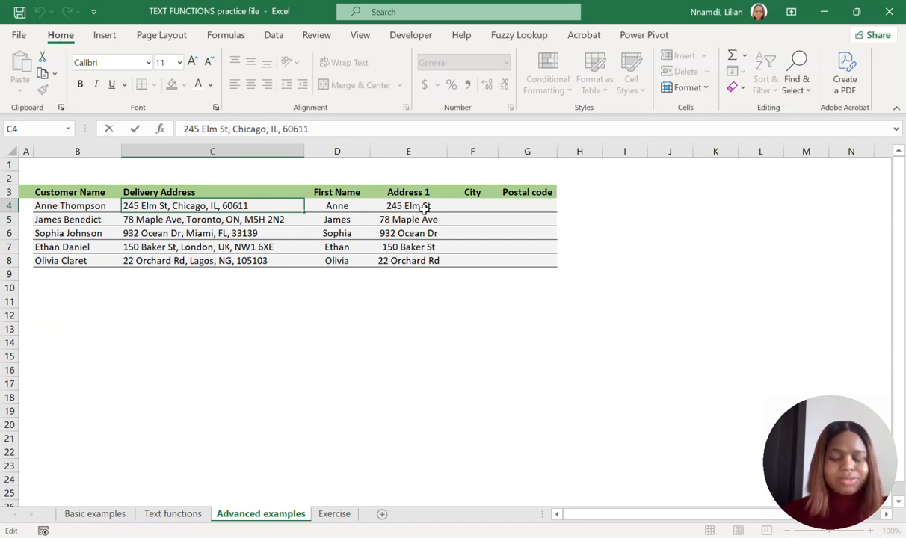
left_click(465, 203)
left_click(187, 205)
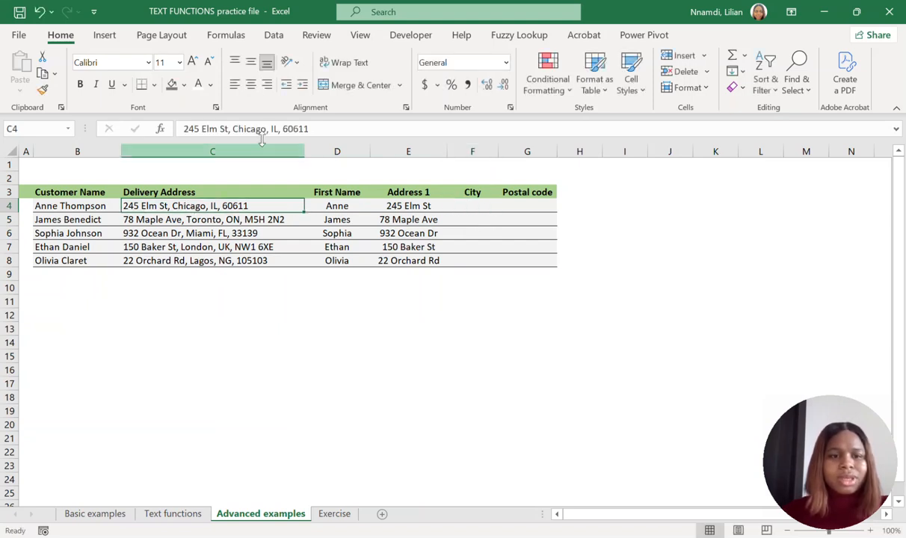
left_click(270, 129)
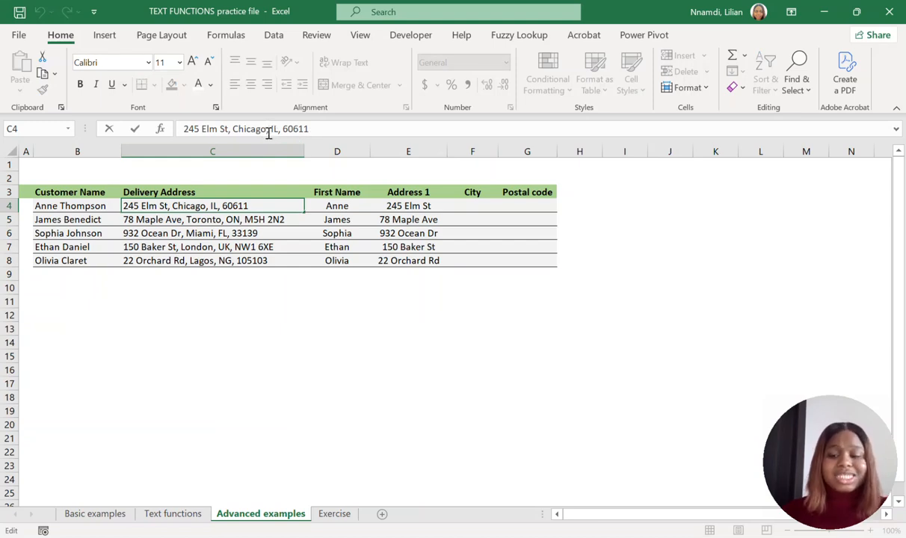
left_click(227, 128)
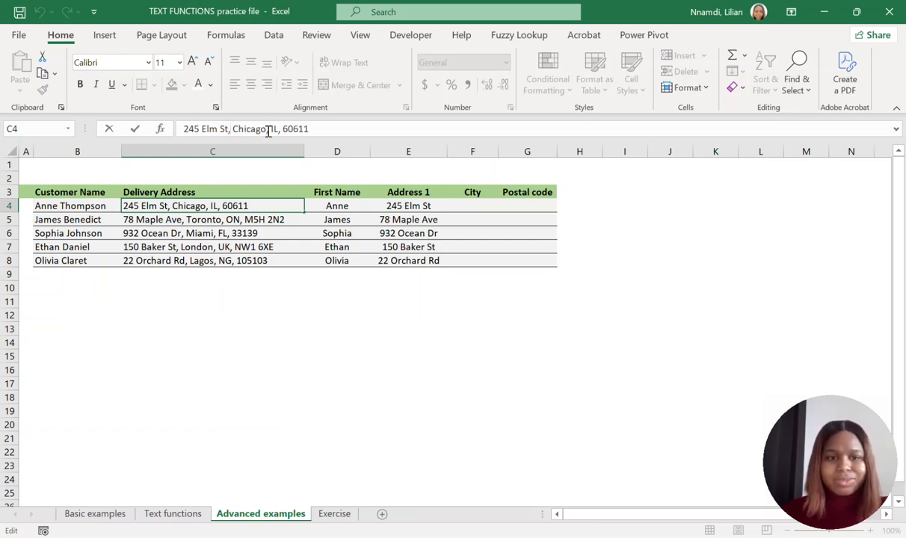
left_click_drag(265, 131, 238, 127)
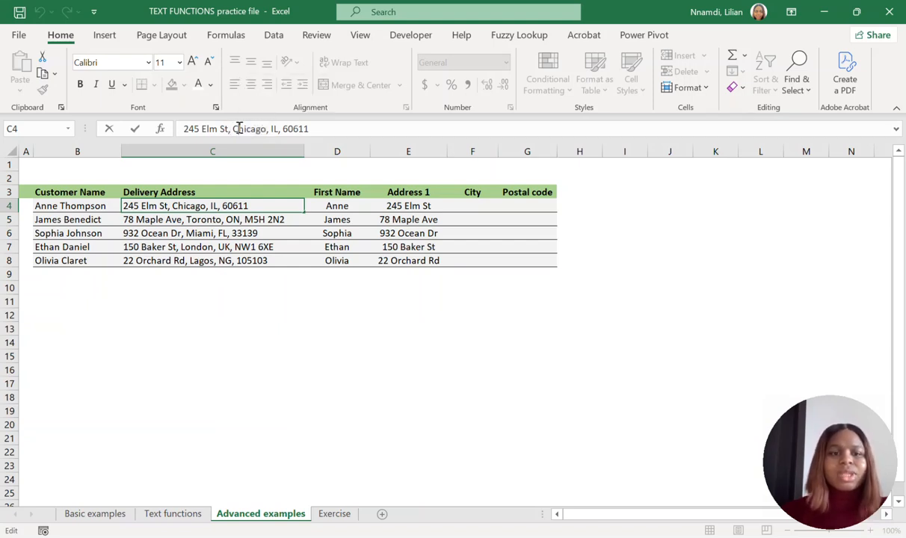
left_click(318, 313)
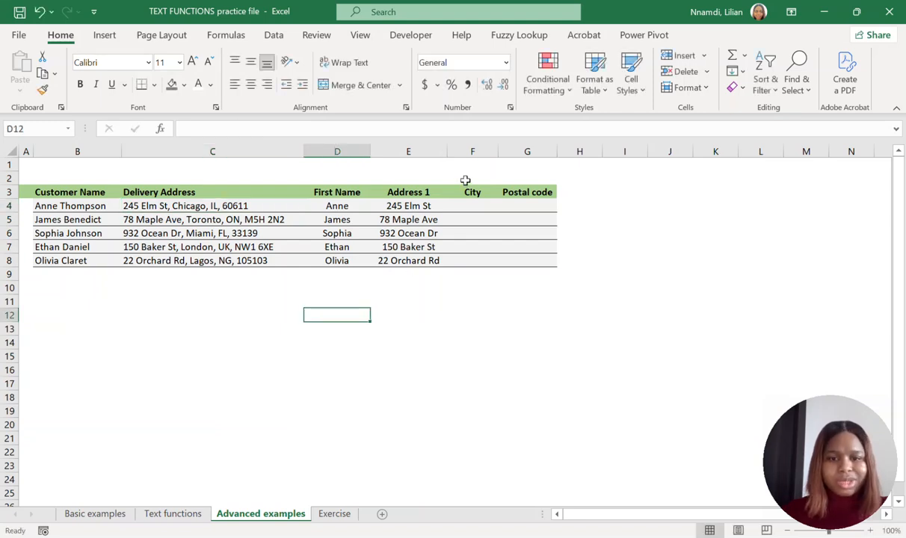
left_click(468, 207)
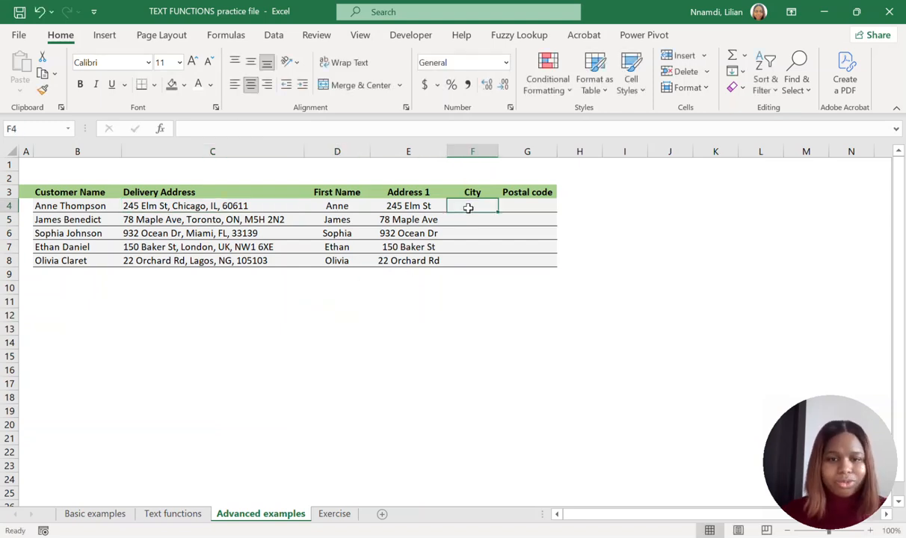
left_click(344, 290)
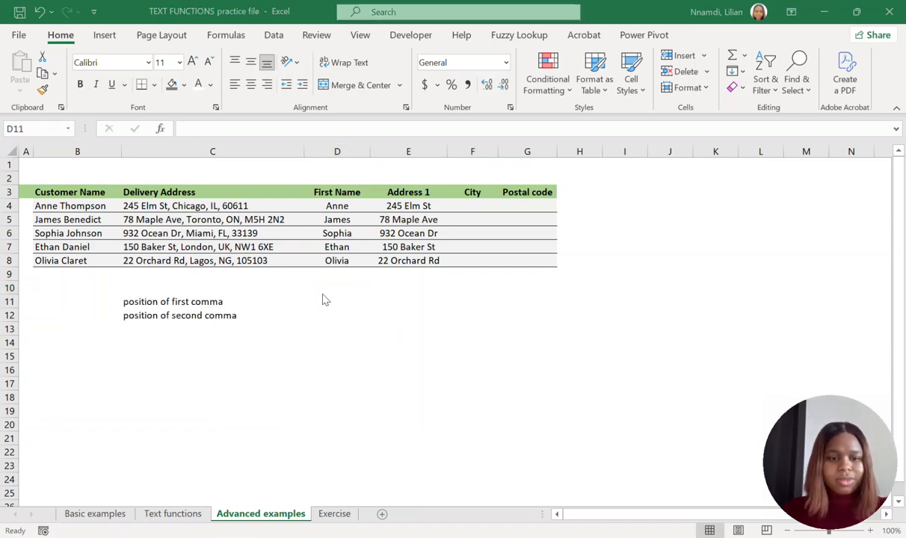
Find the position of the first comma in C4 with =SEARCH(",",C4,1) in D11 and check it against the address.
left_click(319, 305)
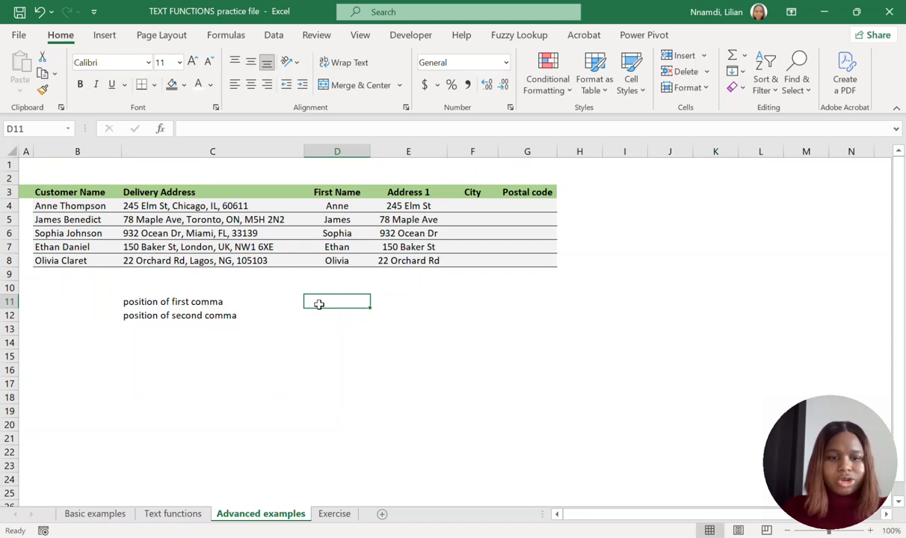
type("=")
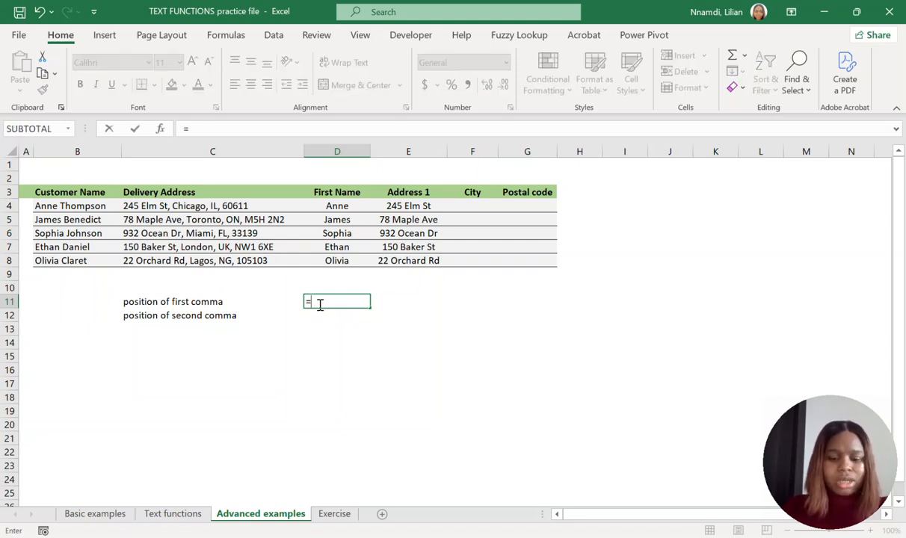
type("se")
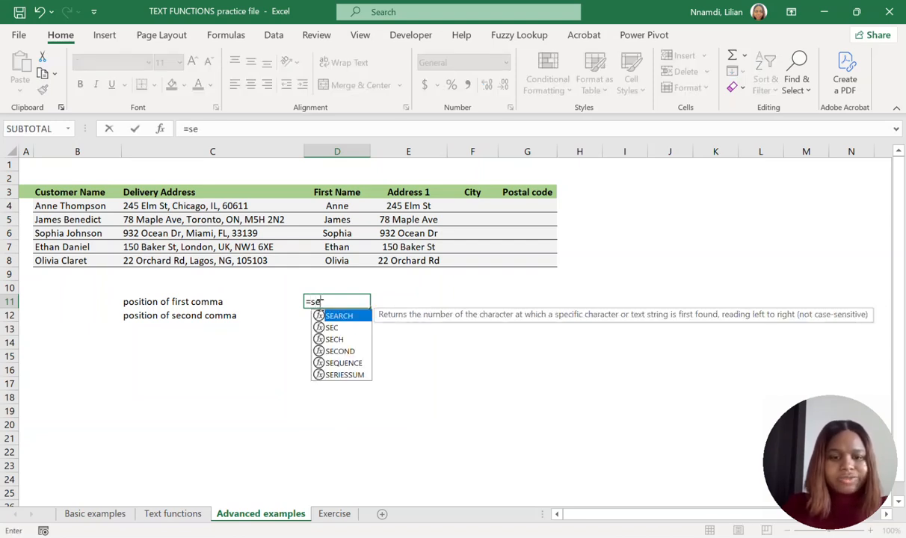
double_click(357, 320)
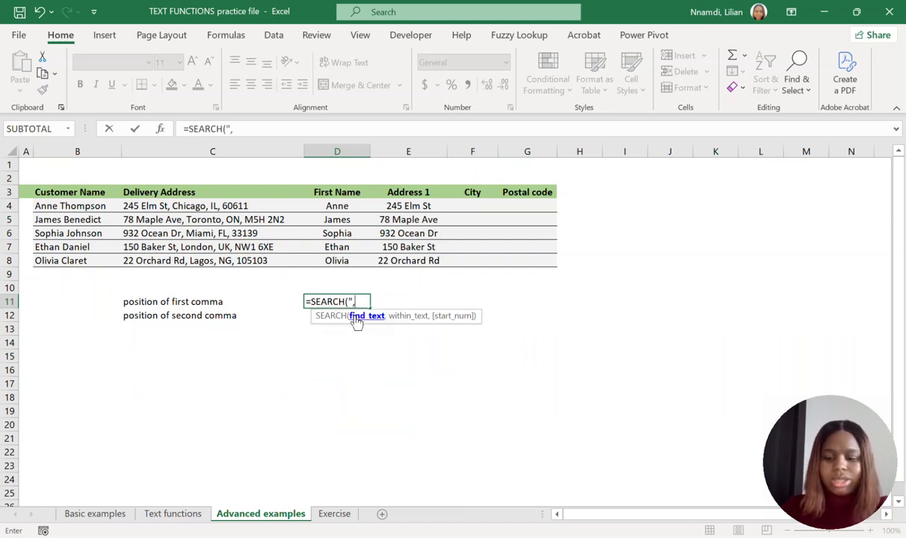
type("\",\",")
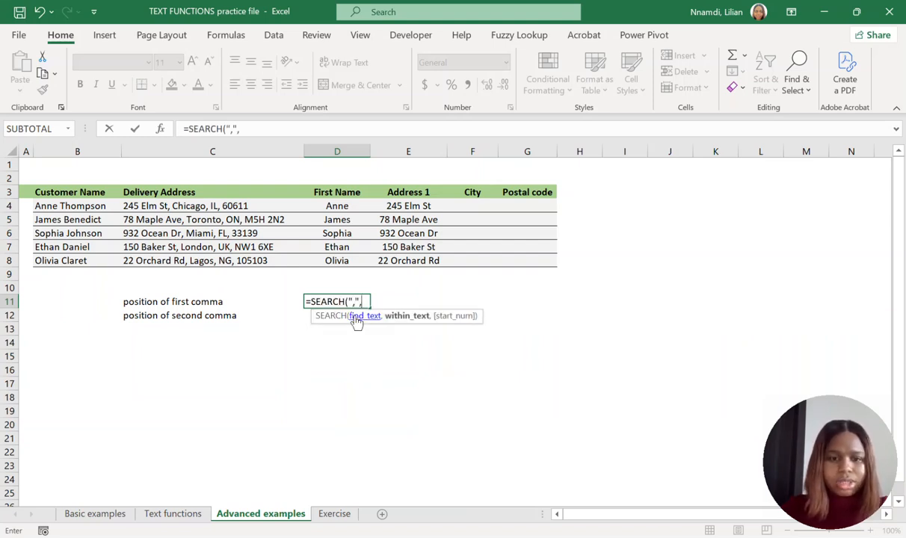
left_click(198, 206)
type(",1")
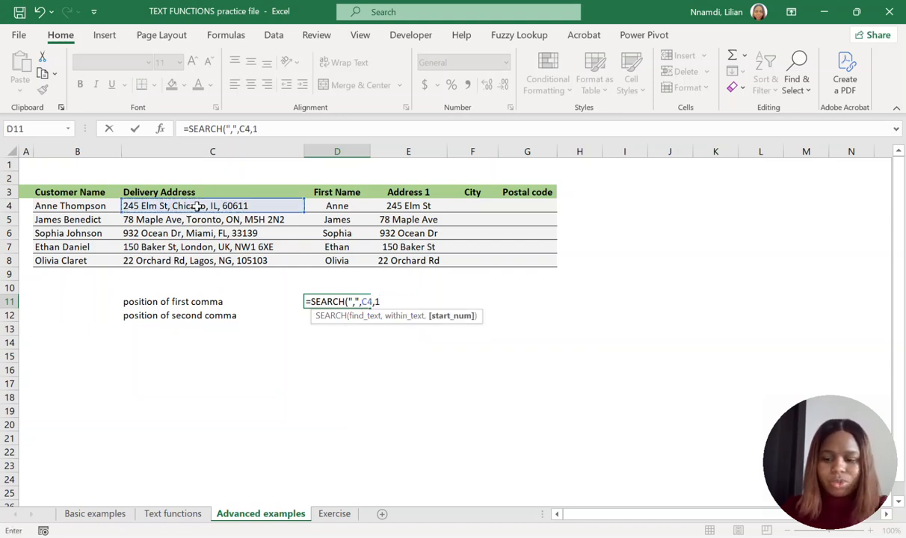
type(")")
key("Return")
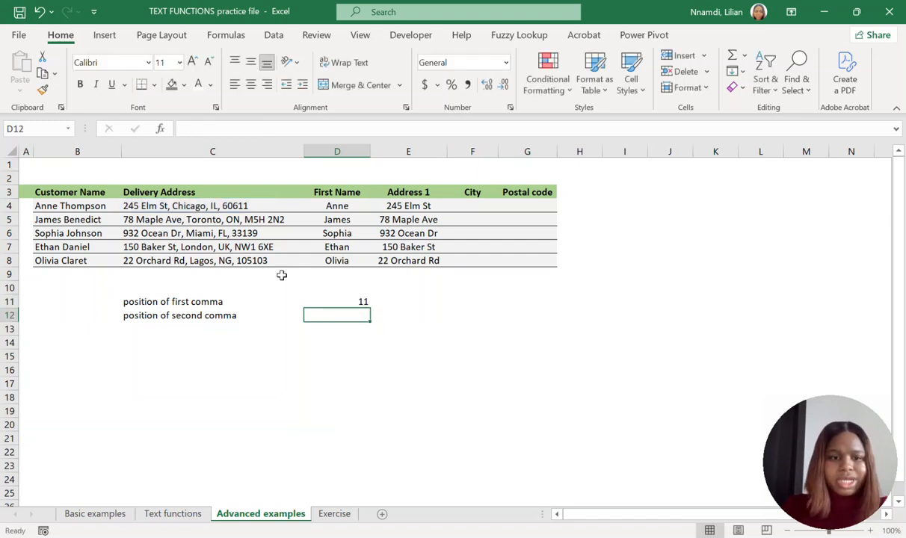
left_click(348, 303)
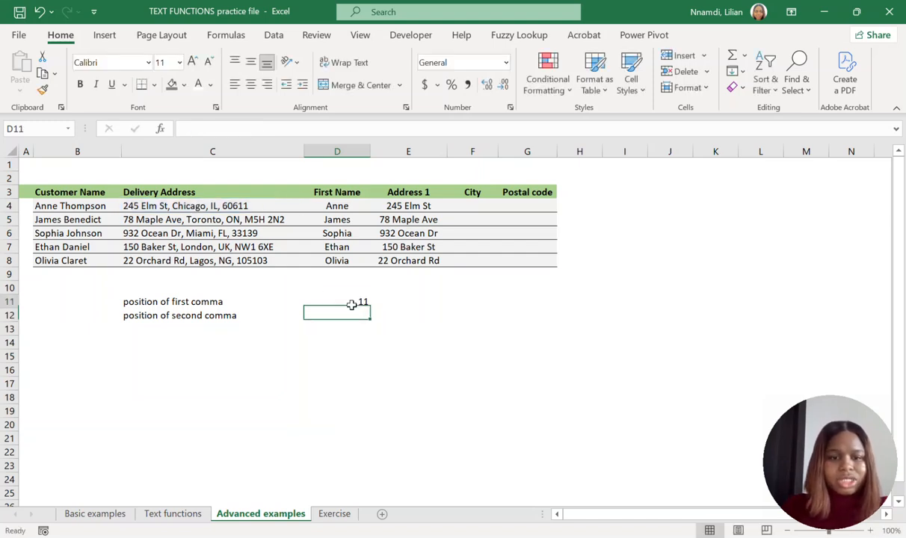
left_click(165, 208)
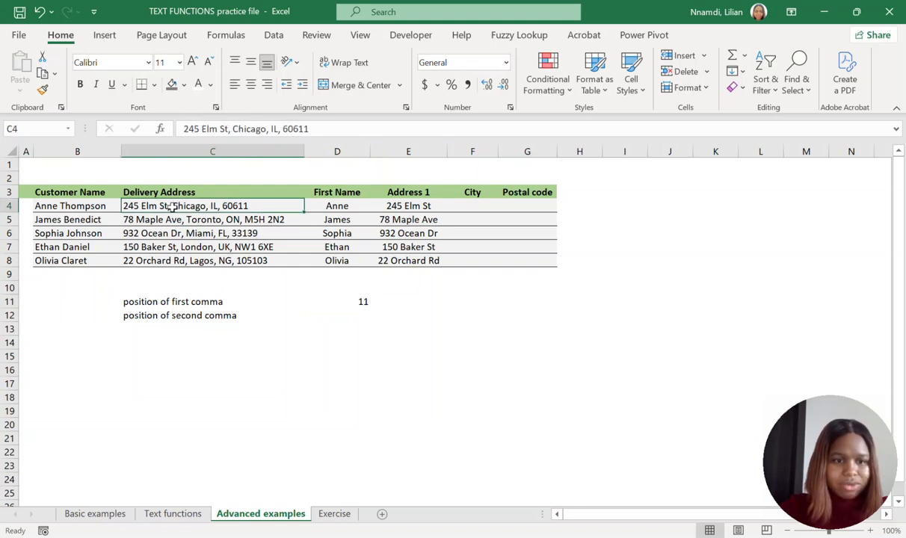
Find the second comma's position in D12 by searching C4 from just past the first comma: =SEARCH(",",C4,D11+1).
left_click(329, 314)
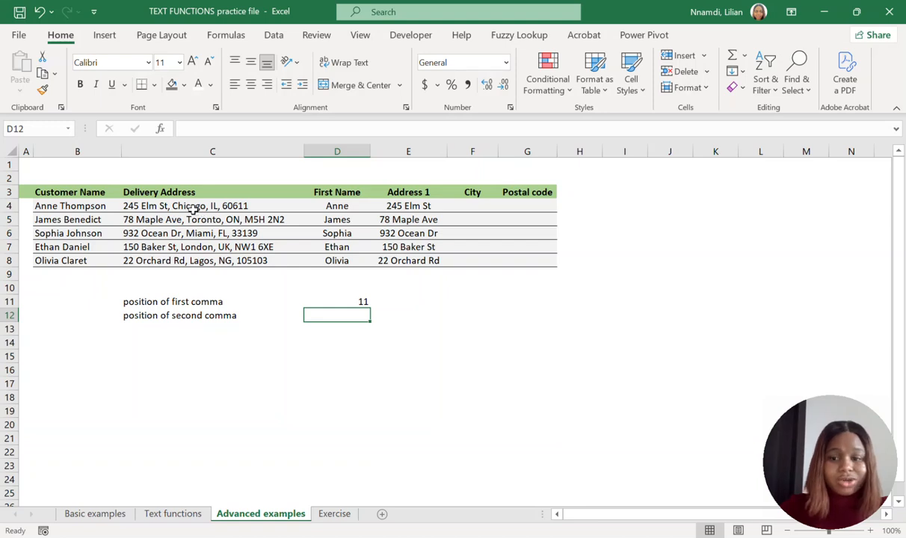
type("=s")
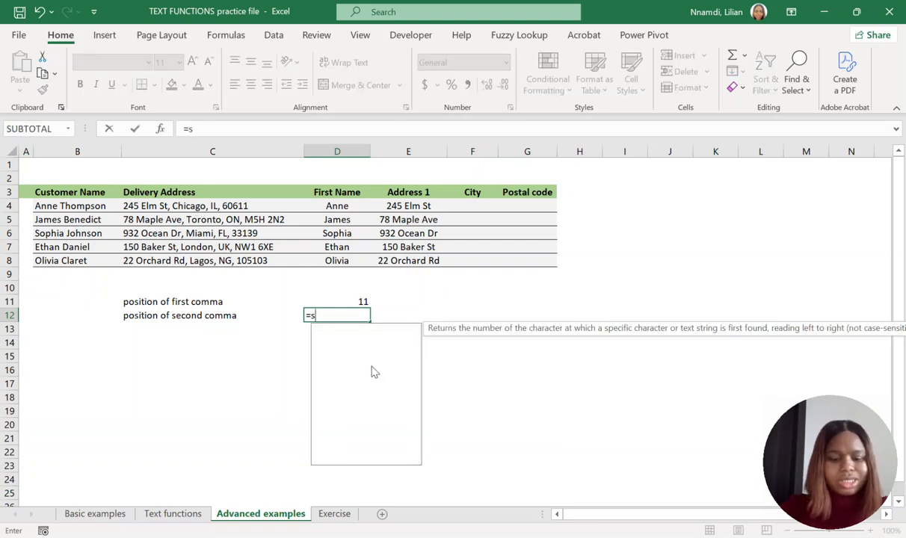
type("earch")
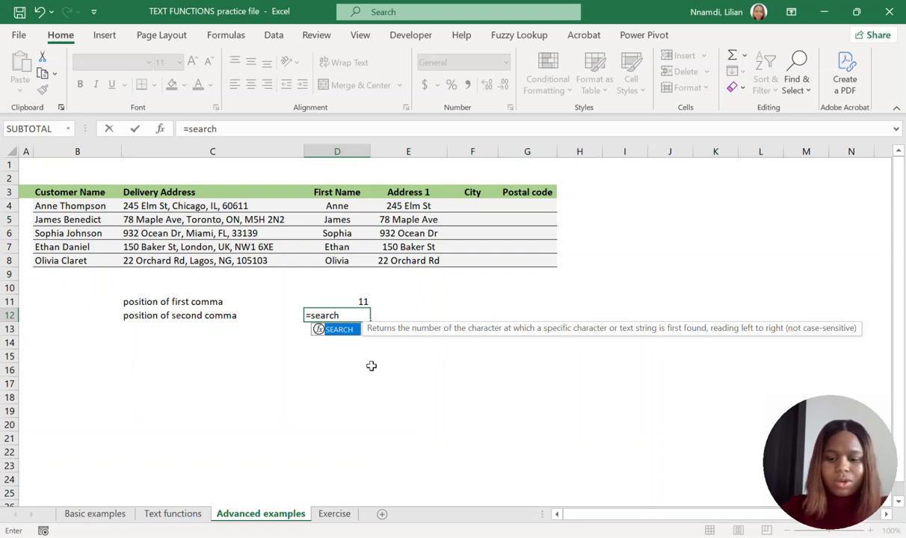
type("(")
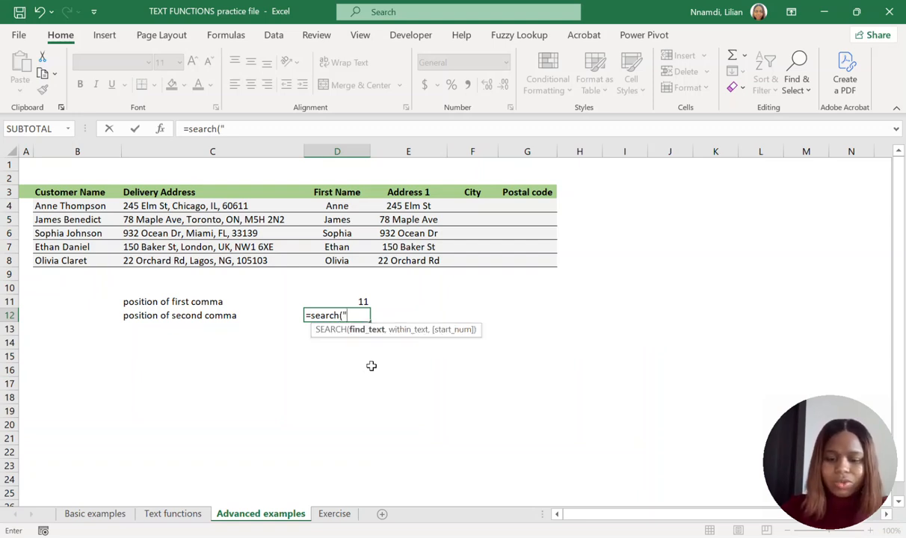
type("\",\",")
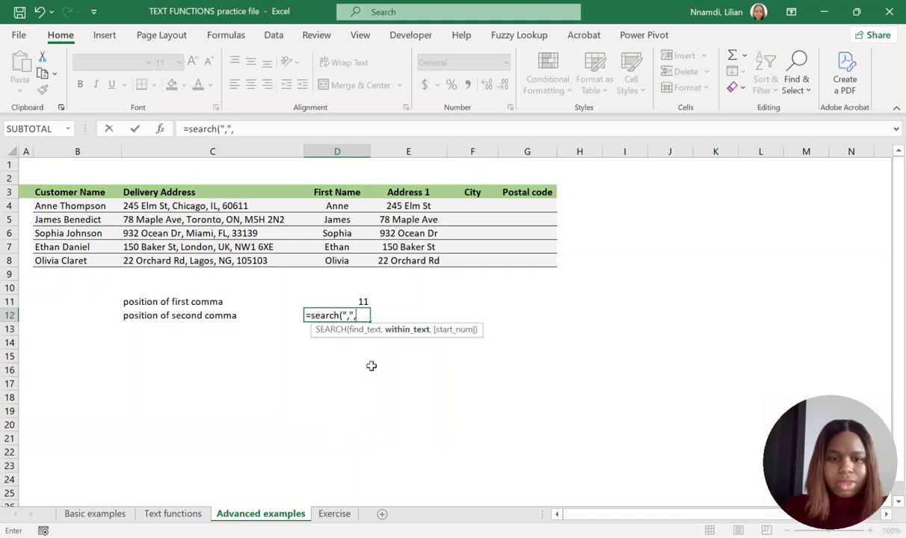
left_click(190, 209)
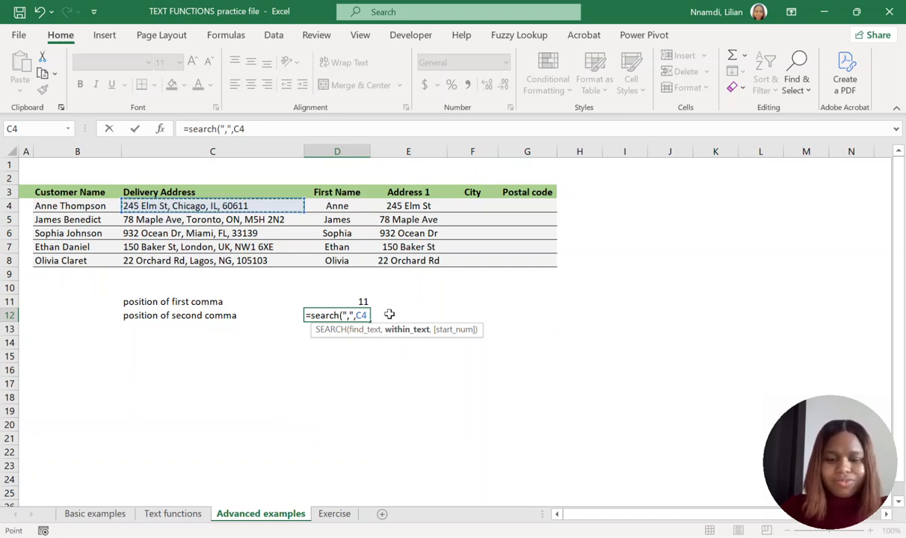
type(",")
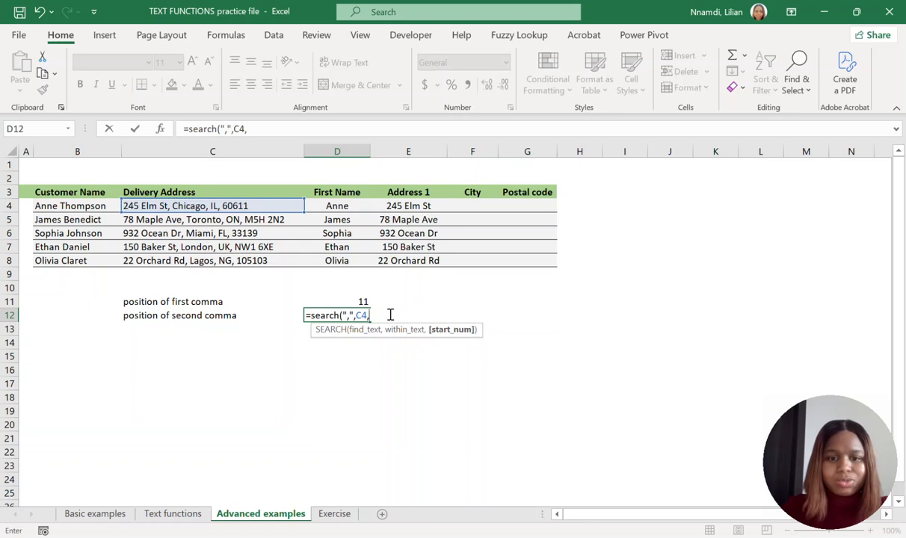
left_click(346, 301)
type("+1")
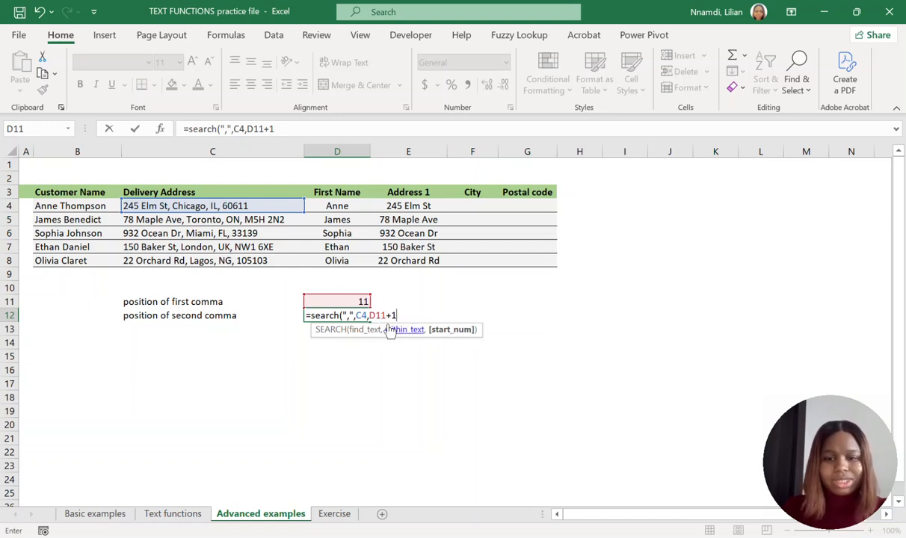
type(")")
key("Return")
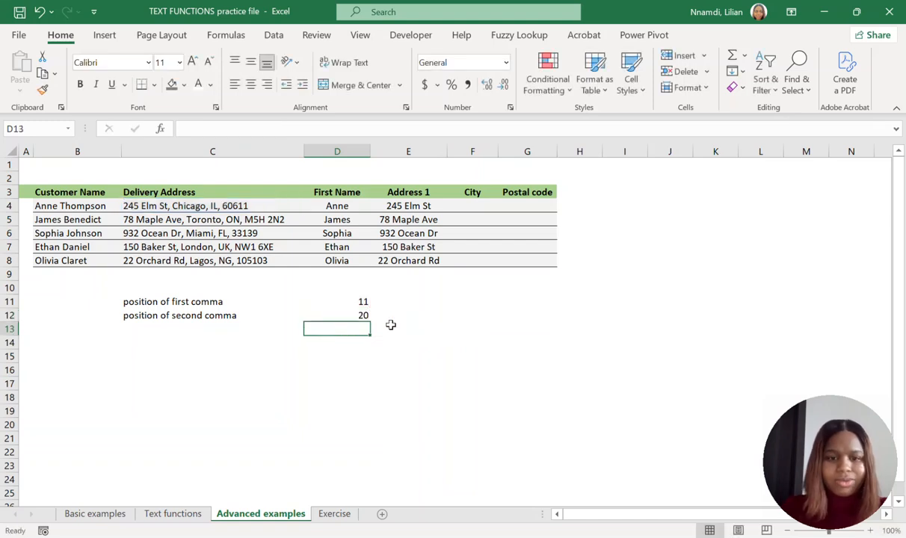
left_click(348, 314)
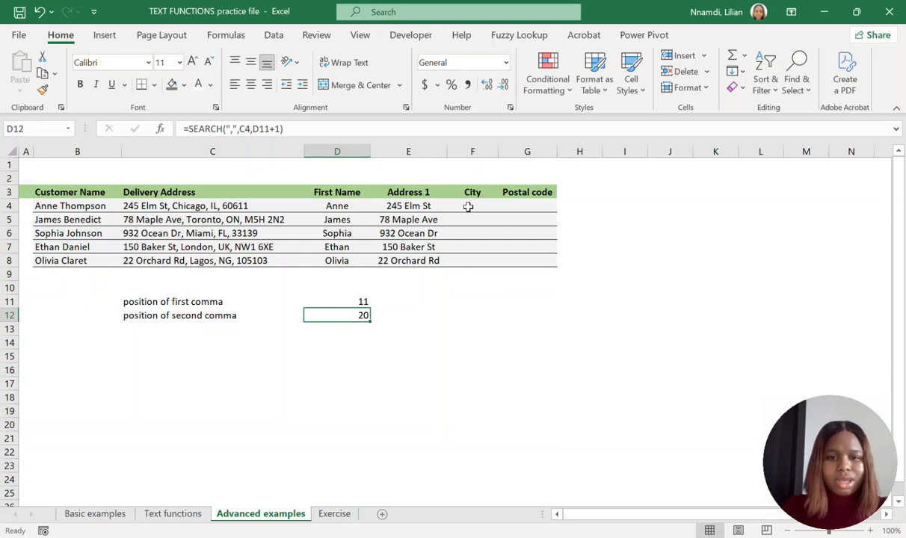
Calculate the distance between the two commas in D13 with =D12-D11 and check the resulting formula.
left_click(349, 341)
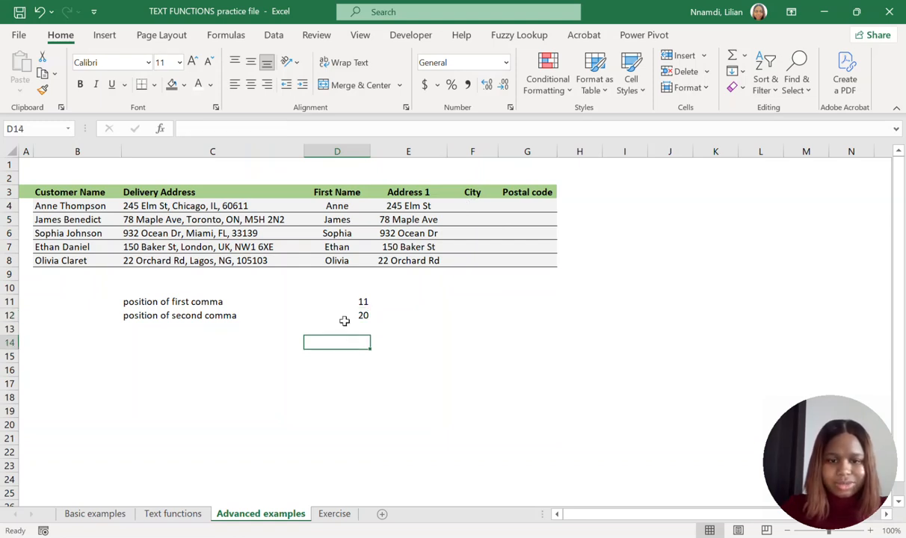
left_click(344, 326)
type("=")
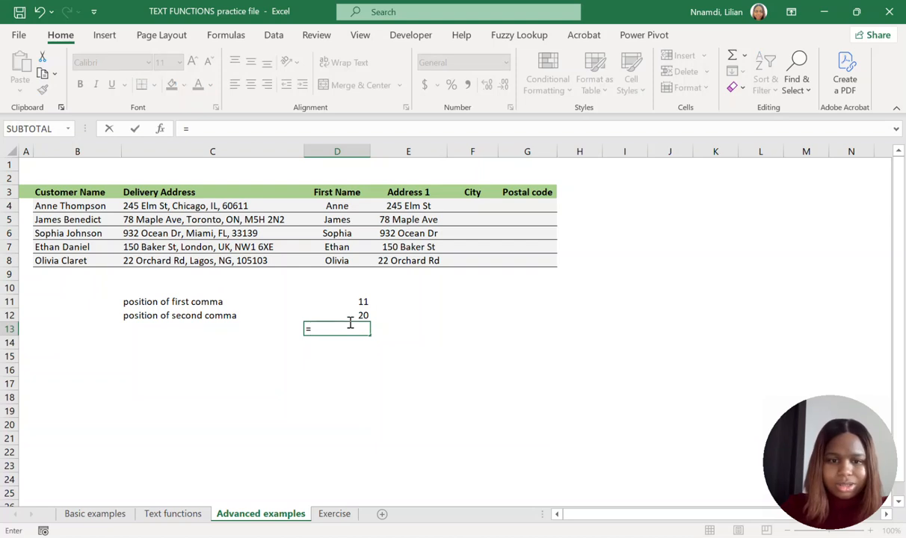
left_click(349, 314)
type("-")
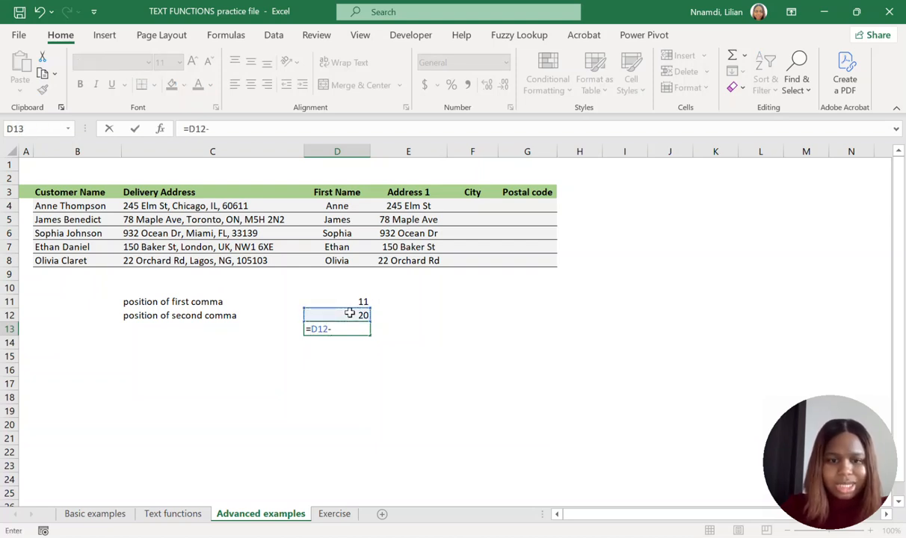
left_click(350, 301)
key("Return")
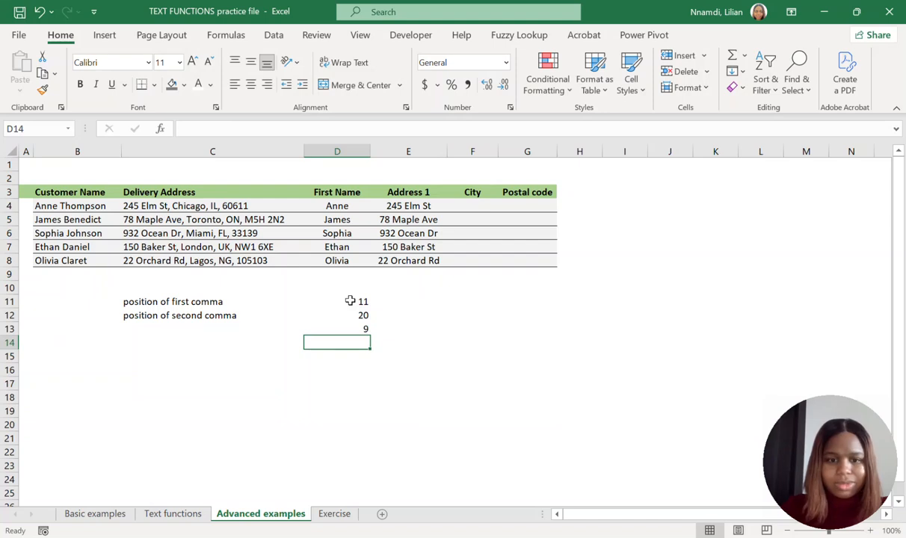
left_click(356, 329)
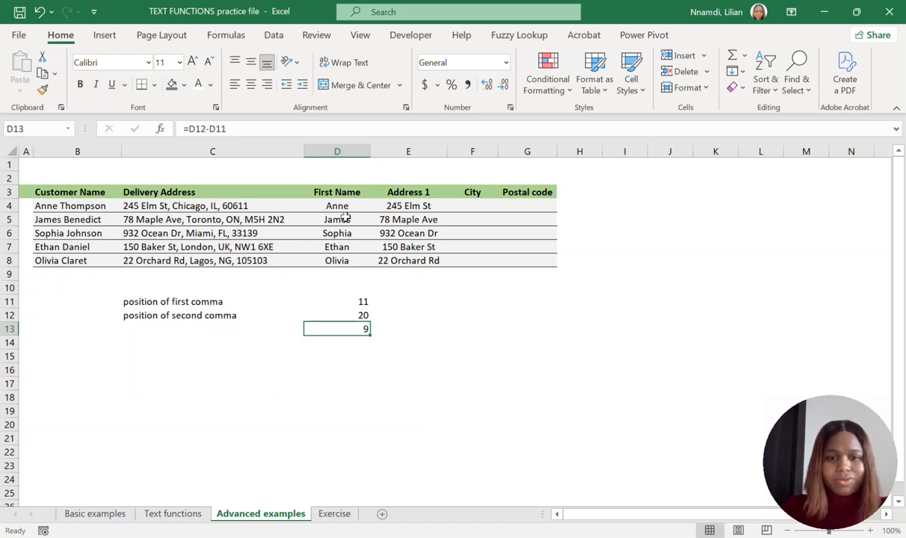
Begin a MID formula in the first City cell, F4, with the delivery address in C4 as its text.
left_click(473, 210)
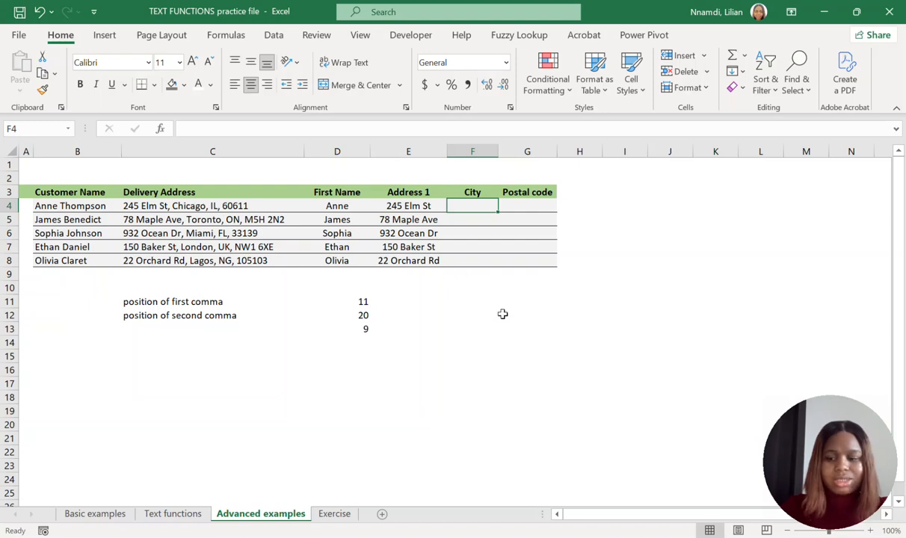
type("=mid")
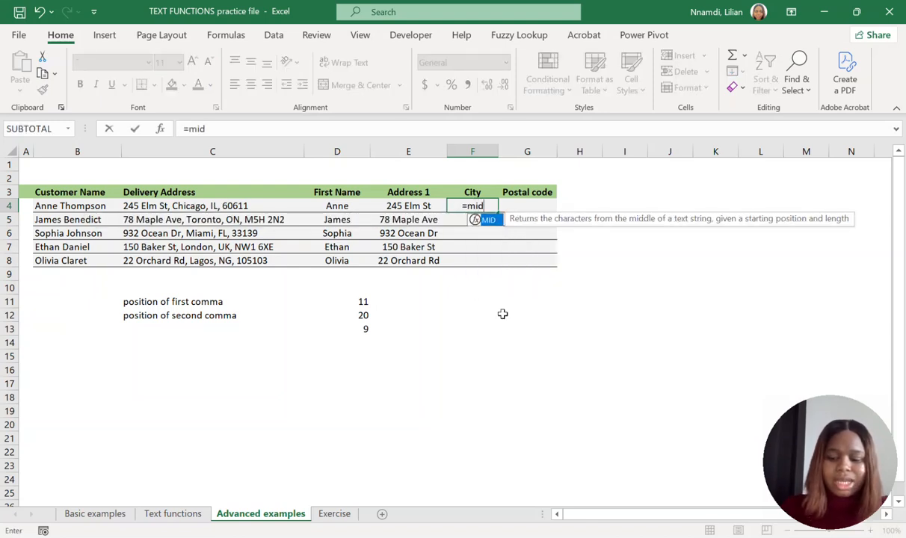
type("(")
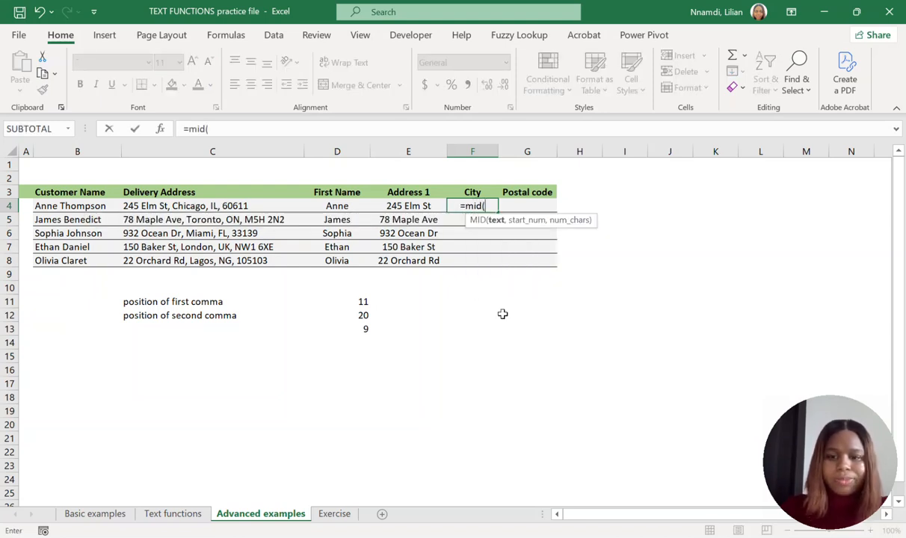
left_click(148, 208)
type(",")
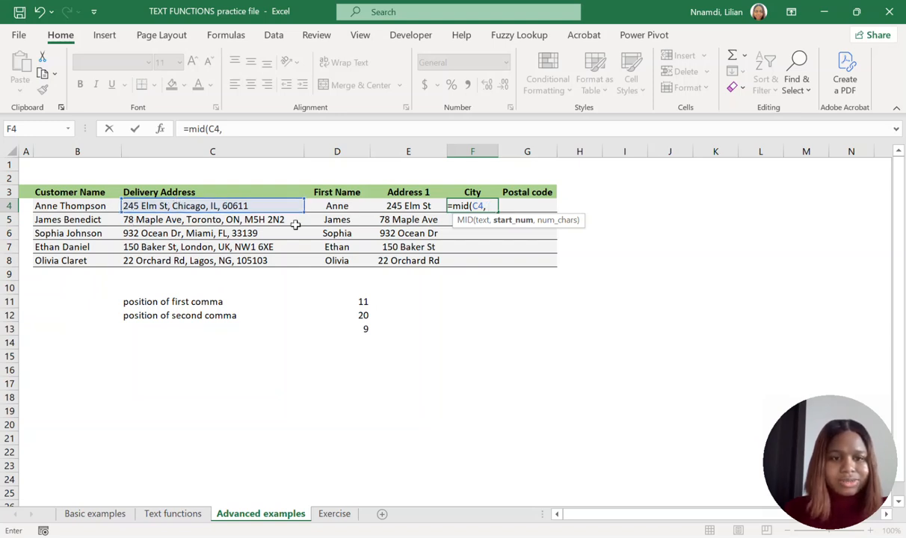
Set the MID start number in F4 to SEARCH(",",C4,1) +2 so extraction starts past the first comma and space.
left_click(233, 133)
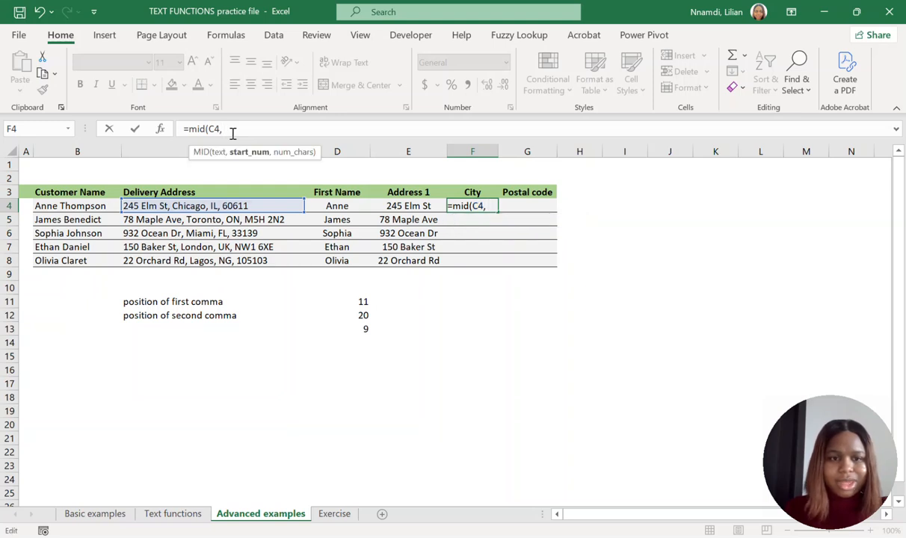
type("search(\",")
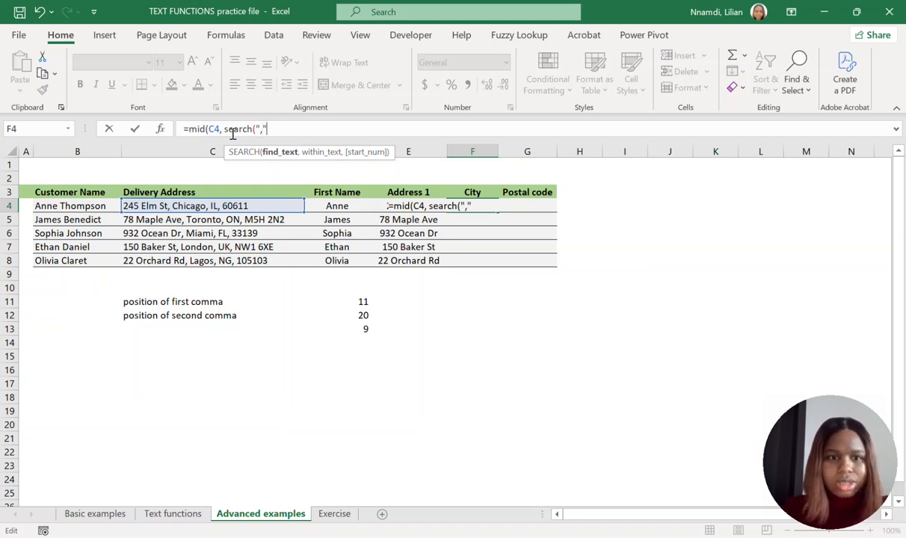
type("\",")
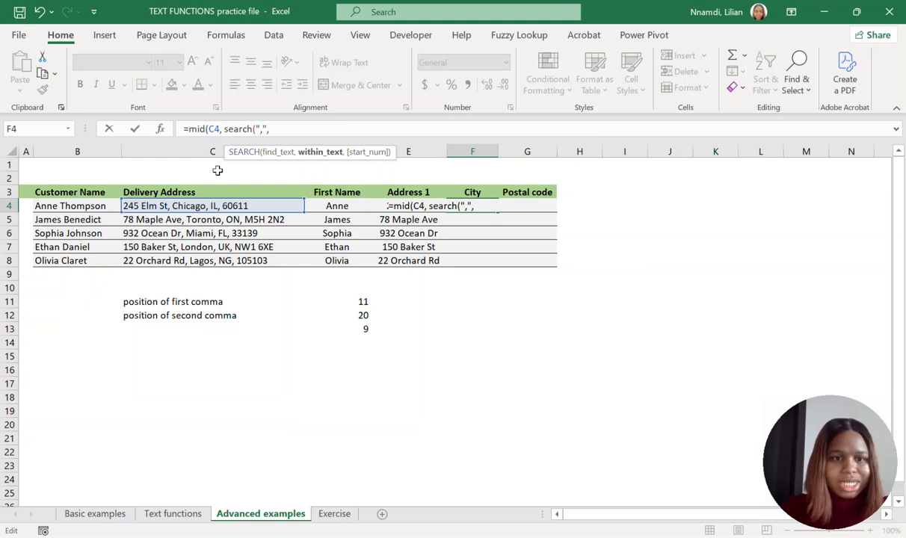
left_click(184, 205)
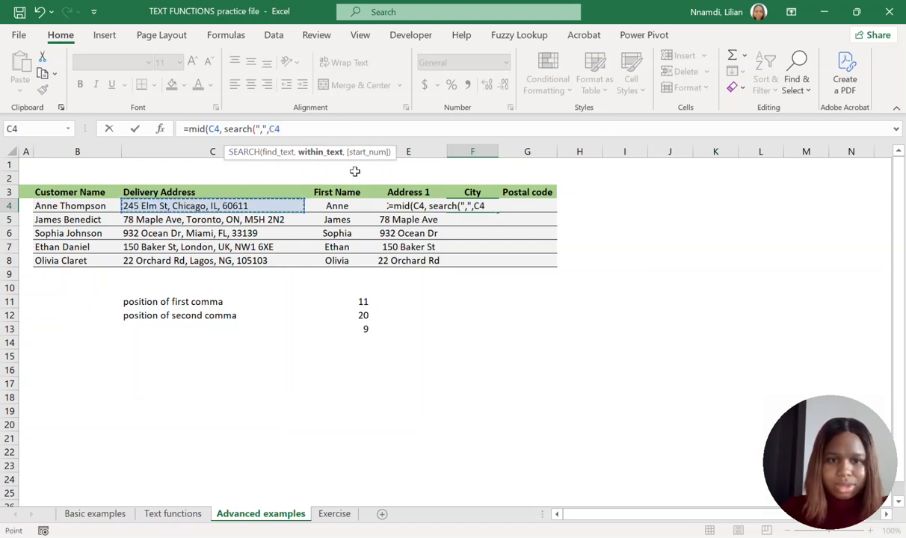
type(",1")
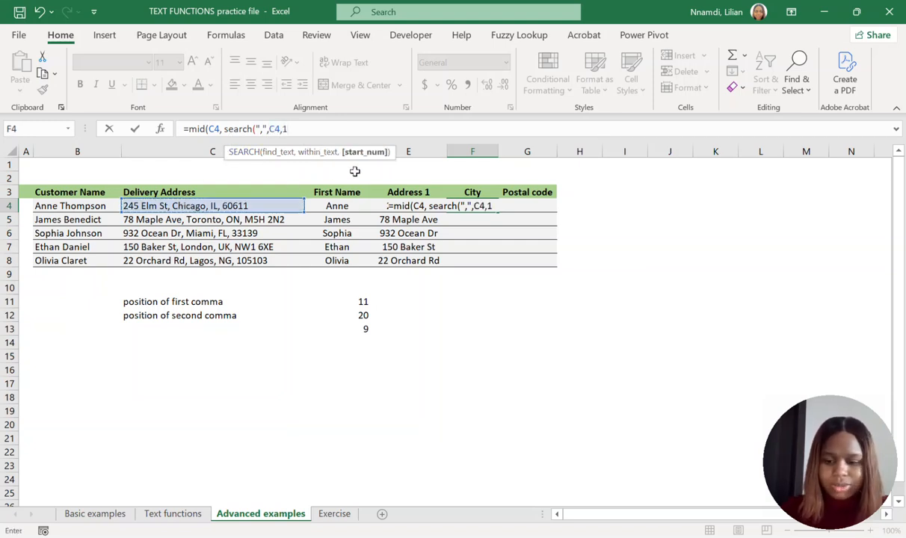
type(") +2")
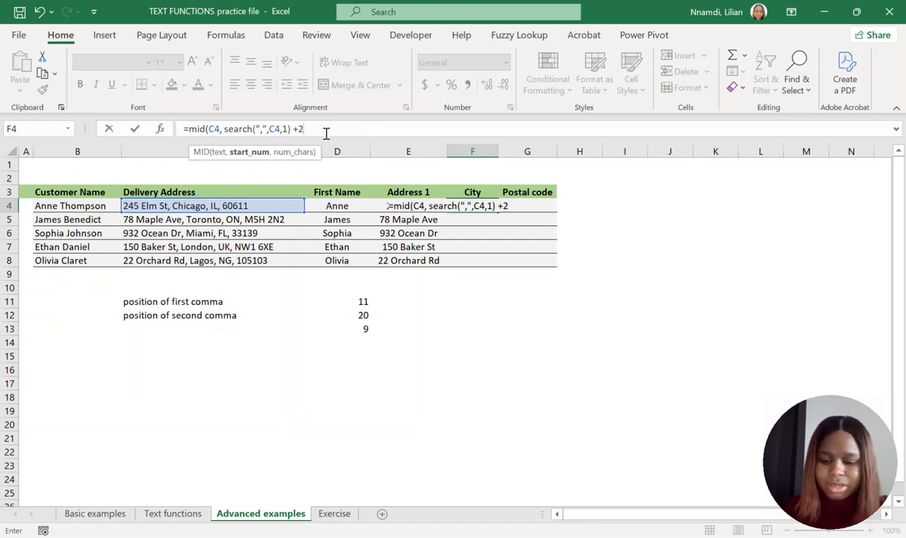
type(",")
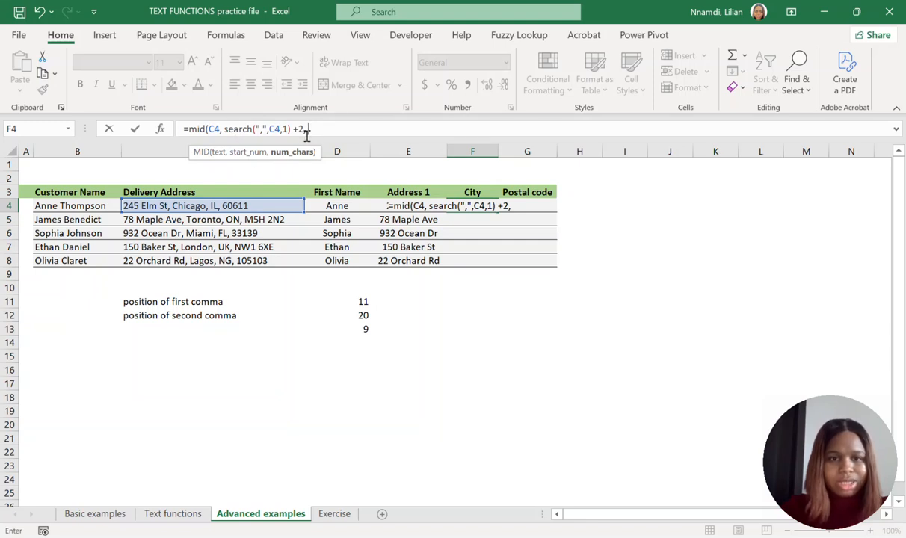
Complete the F4 formula with D13 as the number of characters, correcting that argument to D13 - 2 to drop the trailing comma.
left_click(366, 328)
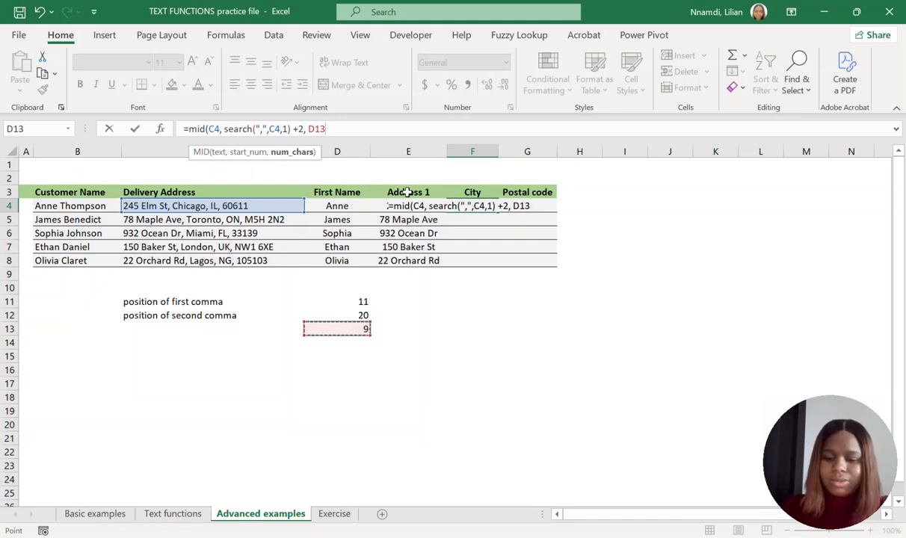
type(")")
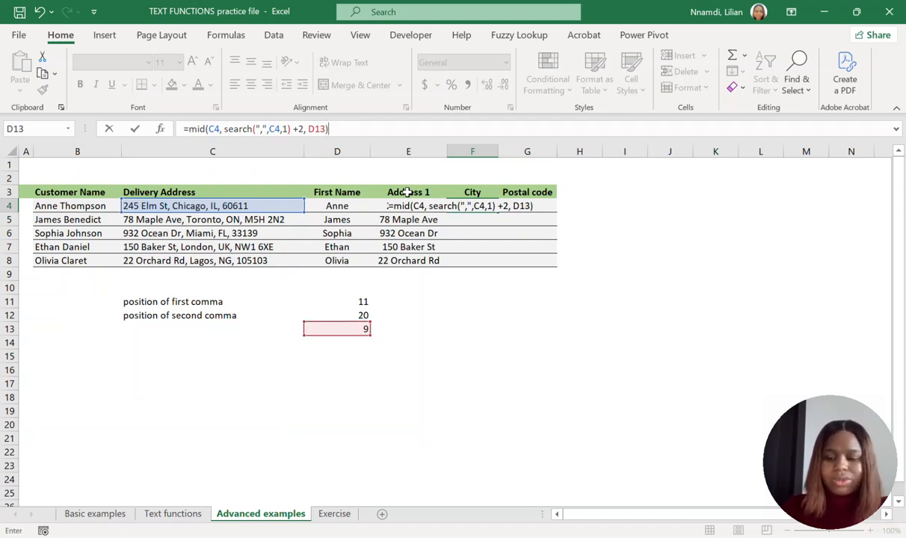
key("Return")
left_click(482, 207)
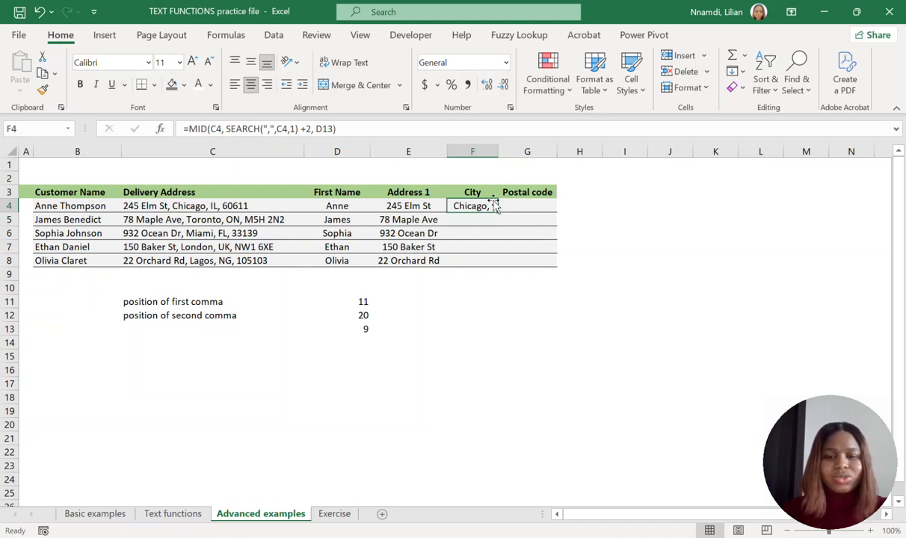
left_click(335, 129)
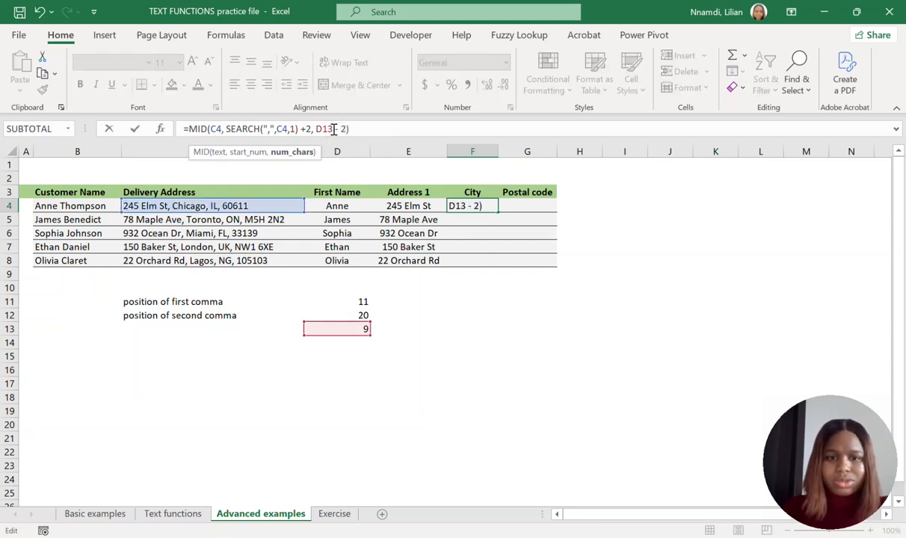
key("Return")
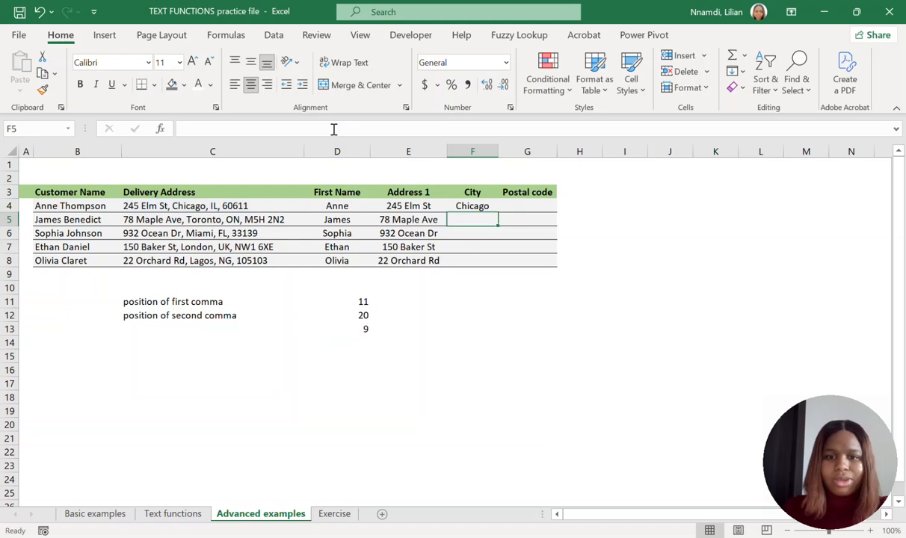
Fill the City formula from F4 down to F8 and check the extracted cities in the rows below.
left_click(485, 205)
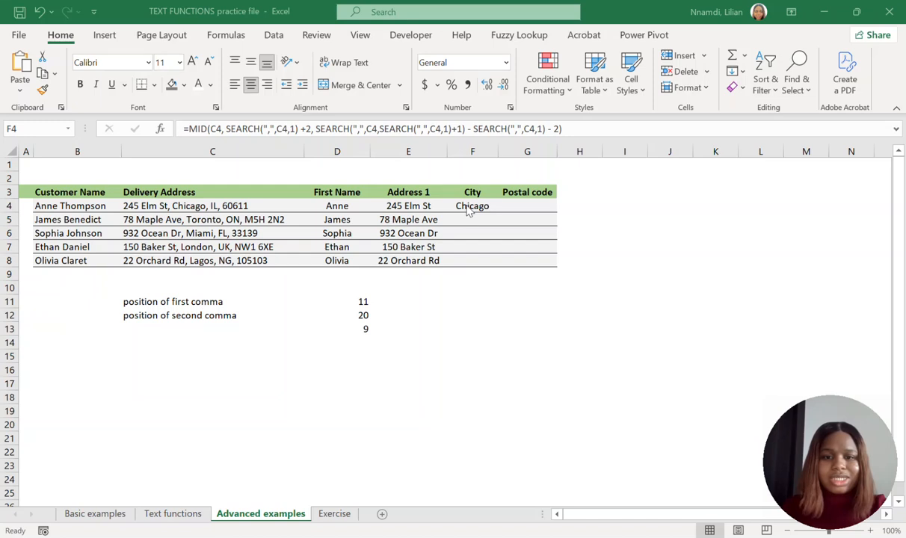
left_click(468, 211)
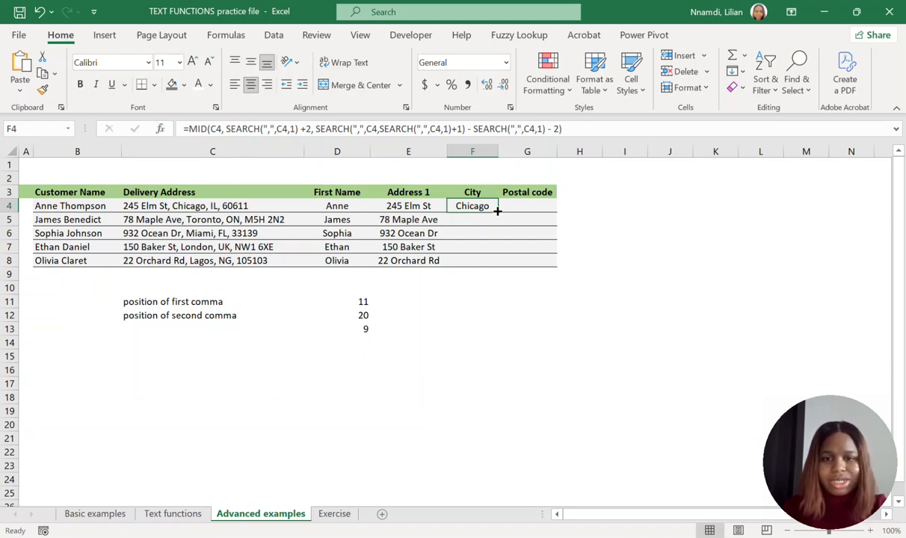
left_click_drag(497, 211, 489, 264)
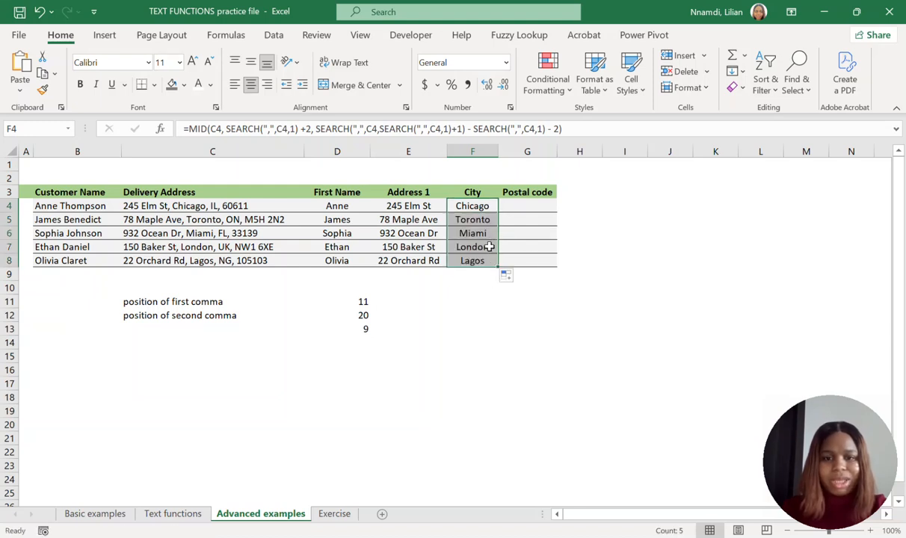
left_click_drag(490, 221, 479, 262)
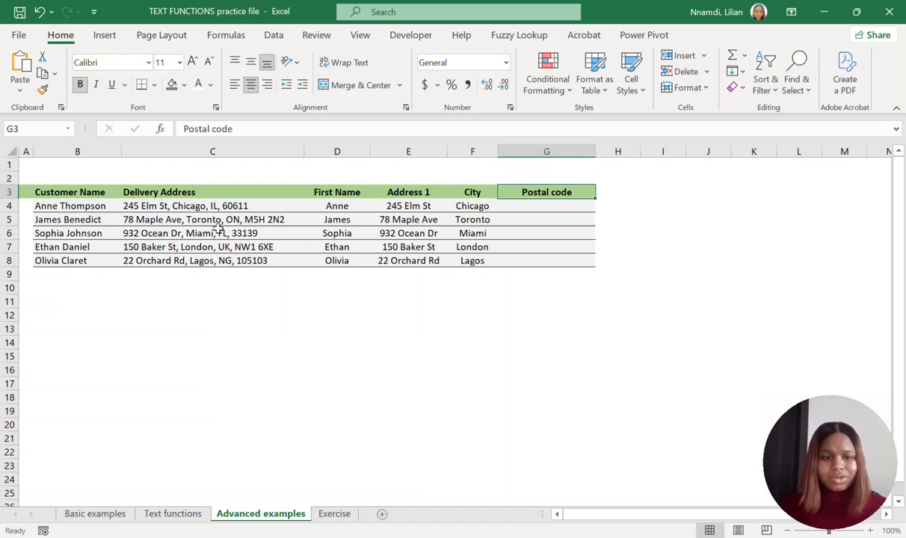
Paste the postal code formula into G4: =TRIM(RIGHT(C4, LEN(C4) - SEARCH("#", SUBSTITUTE(C4, ",", "#", LEN(C4)-LEN(SUBSTITUTE(C4, ",", ""))),1))).
left_click_drag(270, 206, 281, 261)
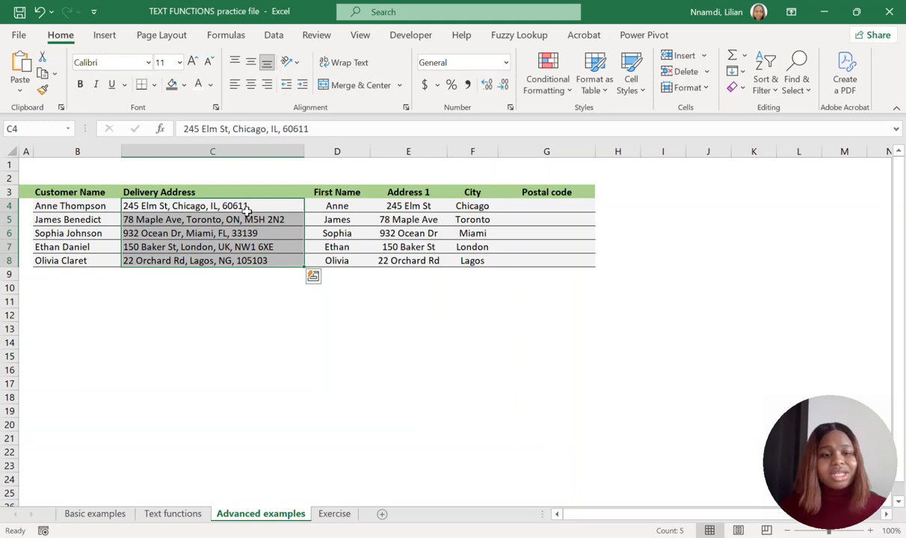
left_click(267, 218)
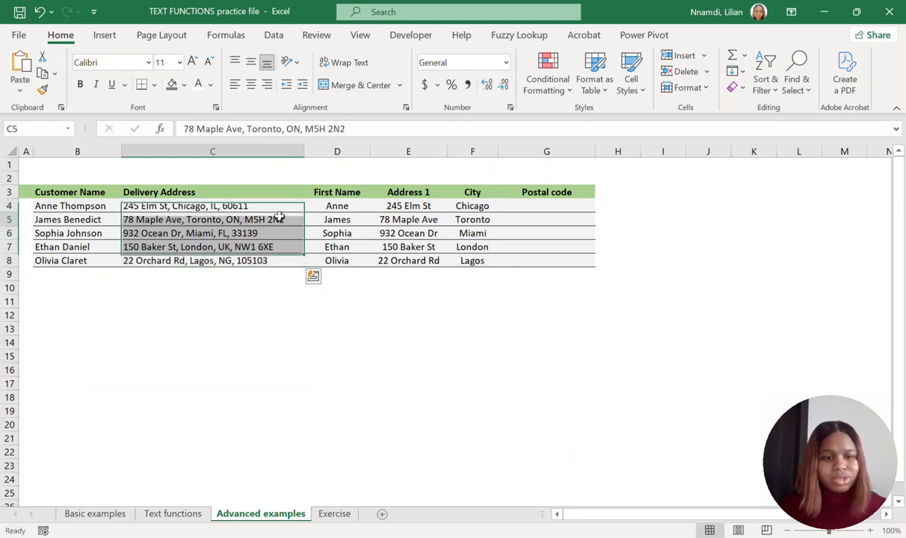
left_click(216, 204)
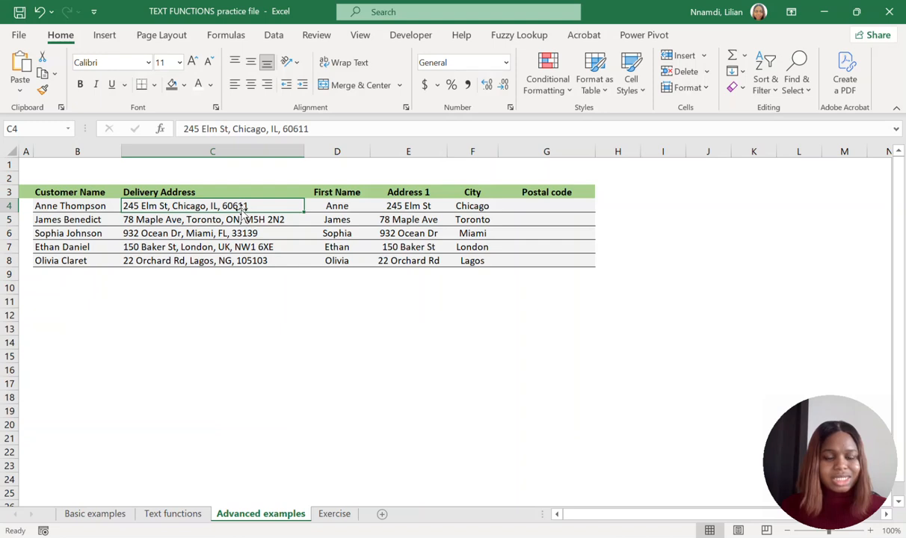
left_click(278, 217)
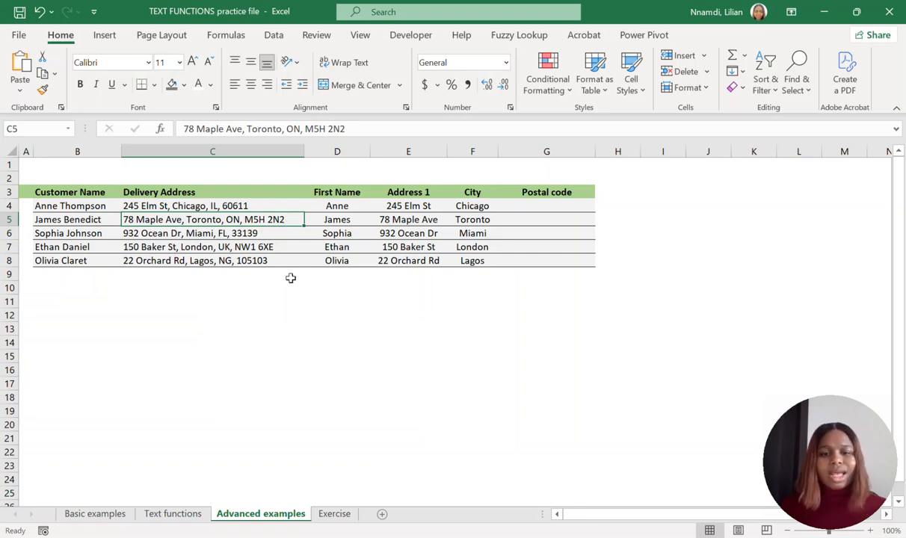
left_click(553, 205)
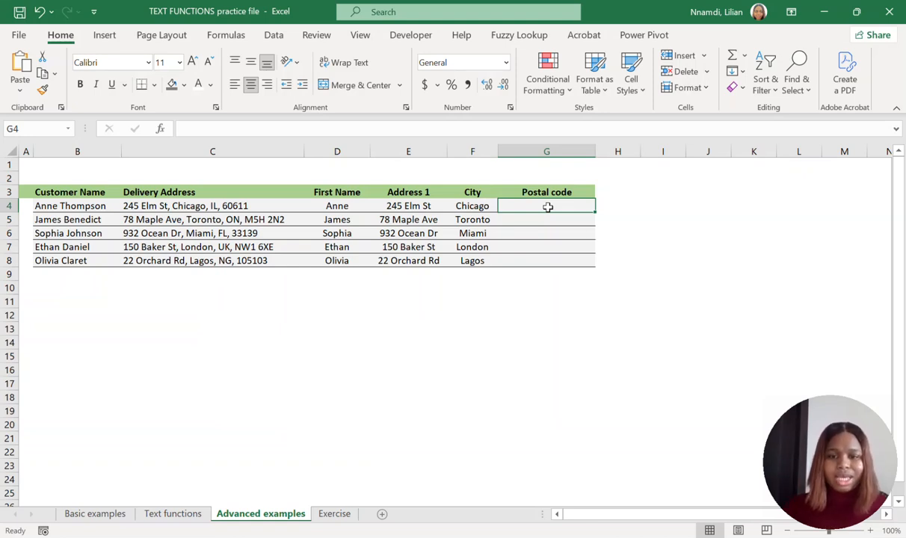
key("ctrl+v")
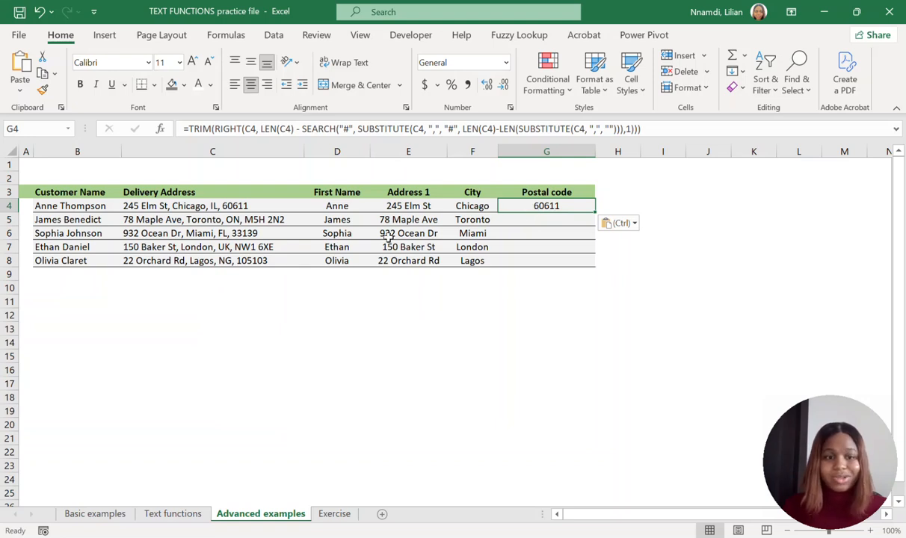
Reveal the hidden helper formulas in C10:C16 by setting their font colour to Automatic, and inspect those in C12 and C11.
left_click_drag(172, 288, 172, 369)
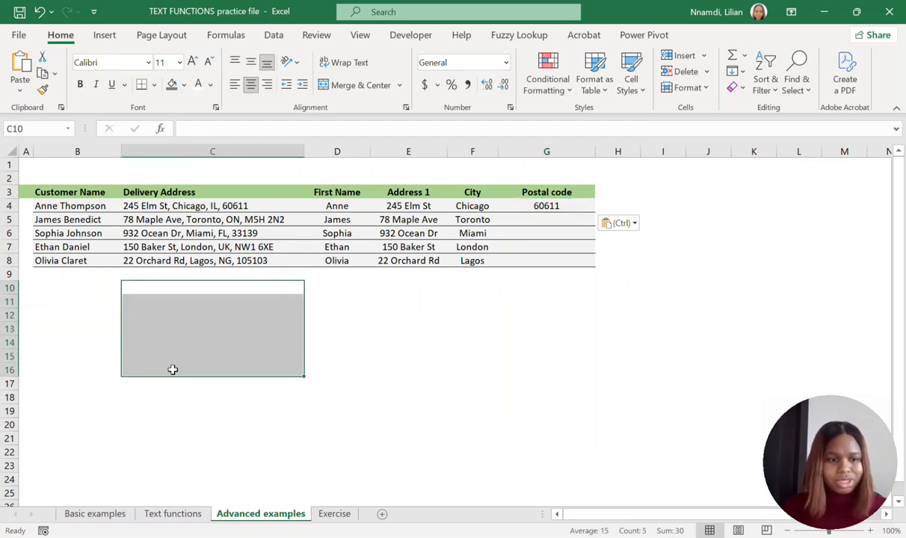
left_click(212, 87)
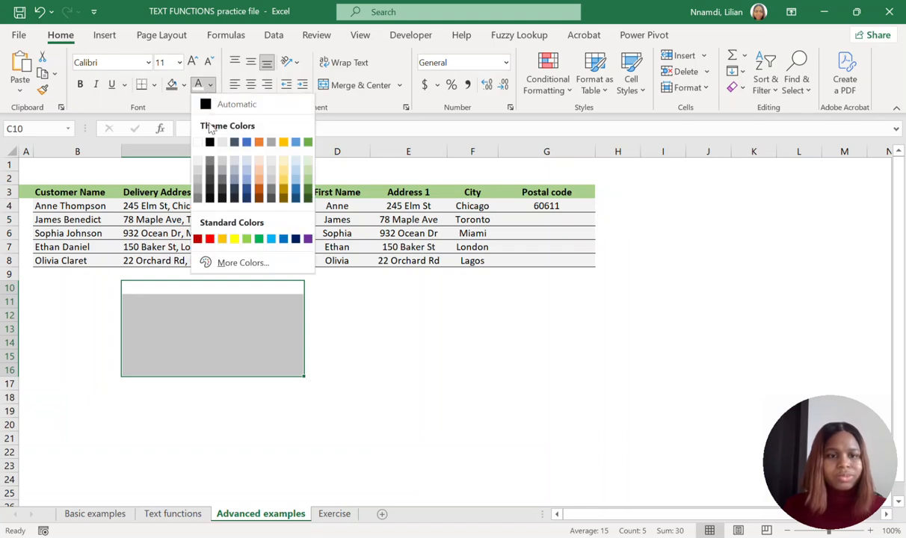
left_click(200, 102)
left_click(178, 310)
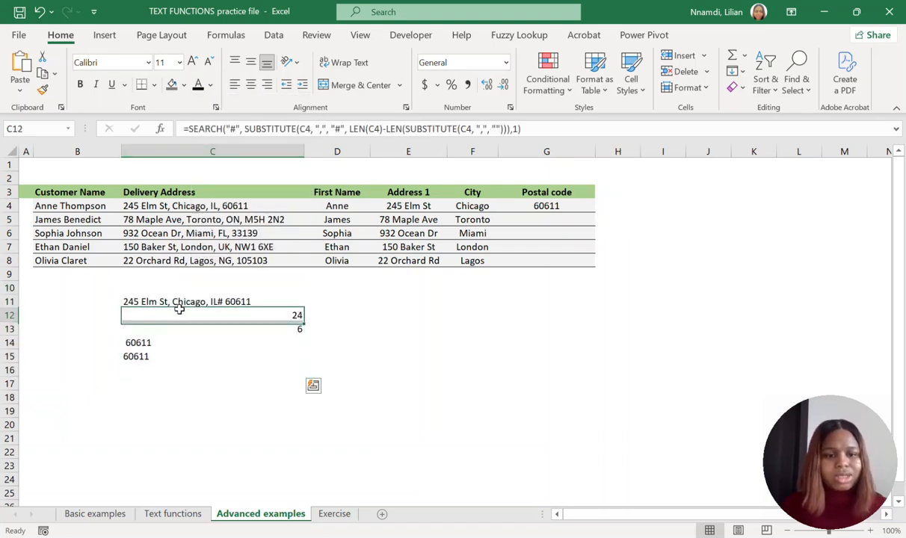
left_click(266, 299)
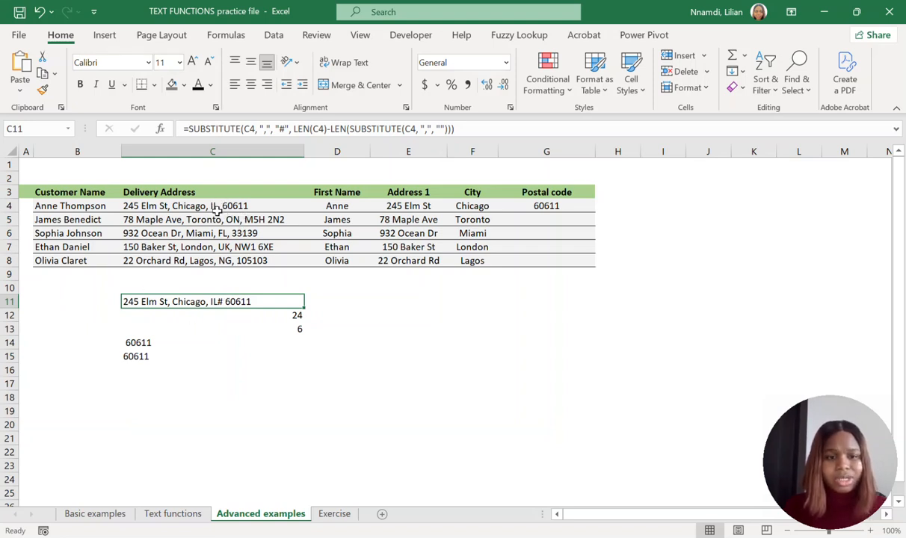
Examine the helper formulas in C11:C15 that use SUBSTITUTE, SEARCH, LEN, RIGHT and TRIM to isolate the postal code.
left_click(261, 315)
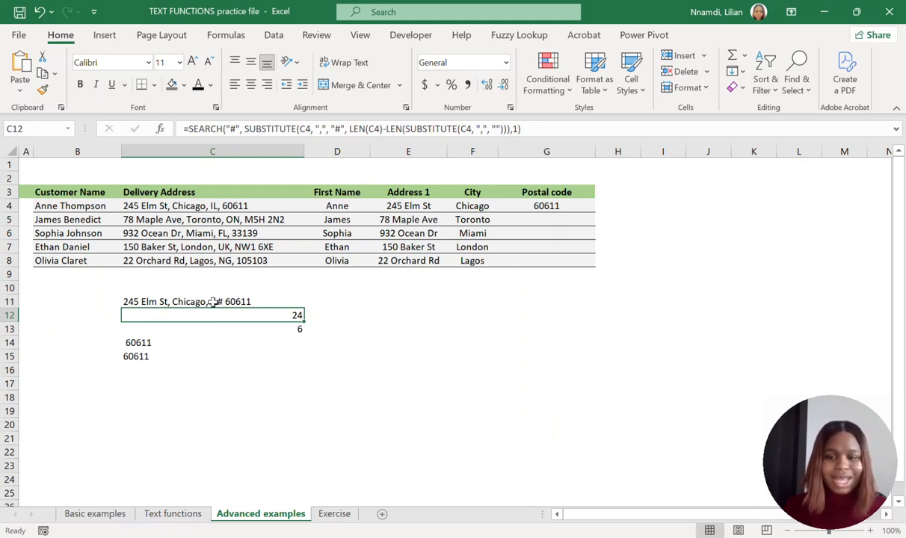
left_click(265, 327)
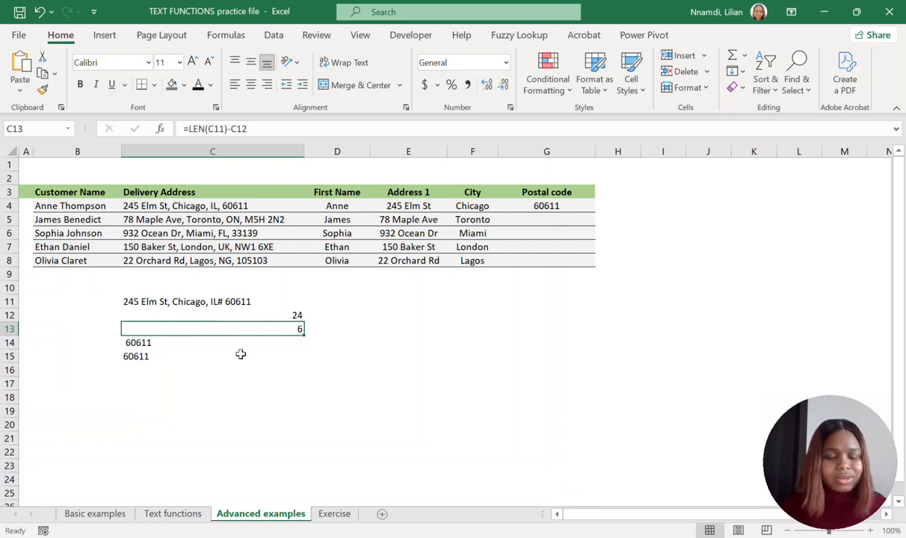
left_click(169, 302)
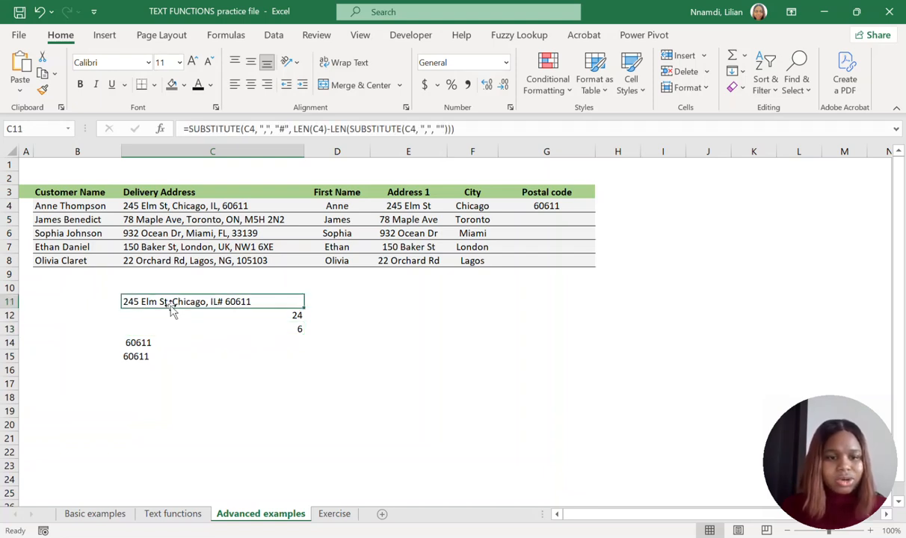
left_click(239, 317)
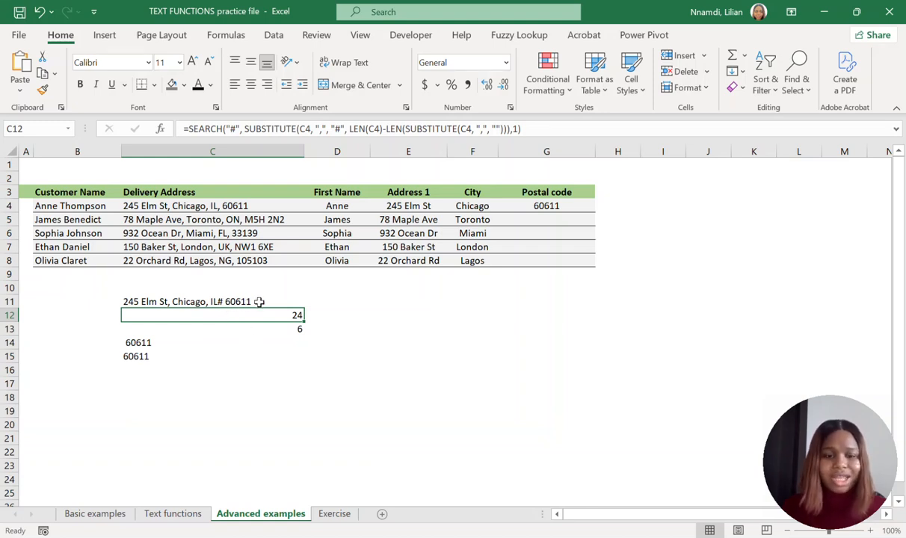
left_click(249, 331)
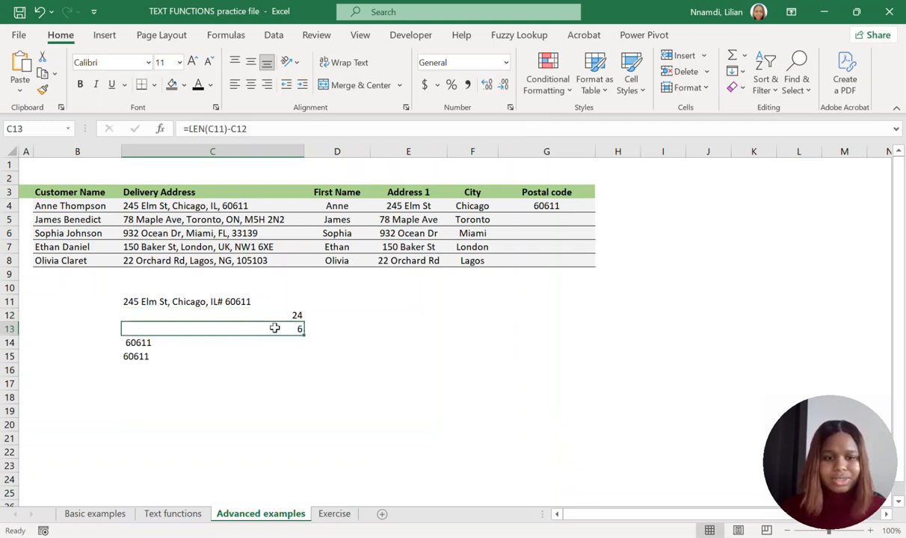
left_click(162, 342)
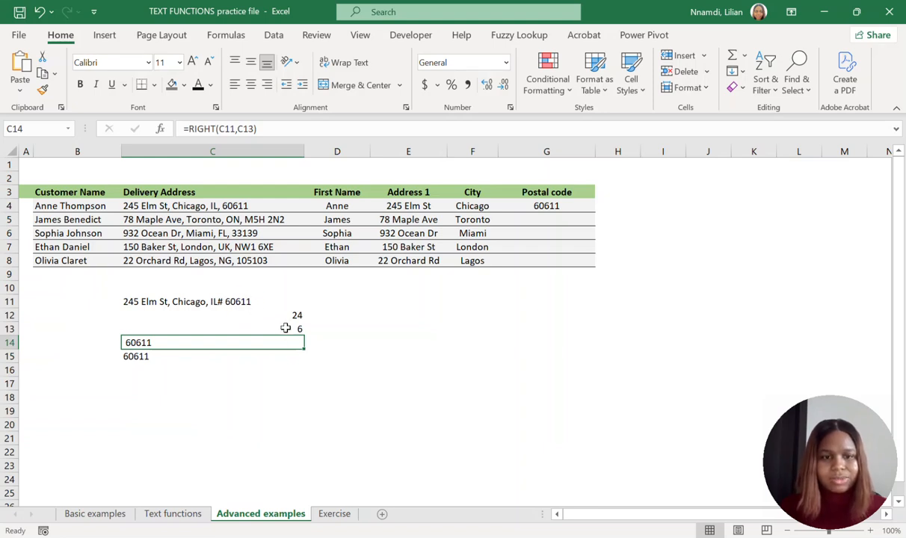
left_click(241, 300)
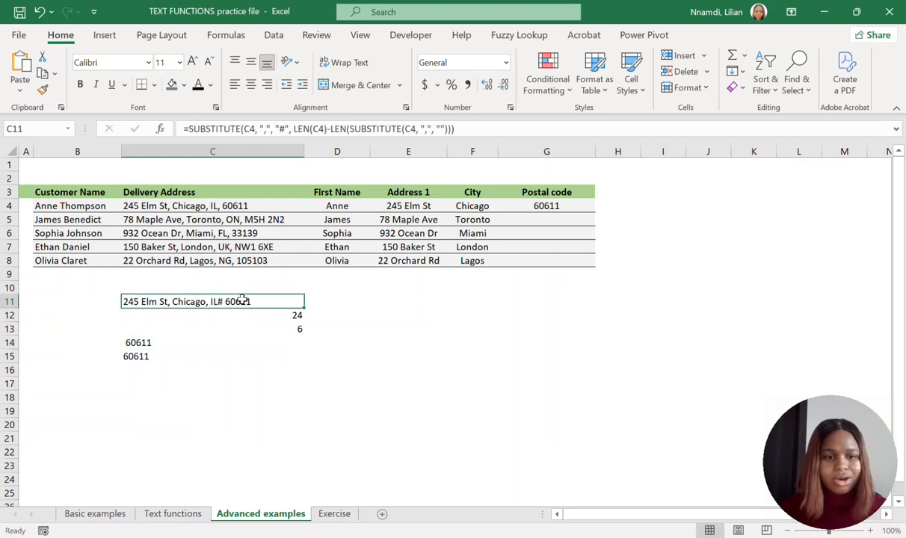
left_click(202, 329)
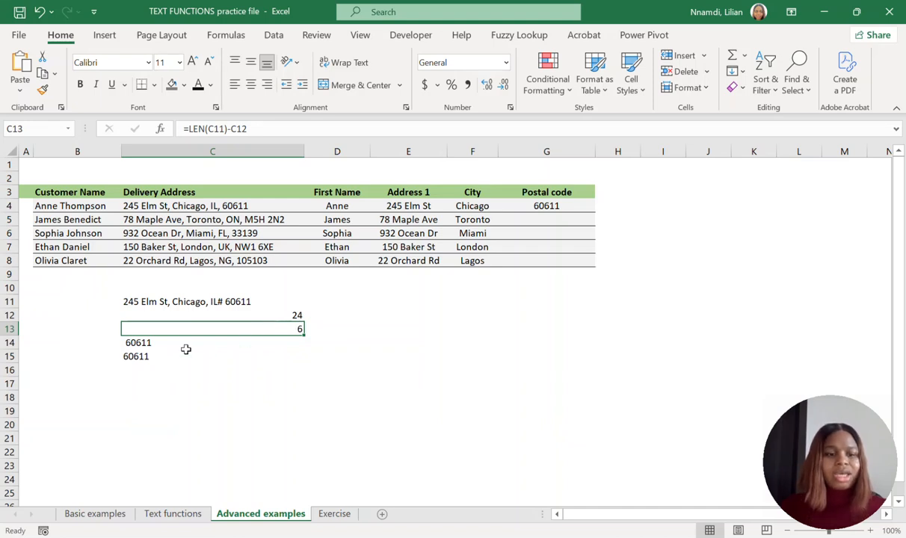
left_click(147, 358)
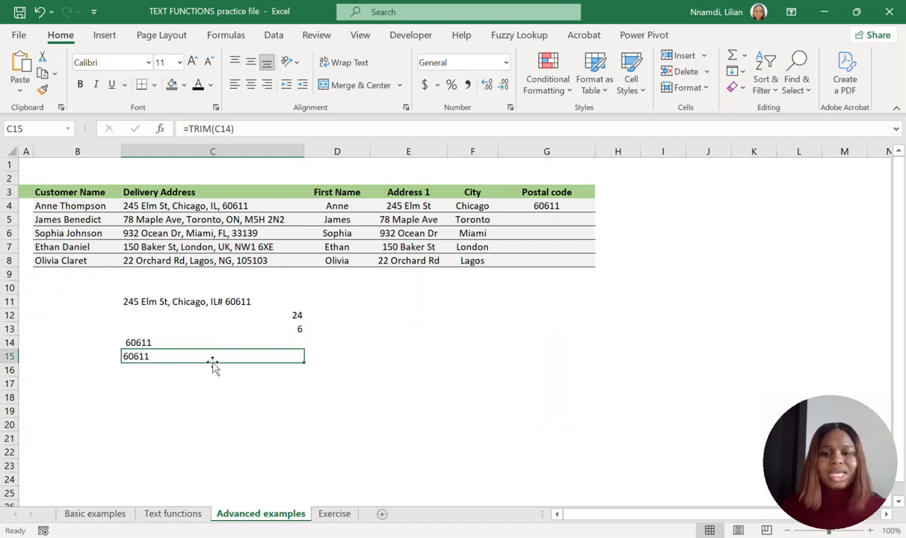
Fill the Postal code formula from G4 down to G8 and check the formulas in the filled rows.
left_click(566, 206)
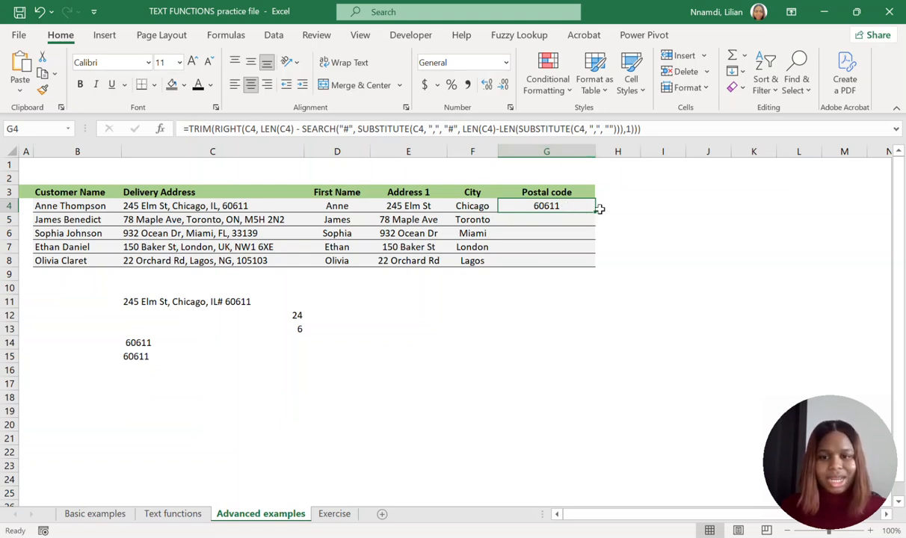
left_click_drag(597, 211, 575, 263)
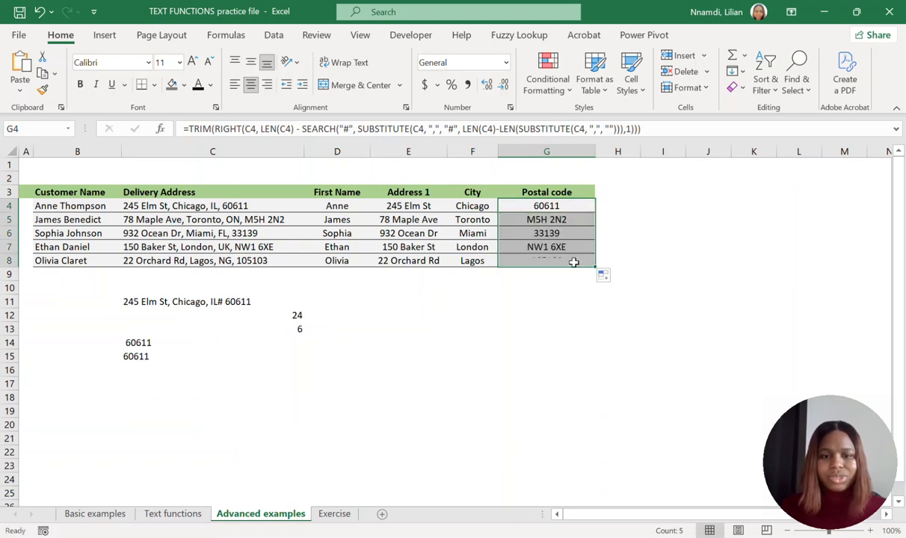
left_click(556, 220)
left_click(557, 232)
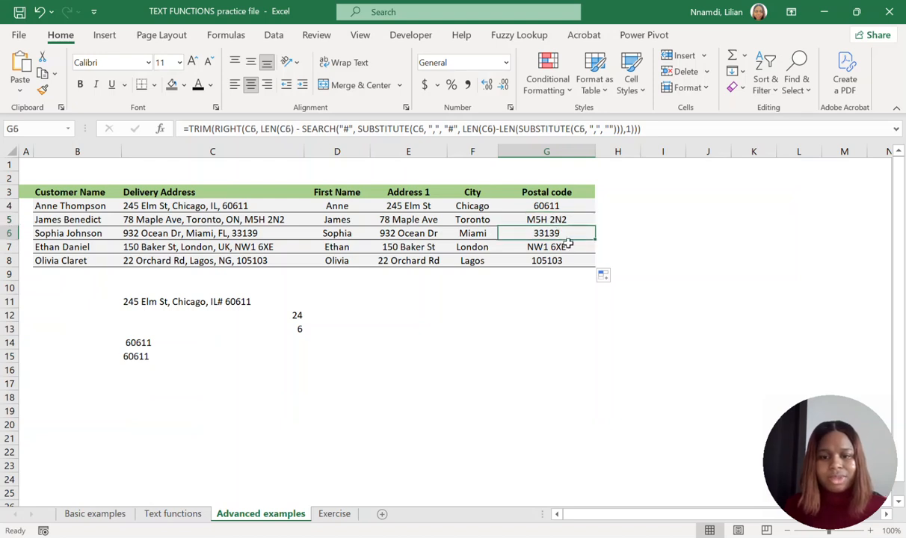
left_click(567, 246)
left_click(561, 260)
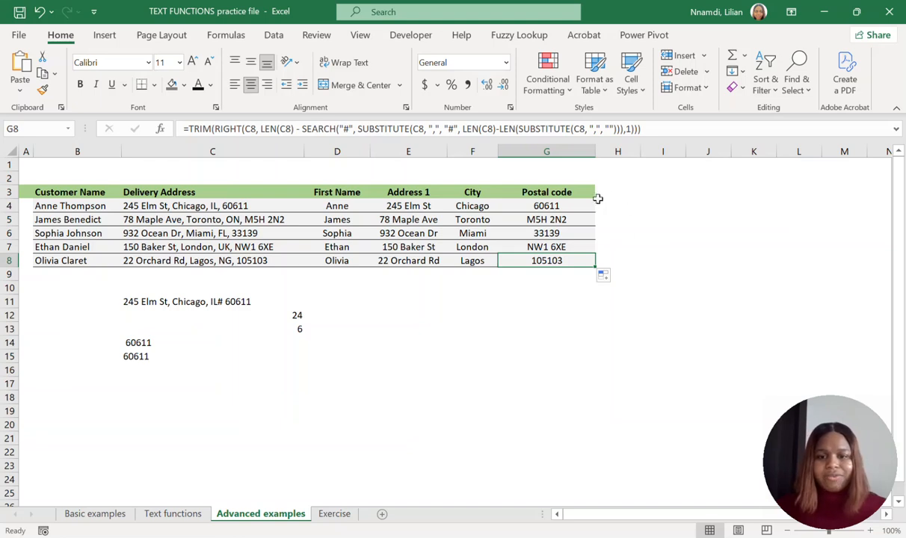
left_click(566, 206)
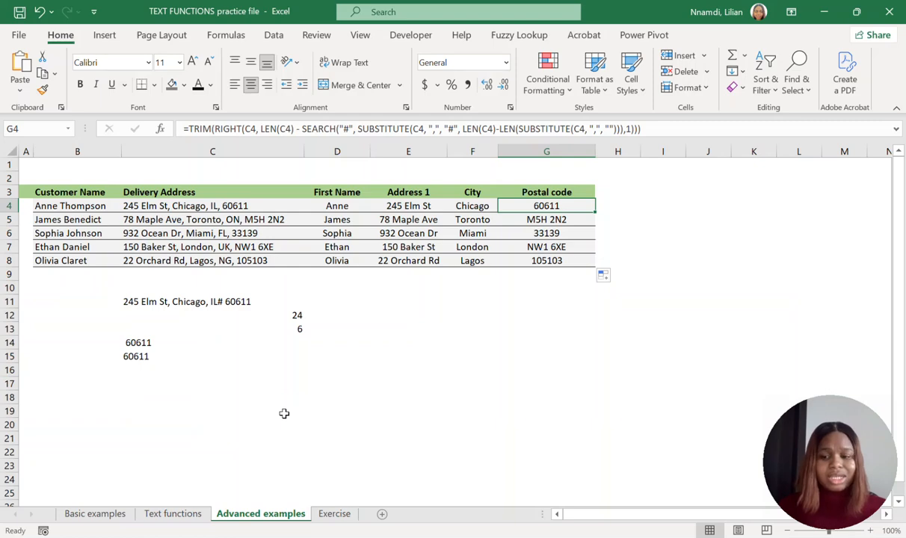
Open the Exercise sheet and examine its source columns B to D, the extraction headers in columns E to I and the sample initials.
left_click(335, 515)
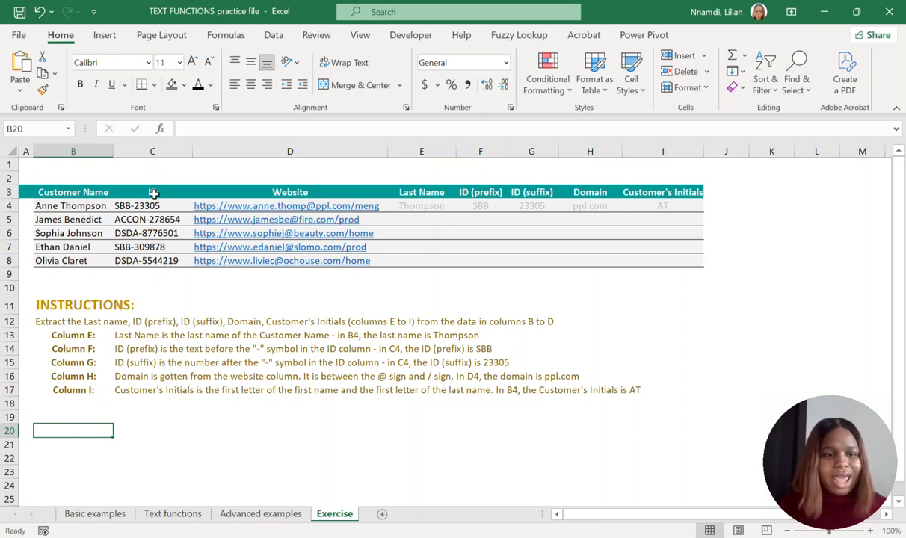
left_click(72, 192)
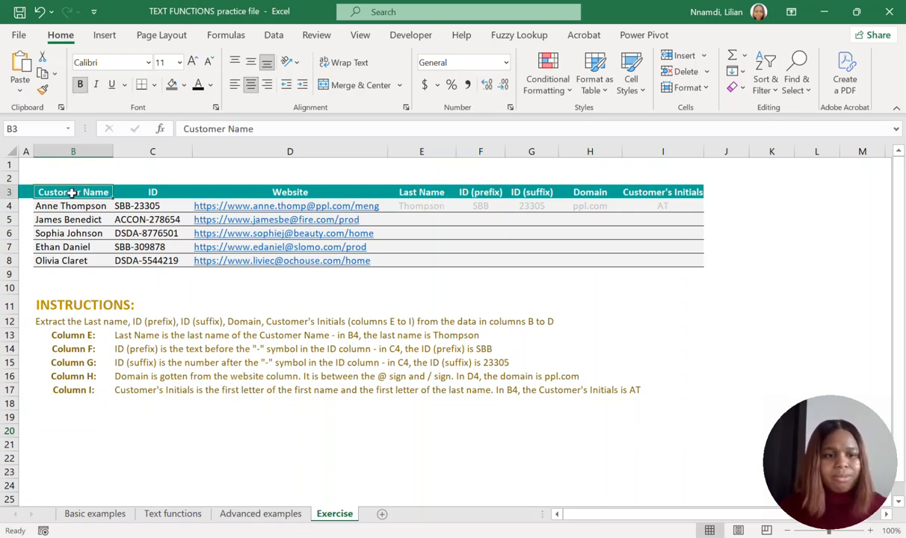
left_click(160, 192)
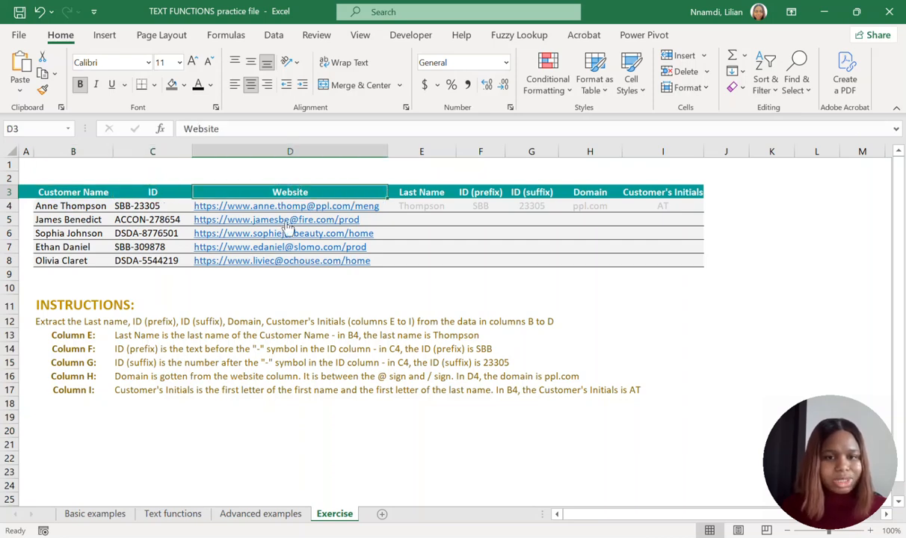
left_click(424, 186)
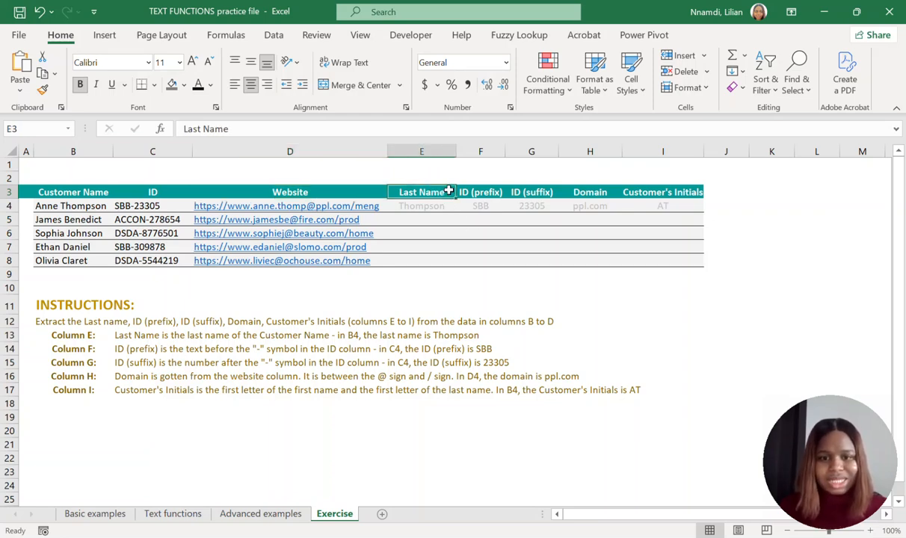
left_click(472, 188)
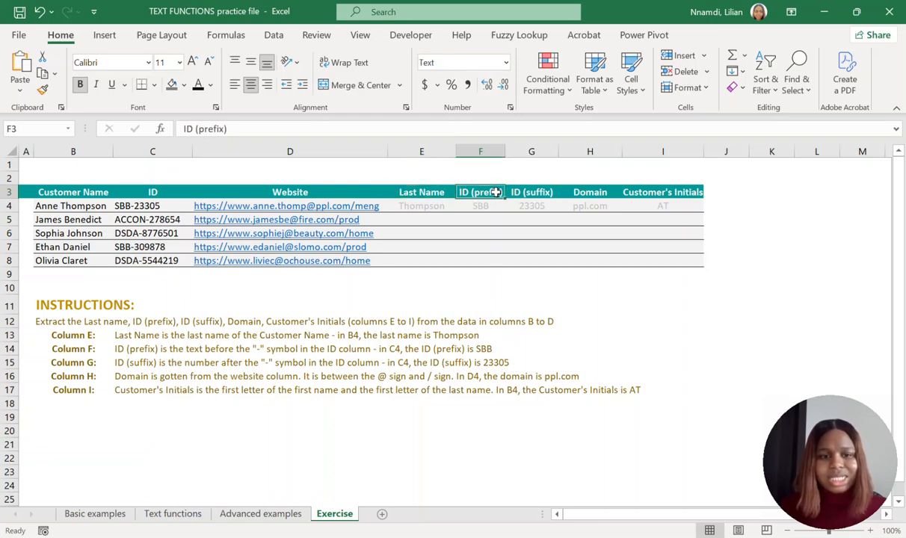
left_click(121, 202)
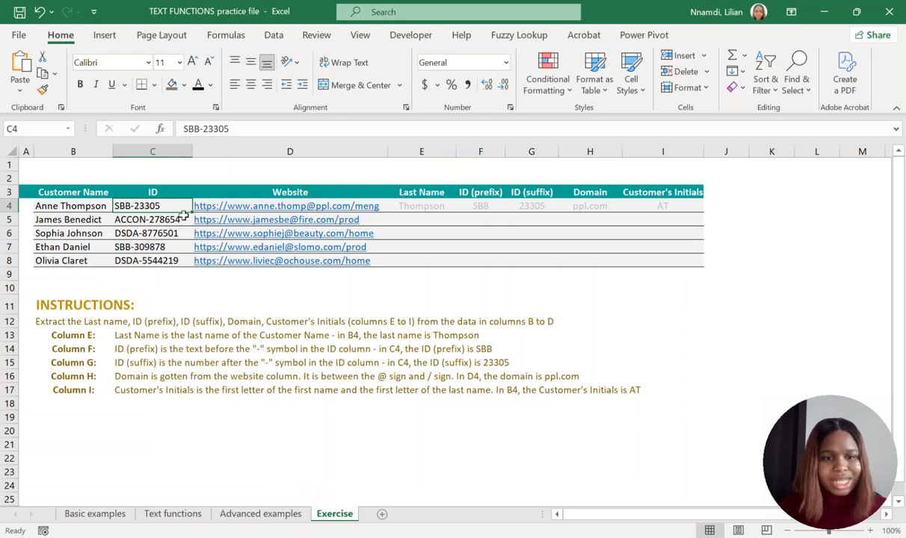
left_click(534, 192)
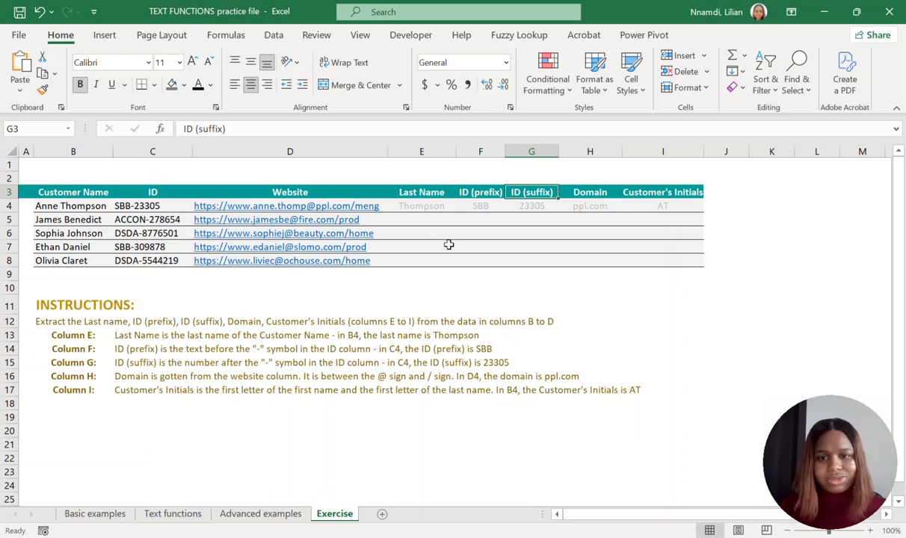
left_click(589, 191)
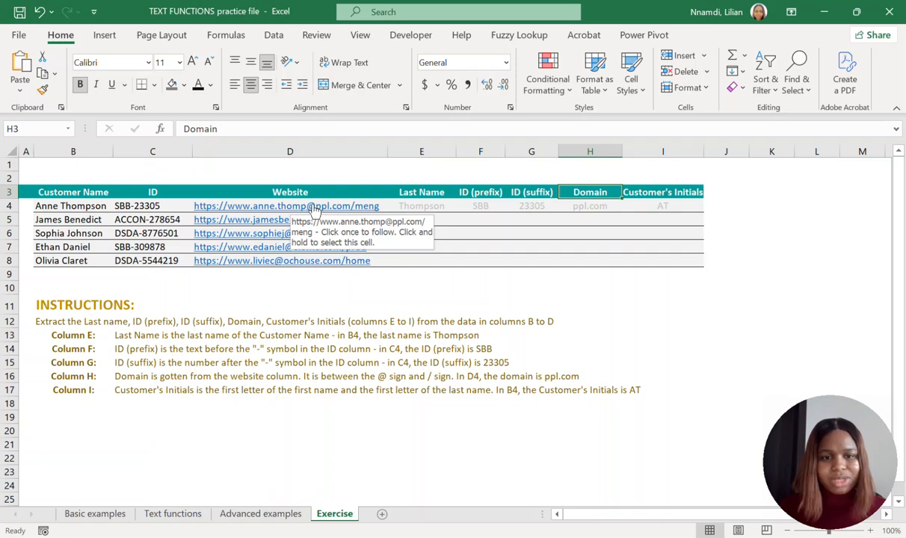
left_click(676, 192)
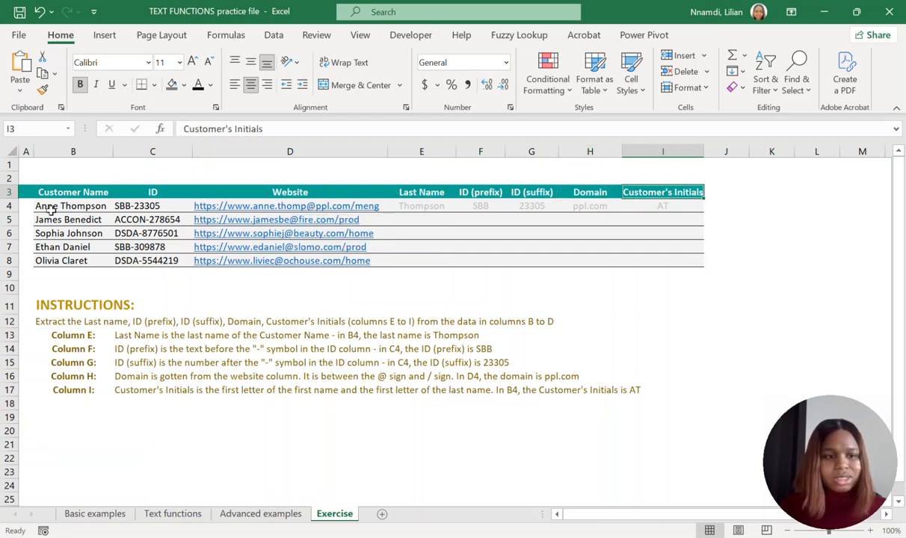
left_click(691, 207)
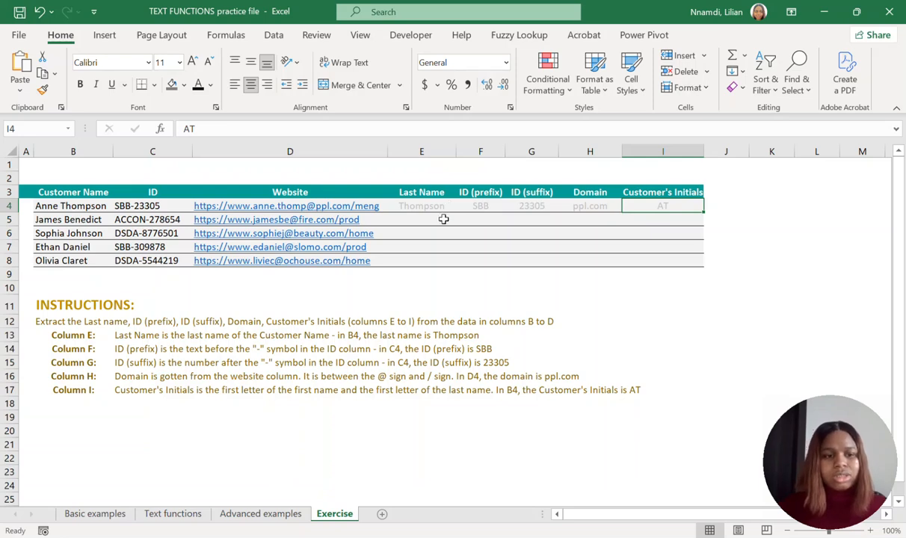
Read the exercise instructions in rows 11 to 17, including the rule for extracting the domain in column H.
left_click_drag(75, 306, 83, 389)
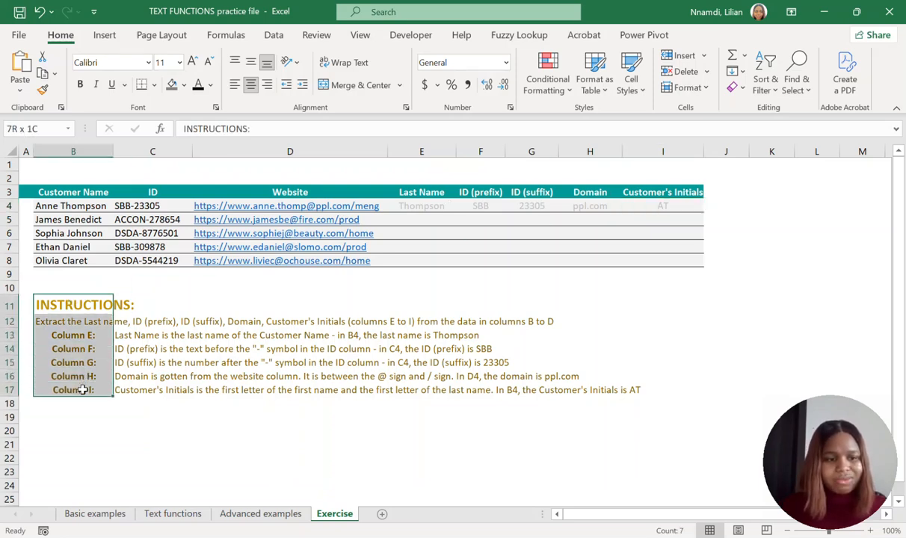
left_click_drag(76, 304, 649, 399)
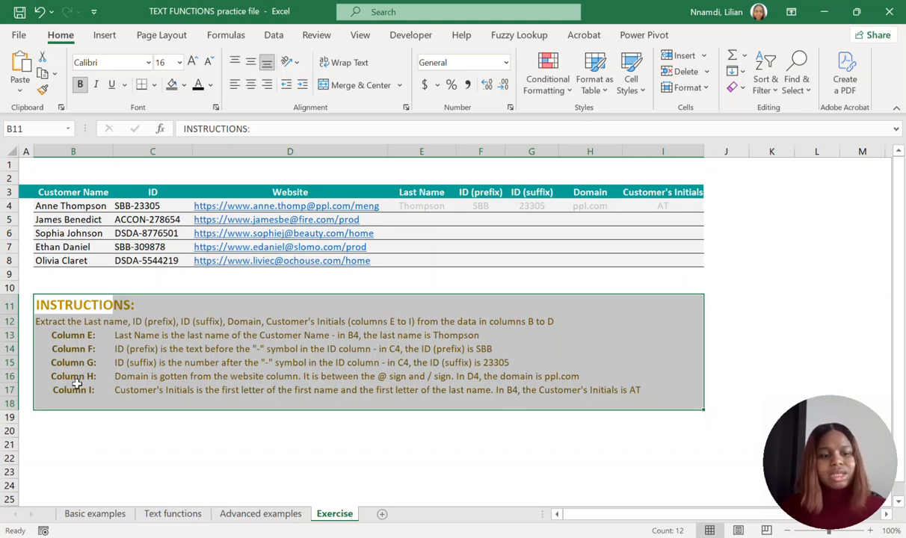
left_click(216, 376)
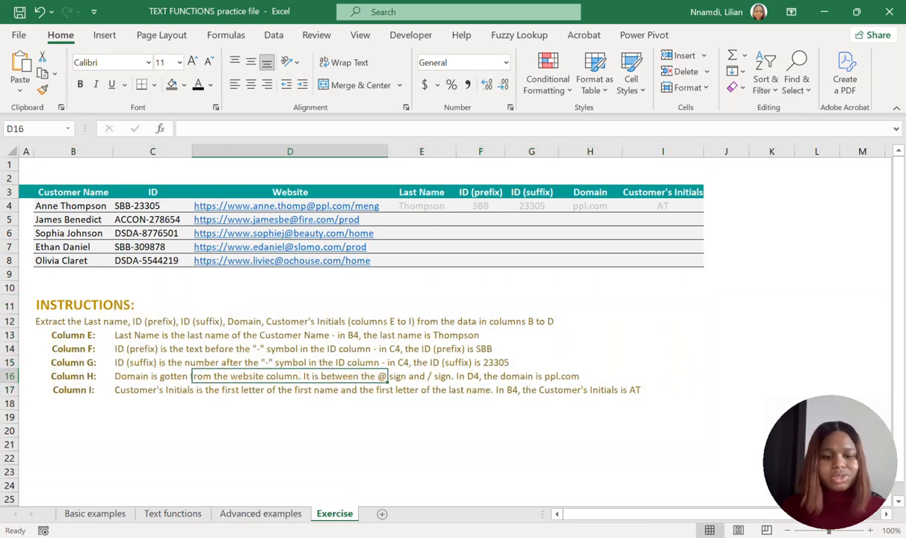
Revisit the Advanced examples and Basic examples sheets for reference, and return to the Exercise sheet.
left_click(255, 514)
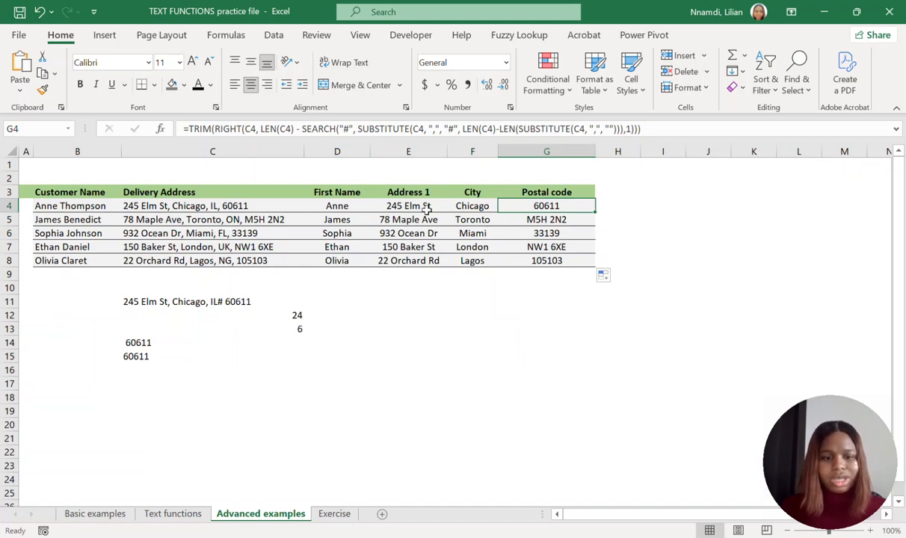
left_click(104, 513)
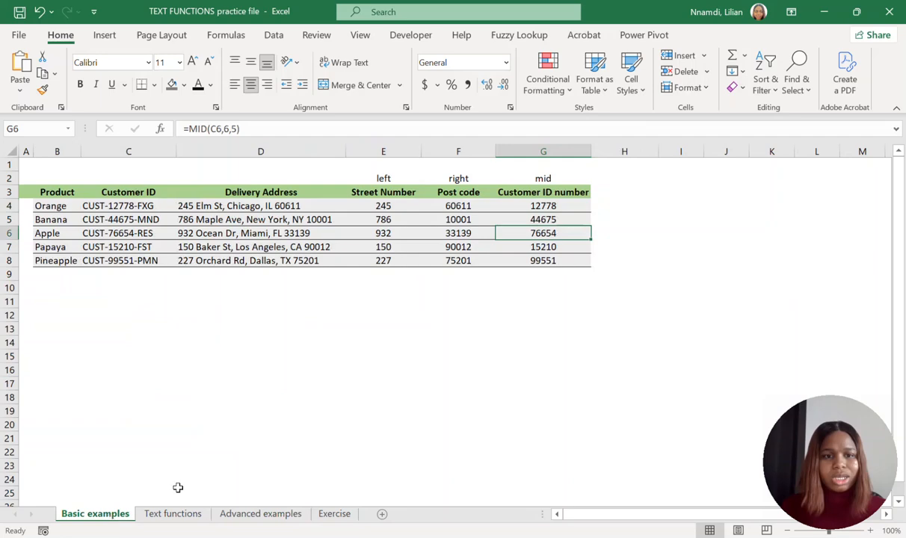
left_click(338, 515)
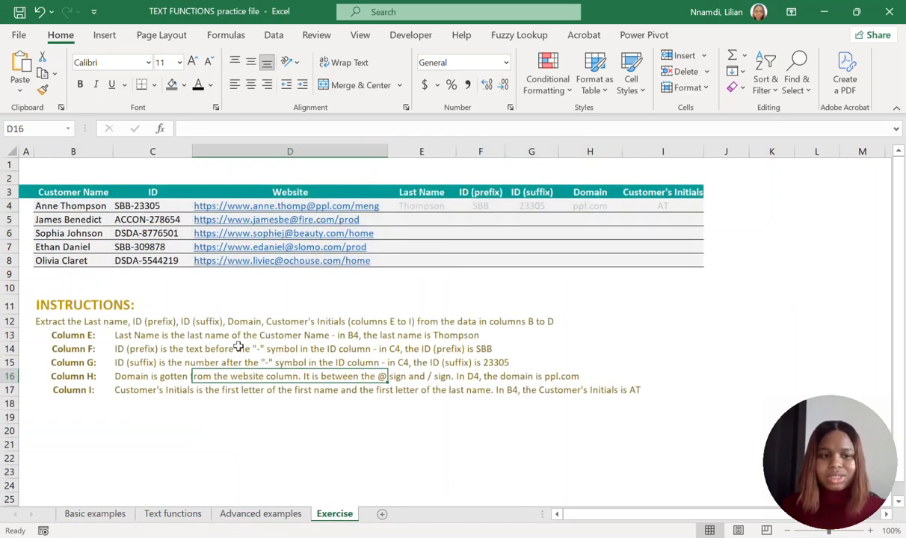